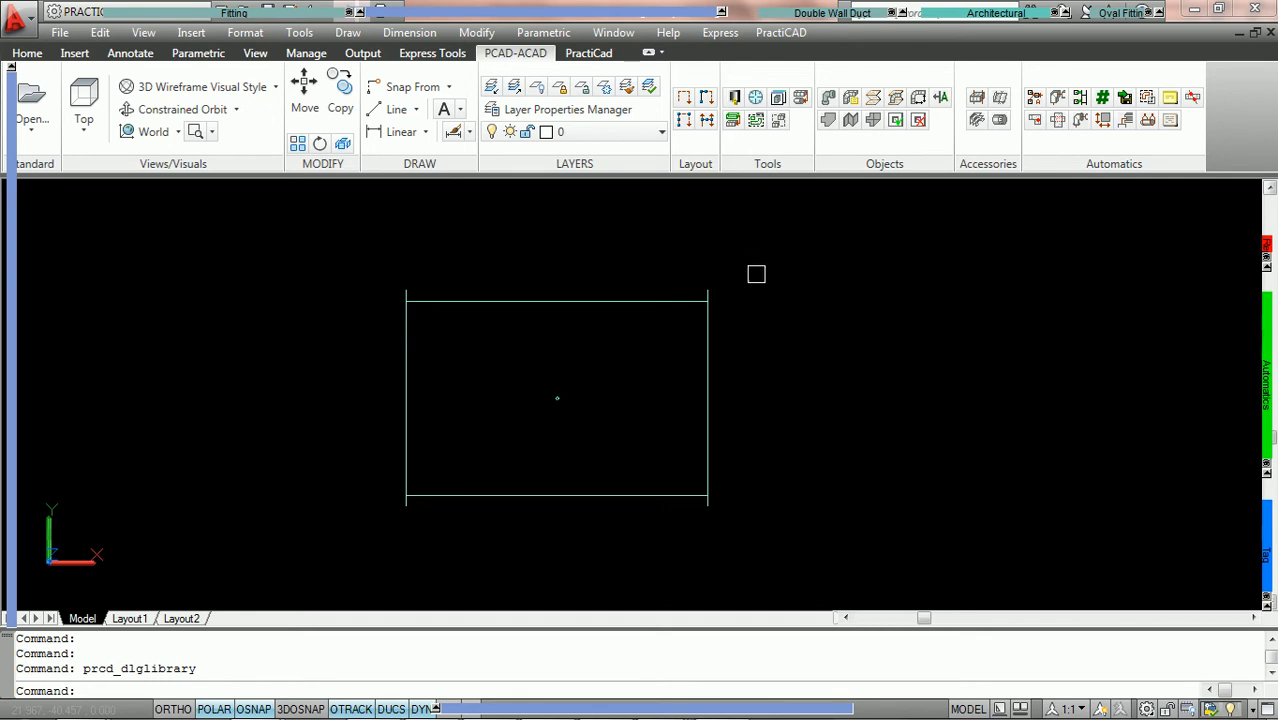
Open the PractiCAD libraries full-screen and select the #CJT3 fitting under Ductwork, ASI, Rectangular, Straight
left_click(735, 97)
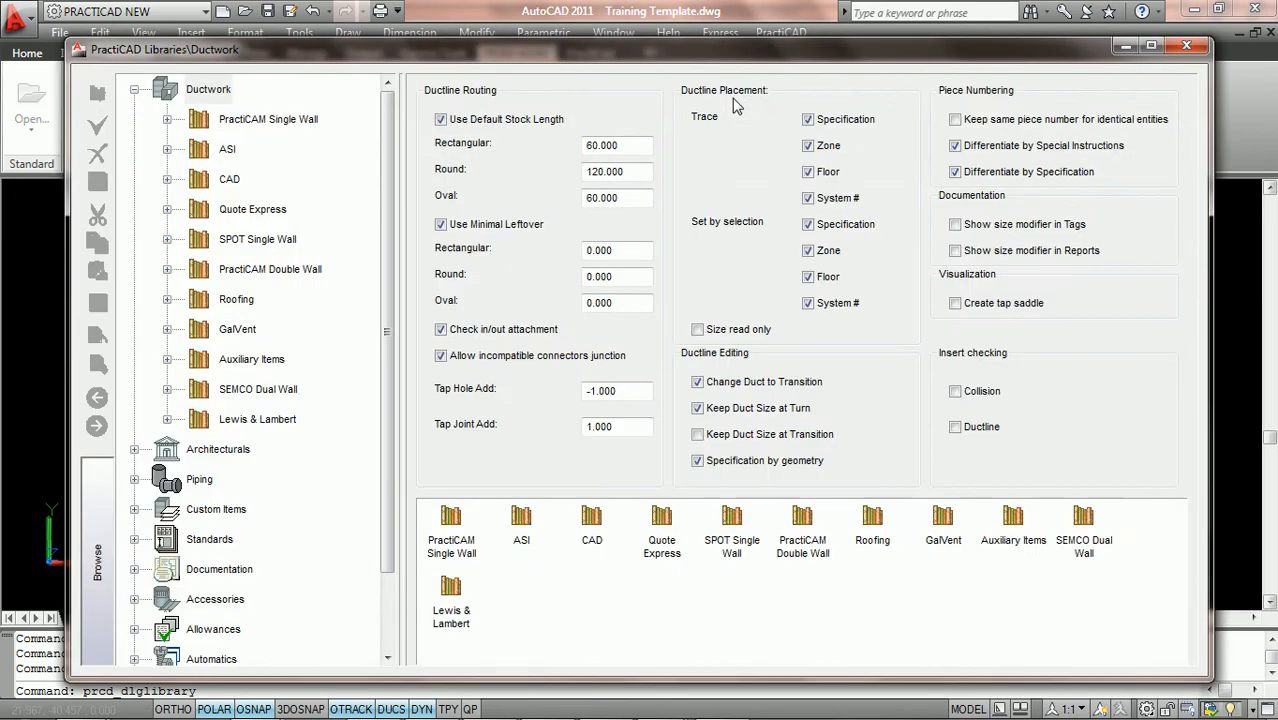
left_click(1151, 45)
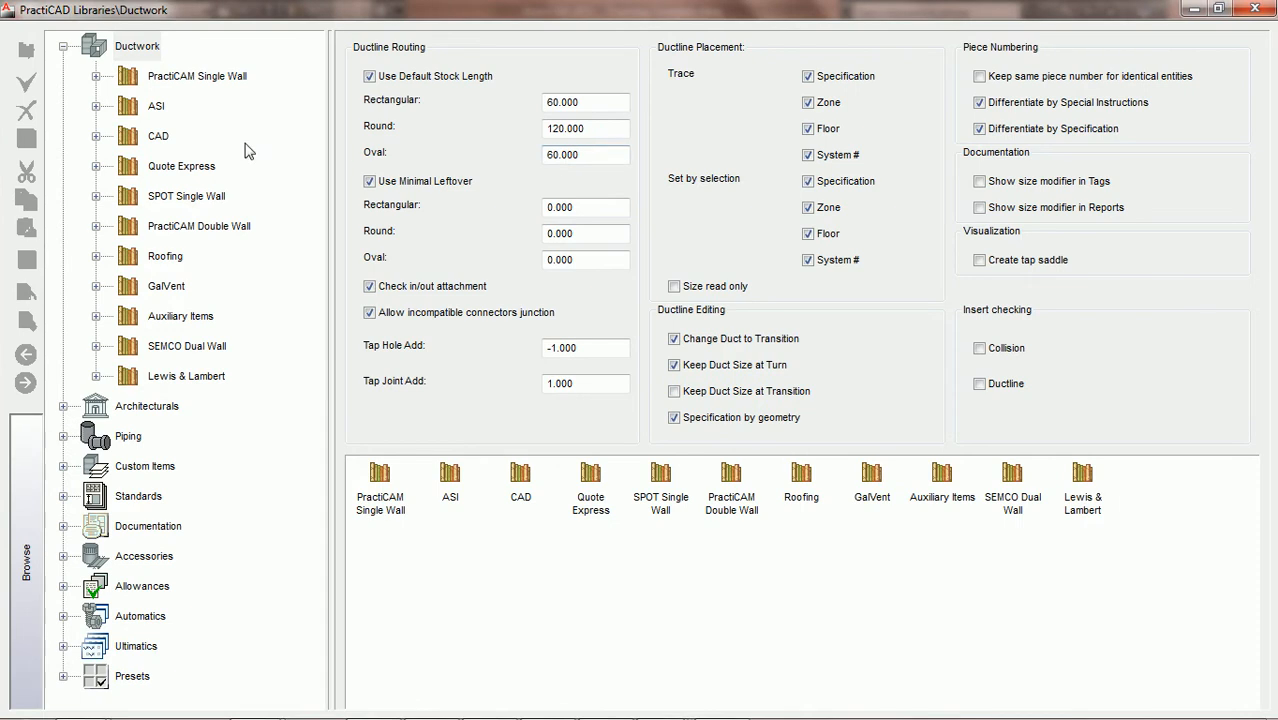
left_click(139, 50)
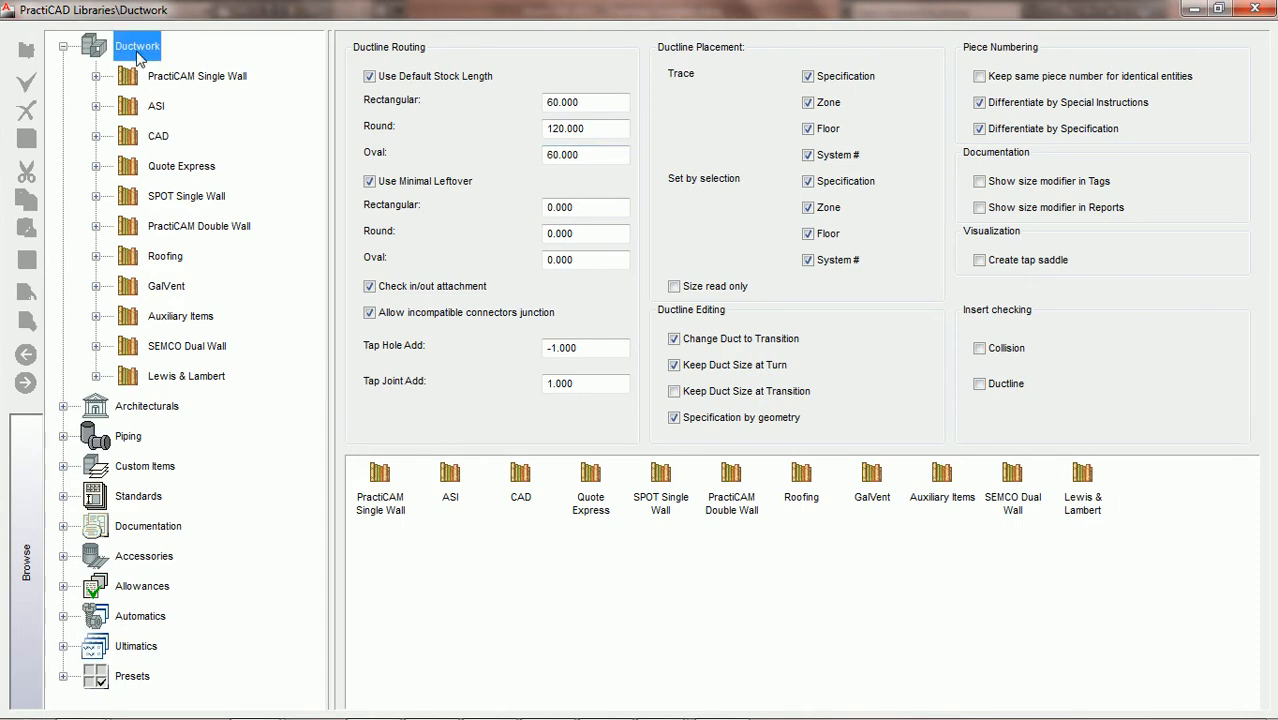
left_click(96, 106)
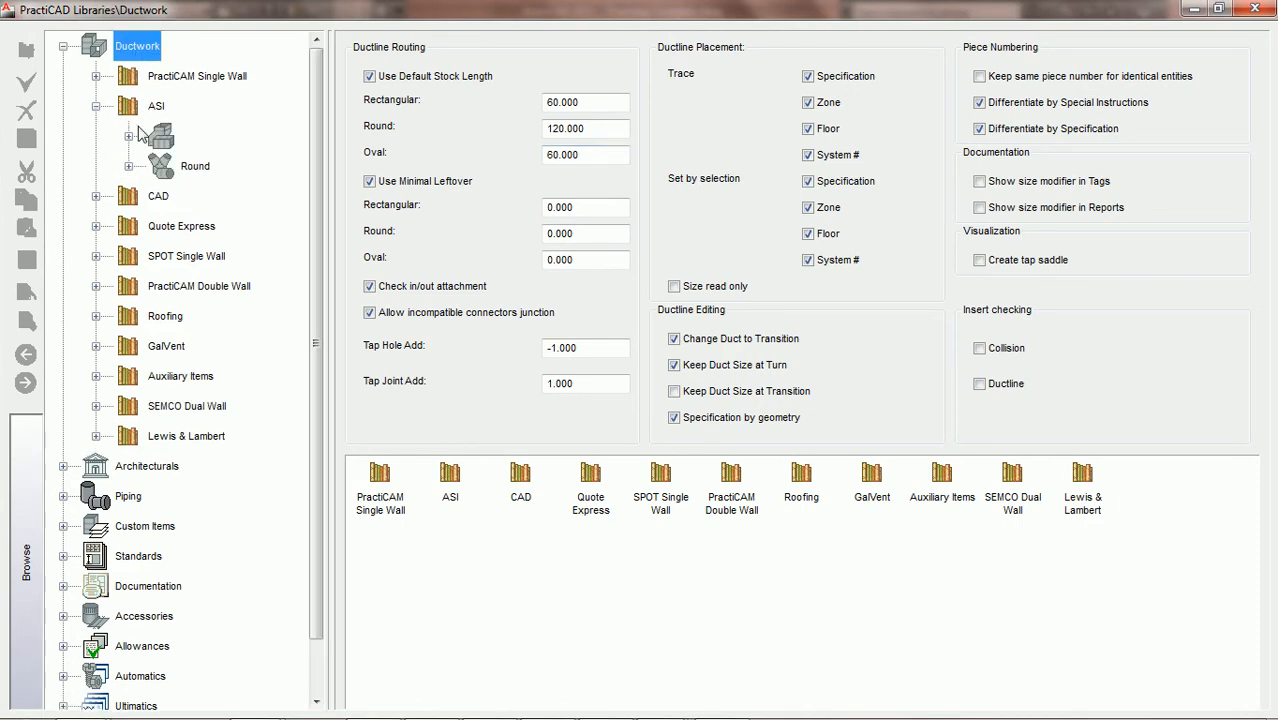
left_click(128, 136)
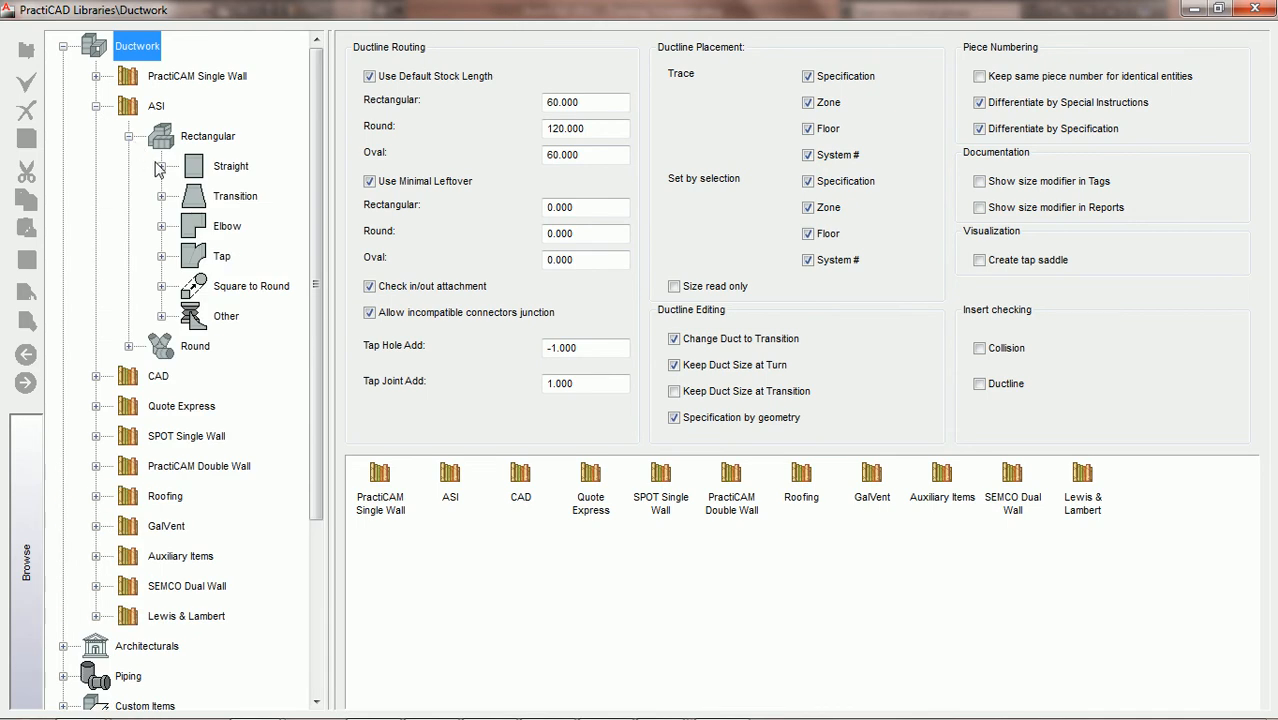
left_click(161, 166)
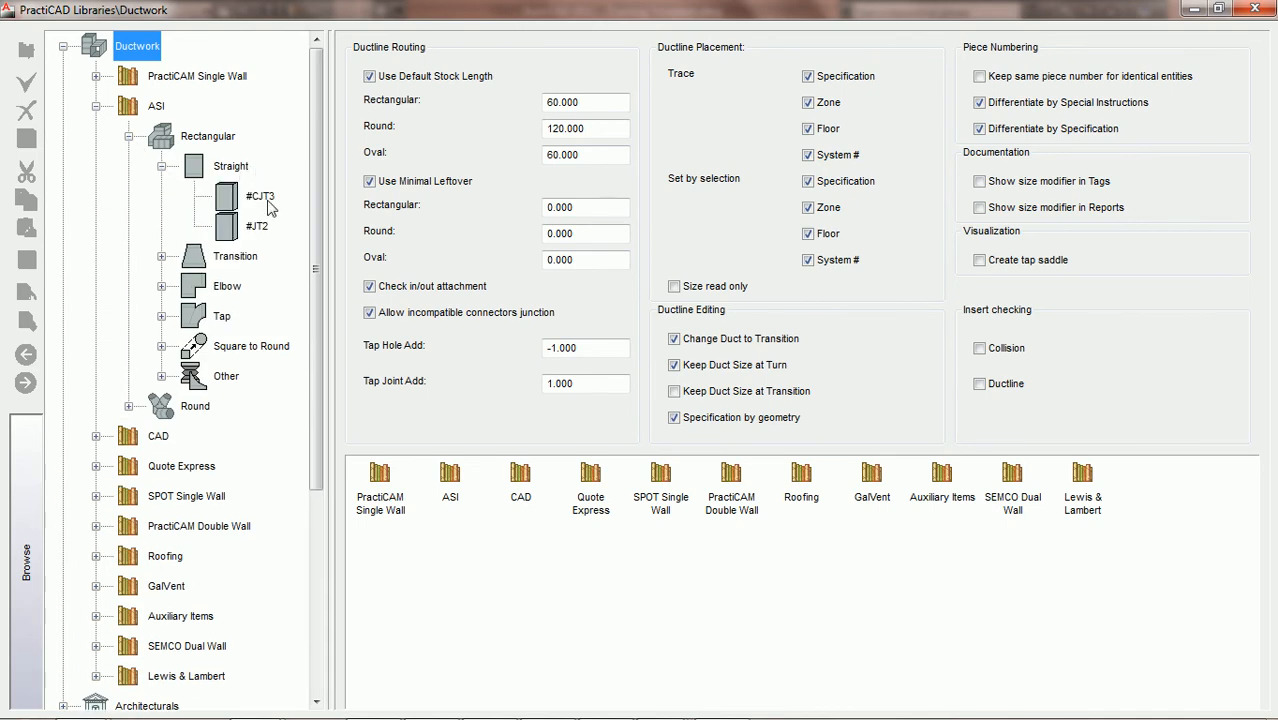
left_click(262, 200)
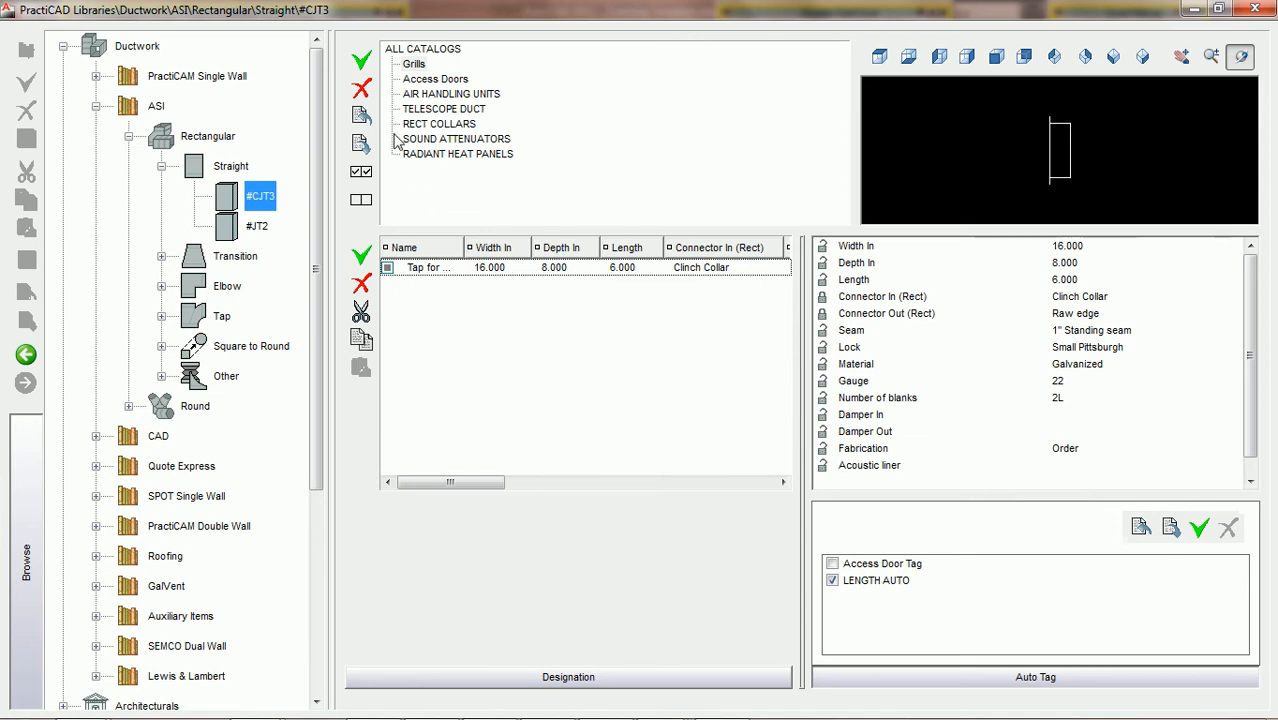
Create a new catalog named PCAD ACCESS DOORS for the #CJT3 fitting
left_click(362, 62)
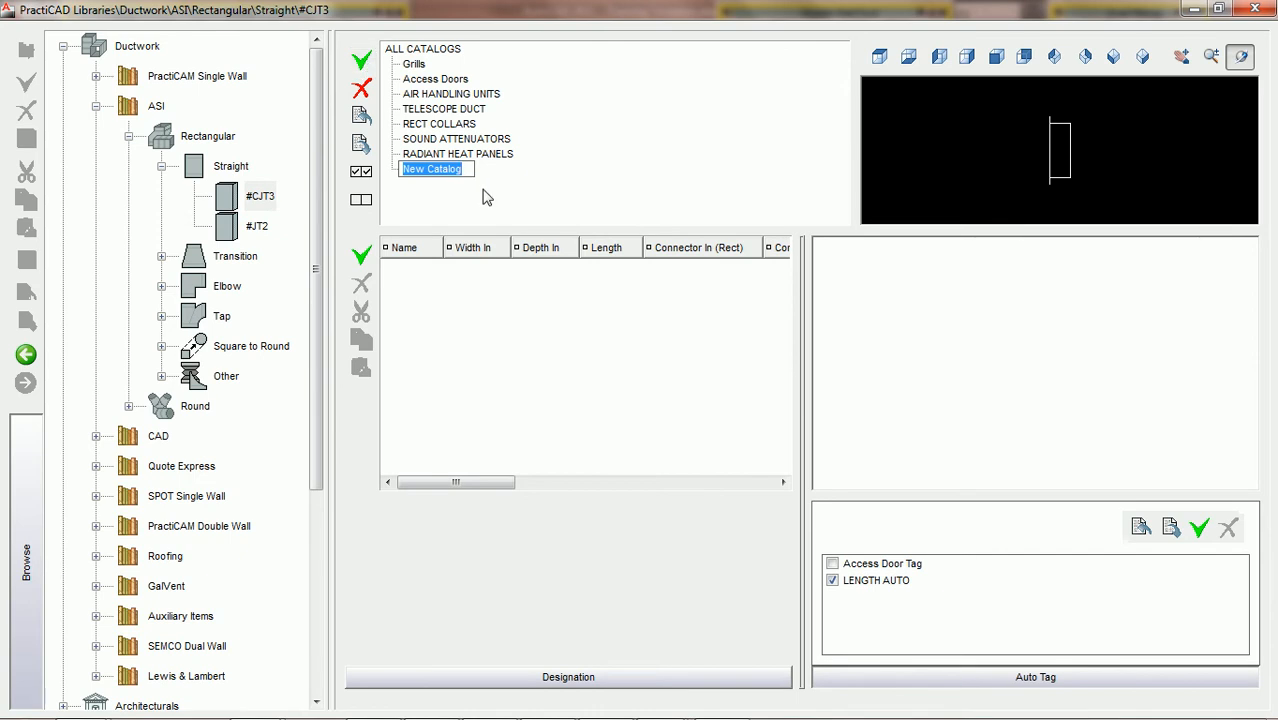
type("PCAD ACCESS DOORS")
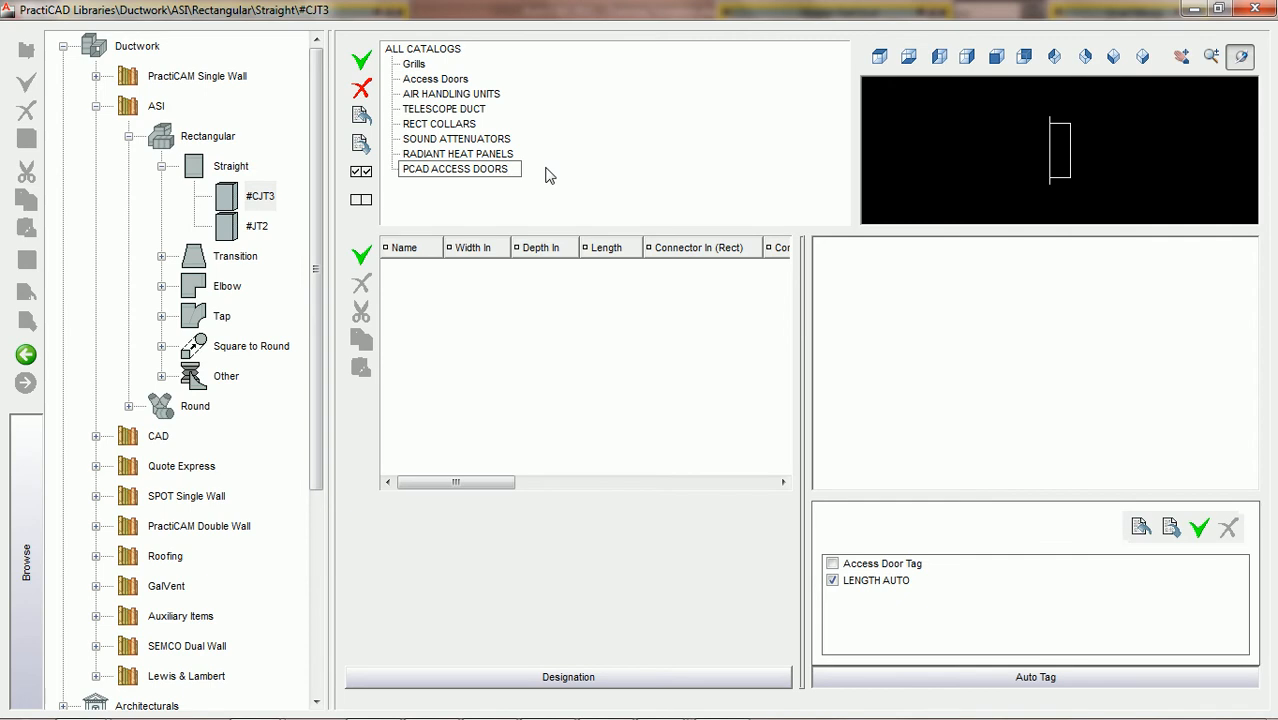
key("Return")
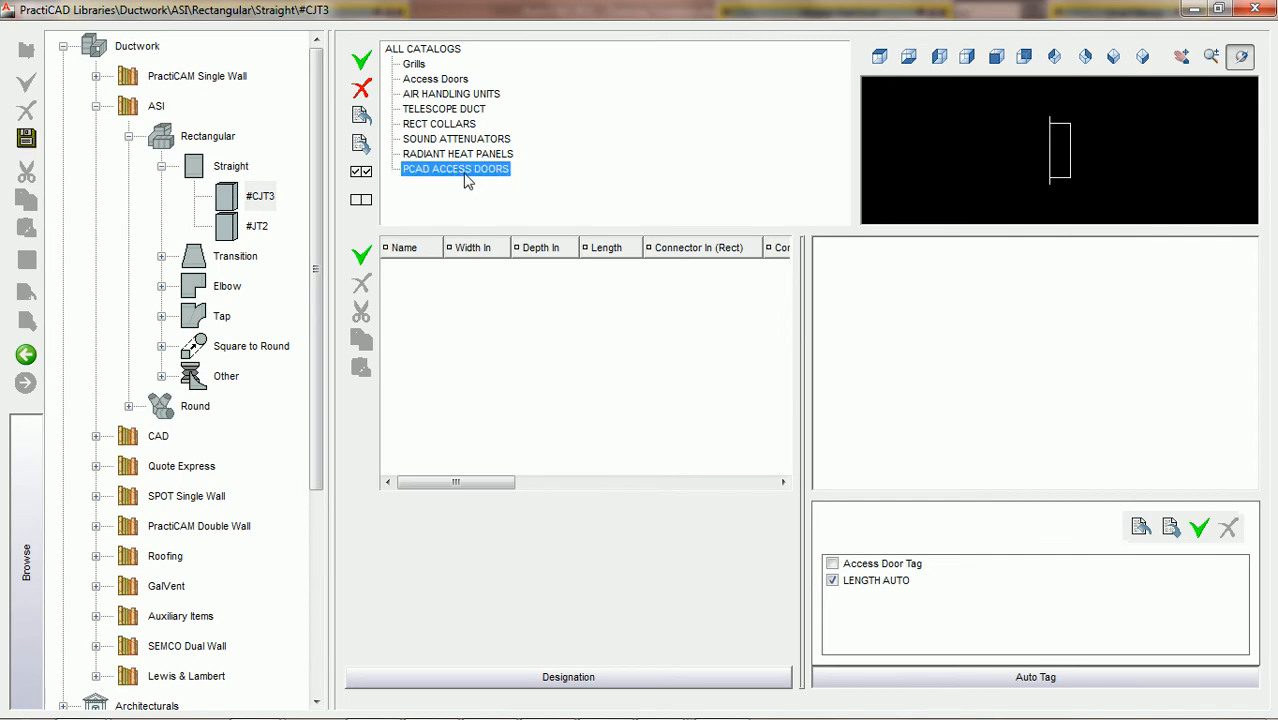
Create a new item named PCAD Access Door in the PCAD ACCESS DOORS catalog
left_click(362, 256)
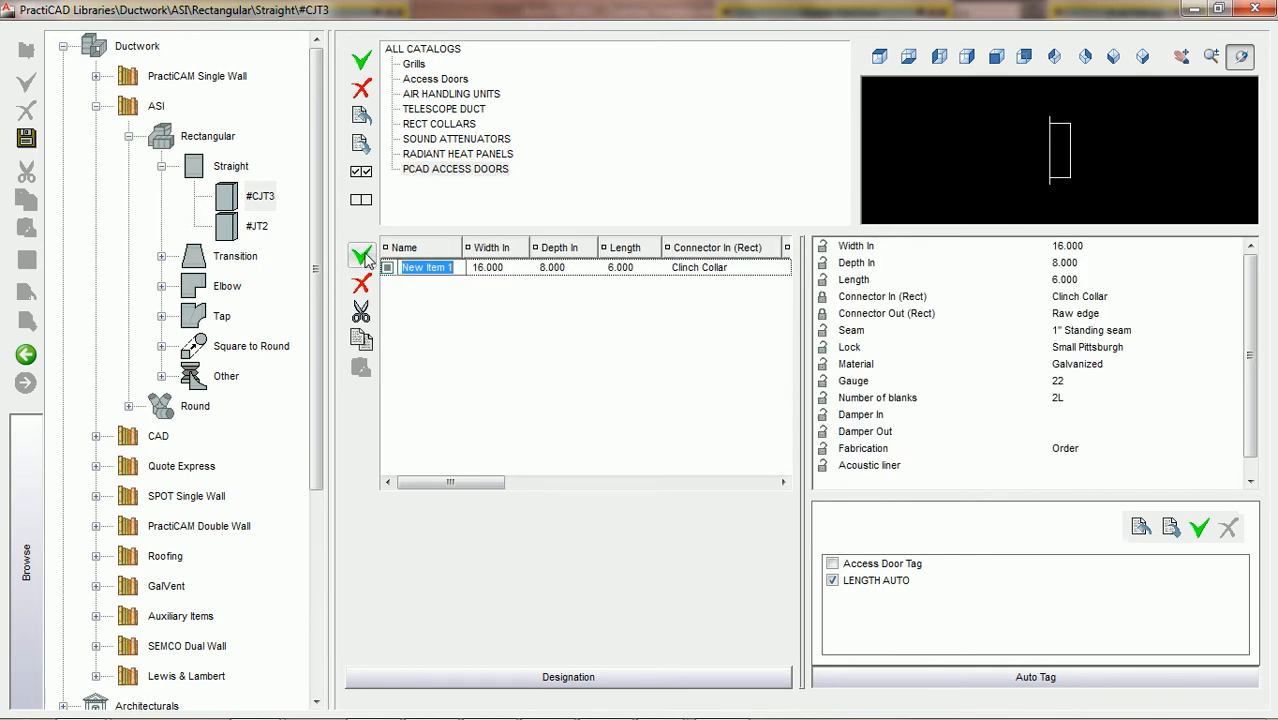
type("PCAD ACCESS DOORS")
key("BackSpace")
key("BackSpace")
key("BackSpace")
key("BackSpace")
key("BackSpace")
key("BackSpace")
key("BackSpace")
key("BackSpace")
key("BackSpace")
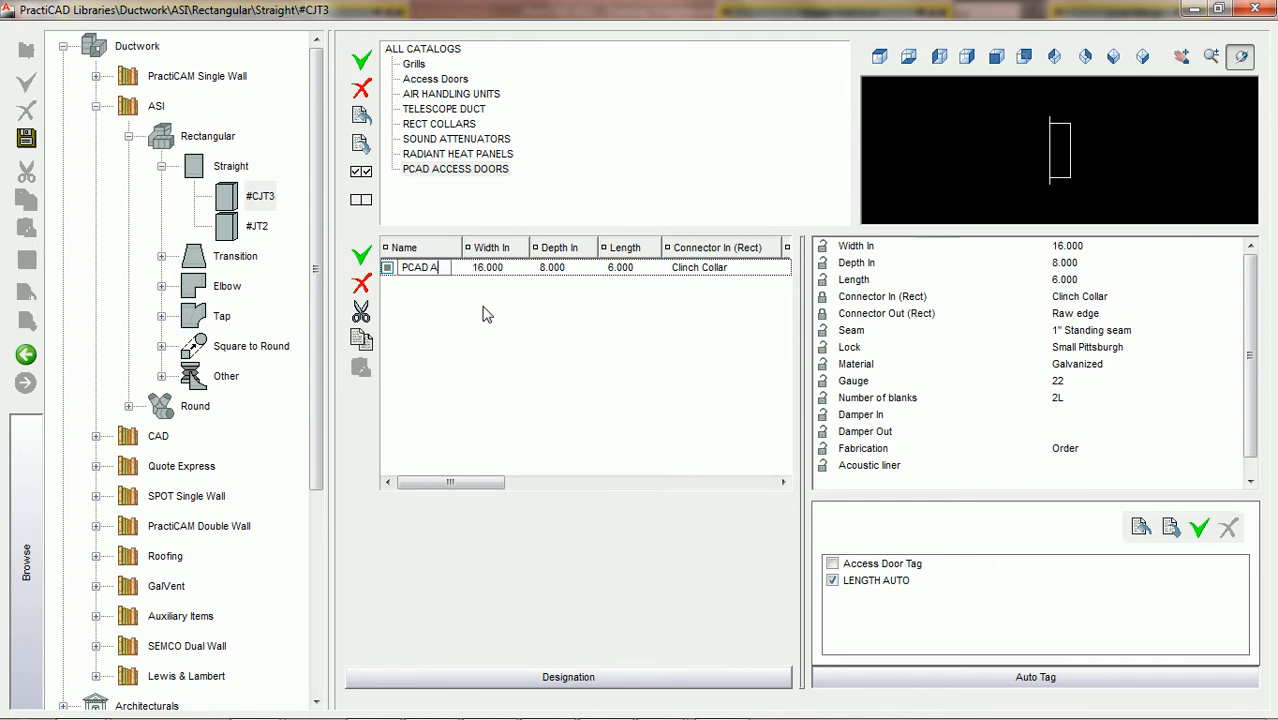
key("BackSpace")
key("BackSpace")
type("ccess Door")
key("Tab")
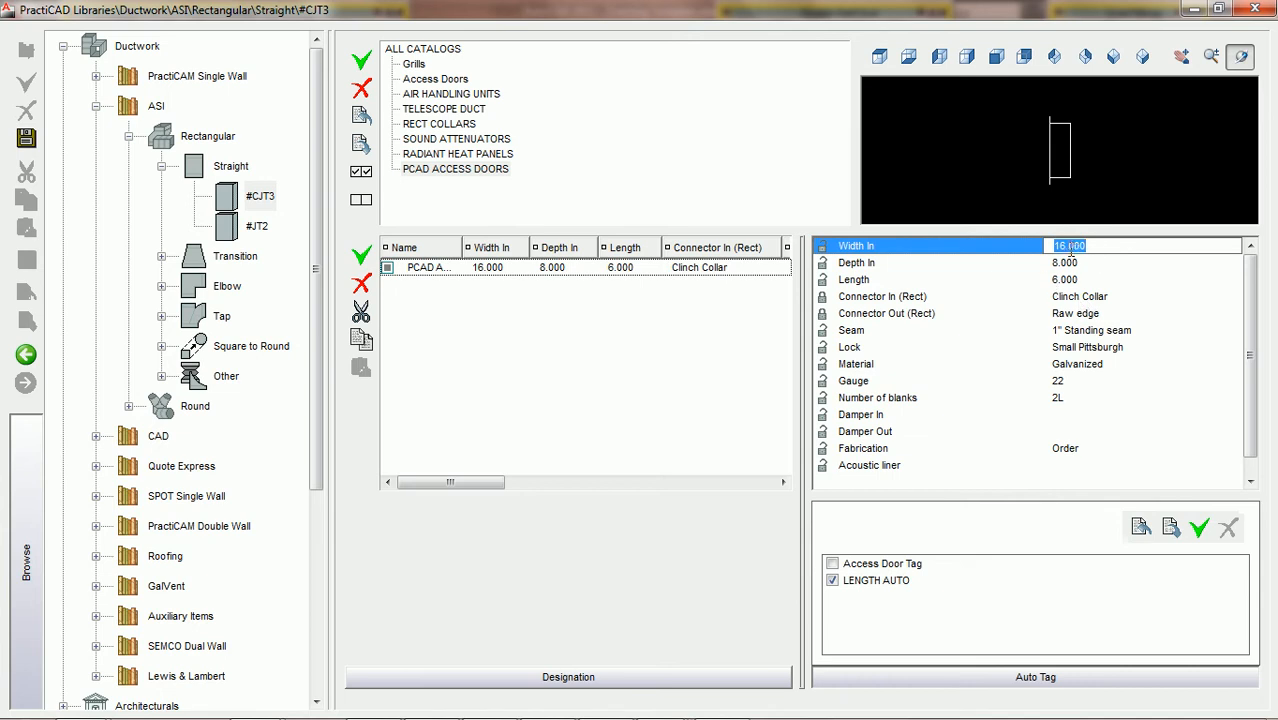
Set the access door item's Width In to 12, Depth In to 12 and Length to 1
type("12")
key("Tab")
type("12")
key("Tab")
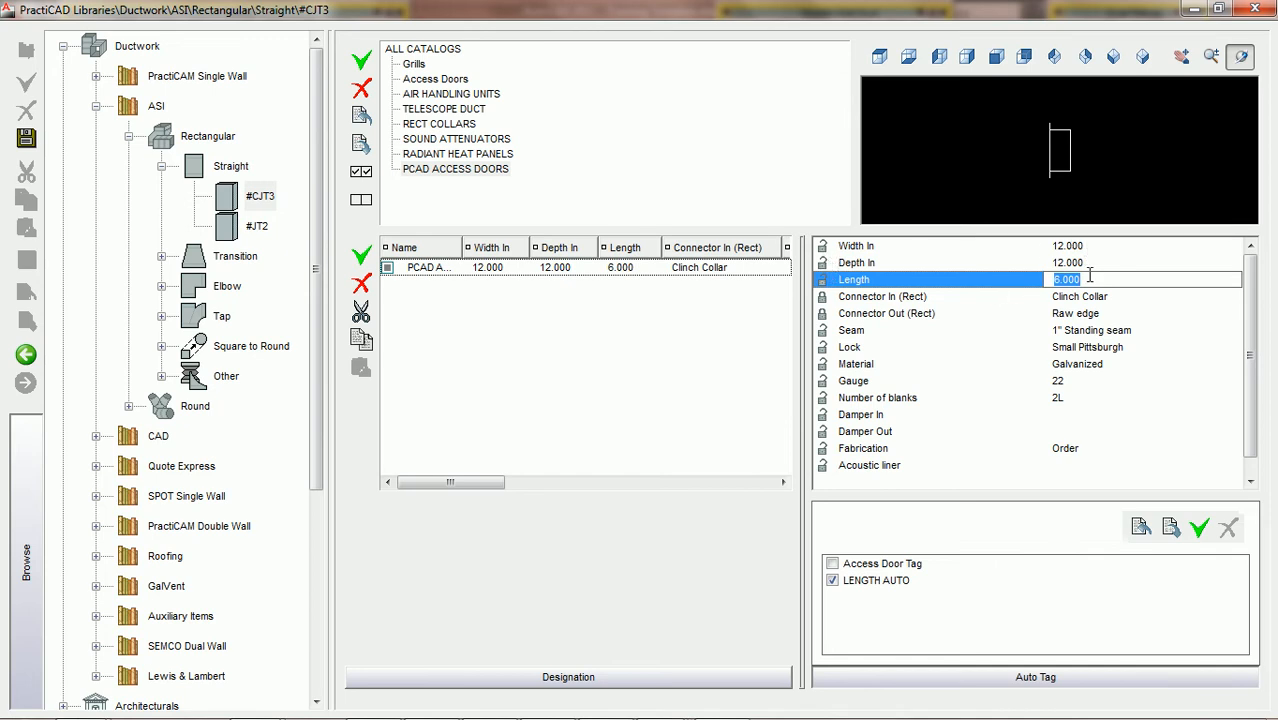
type("1")
key("Return")
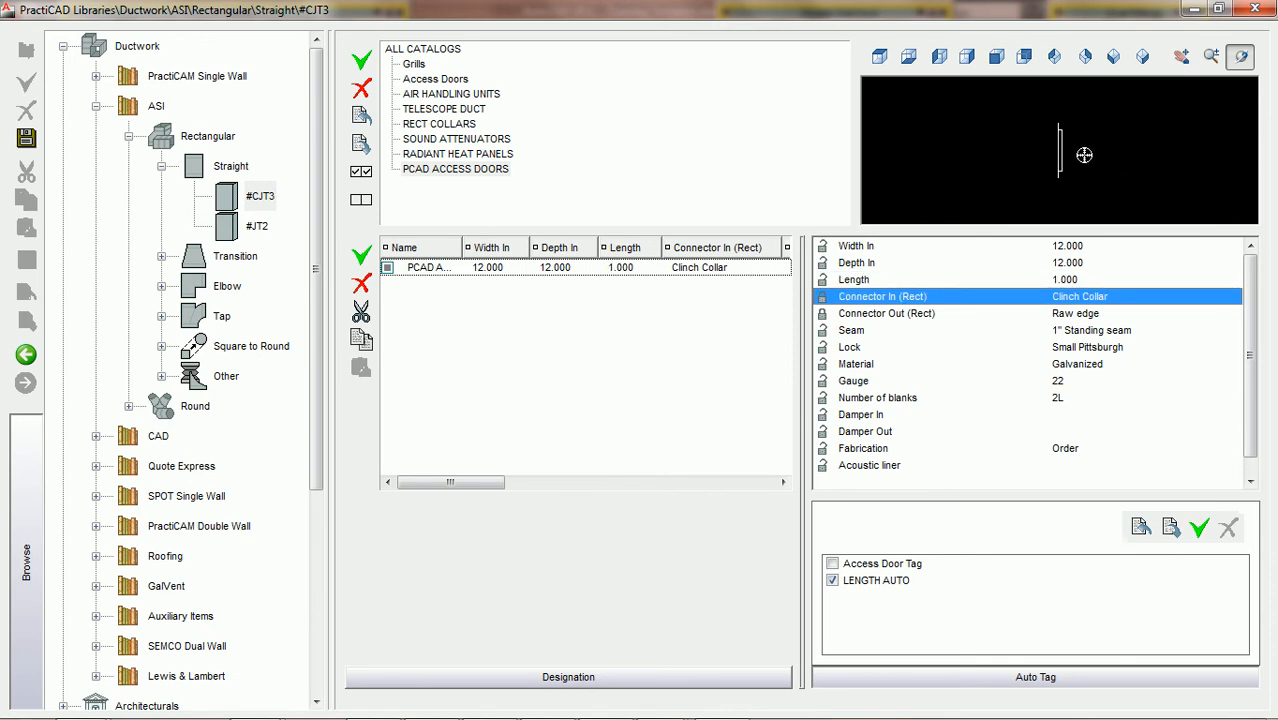
Unlock both connector properties of the access door item and set Connector In to Raw
left_click(821, 297)
left_click(822, 314)
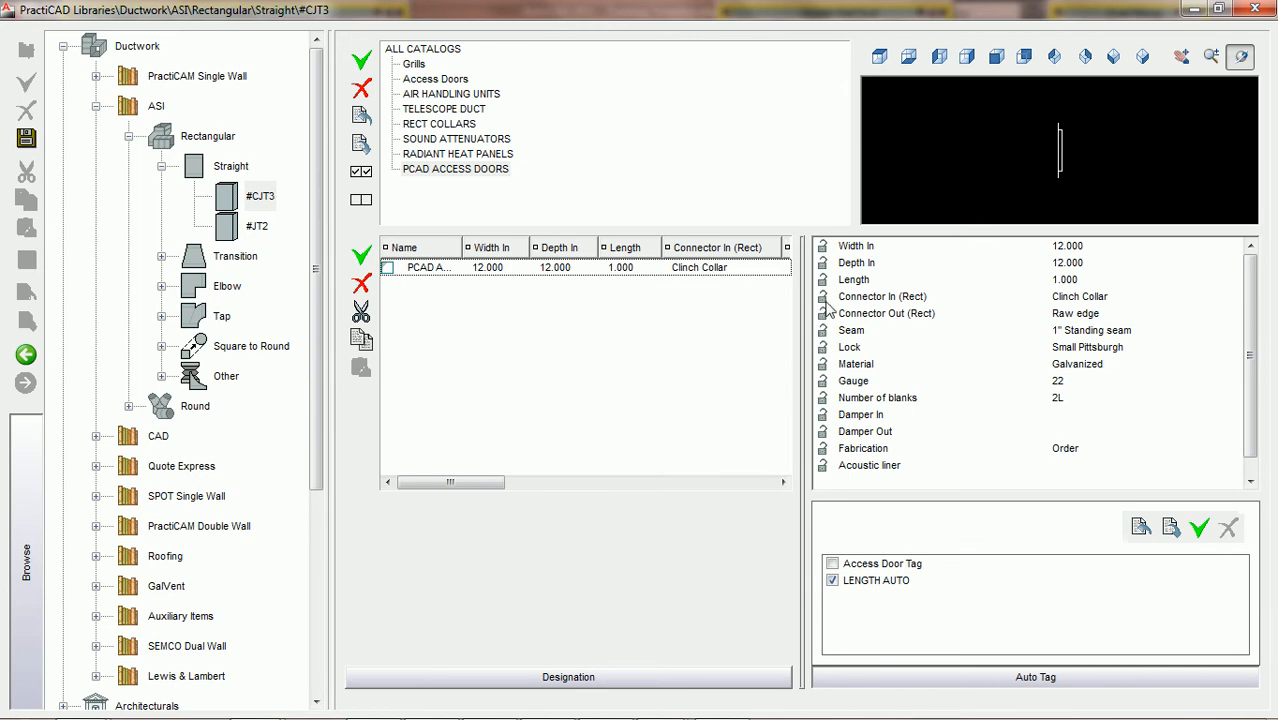
left_click(1096, 299)
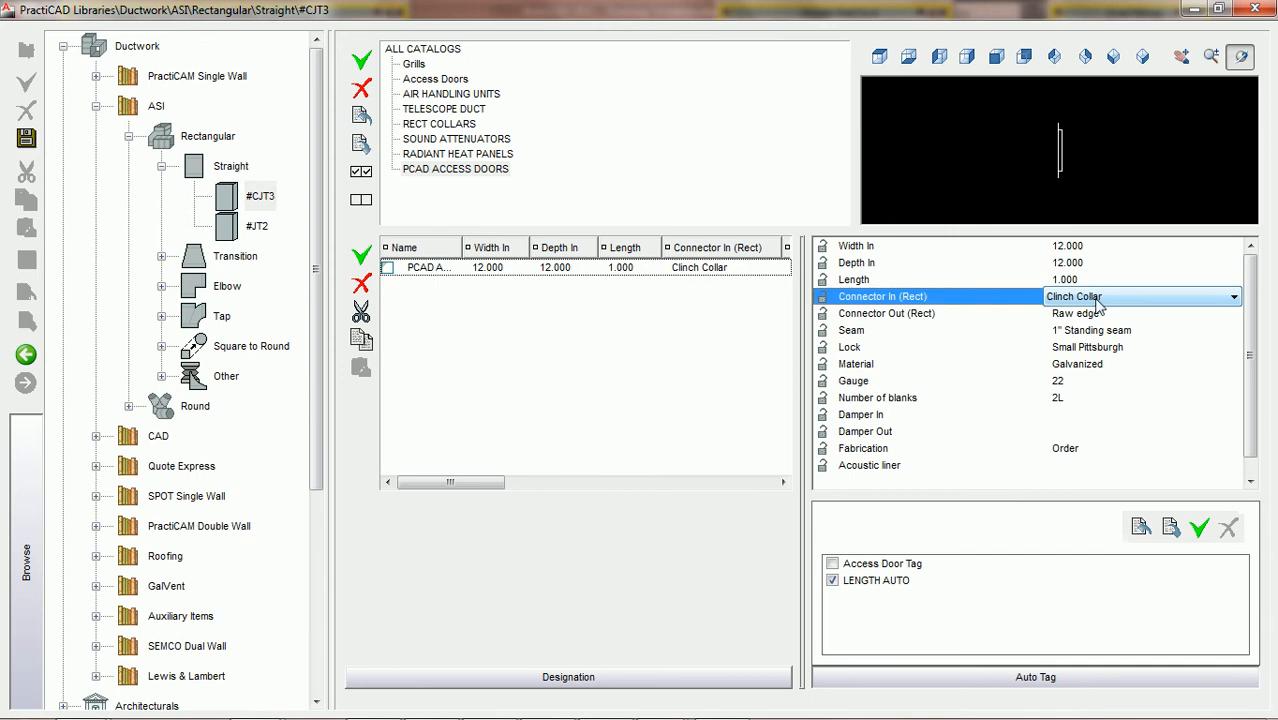
key("r")
Set the access door item's Connector Out to Raw
left_click(1088, 318)
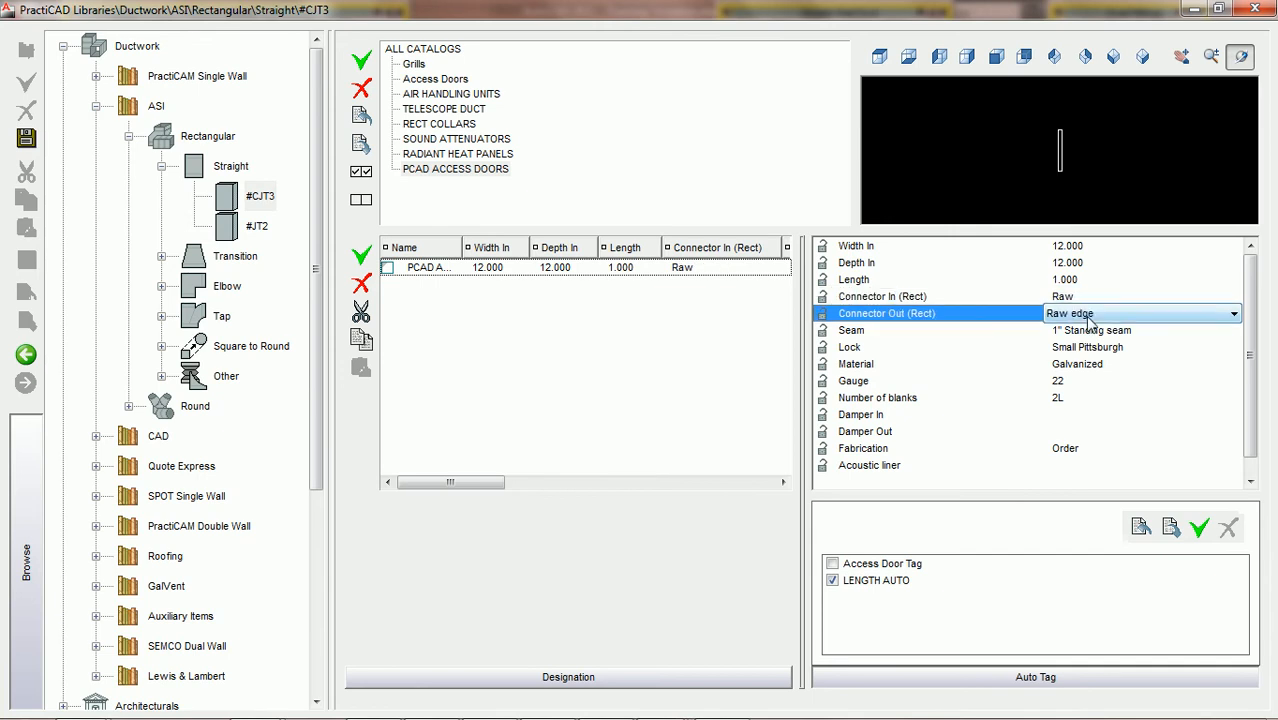
left_click(1092, 316)
key("Down")
key("Down")
key("Down")
key("Down")
key("Down")
key("Down")
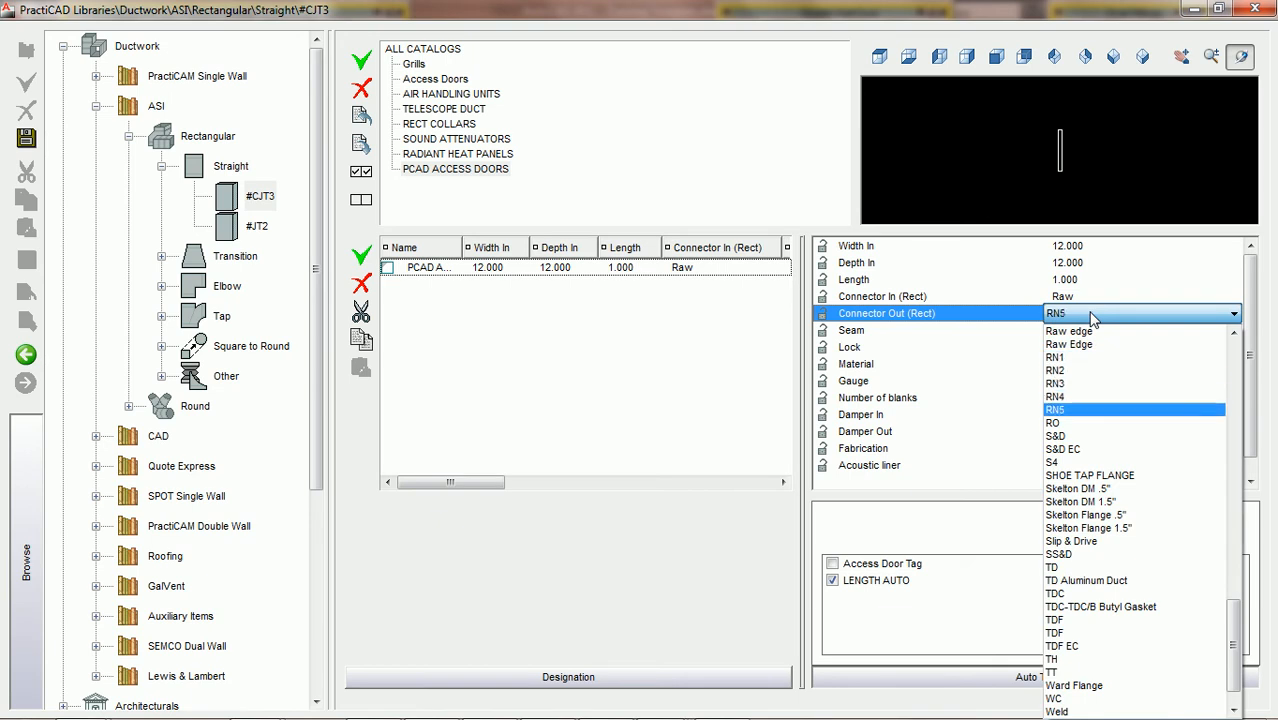
key("r")
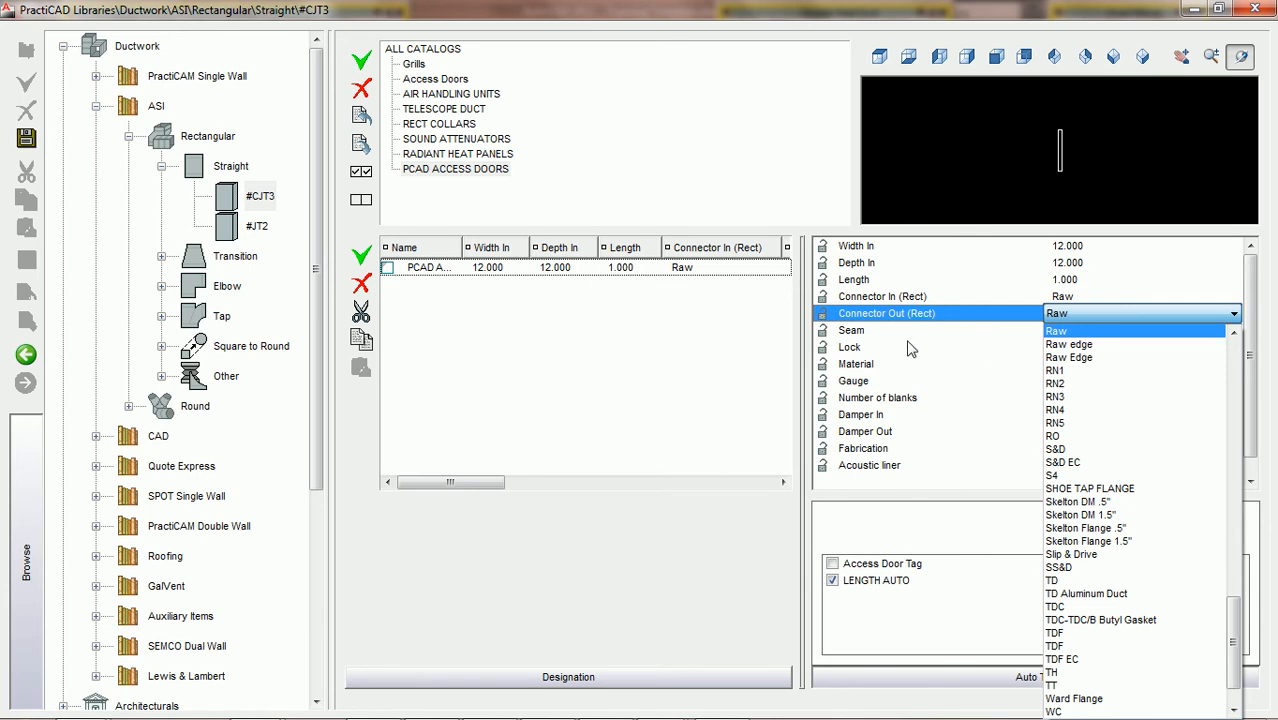
key("Return")
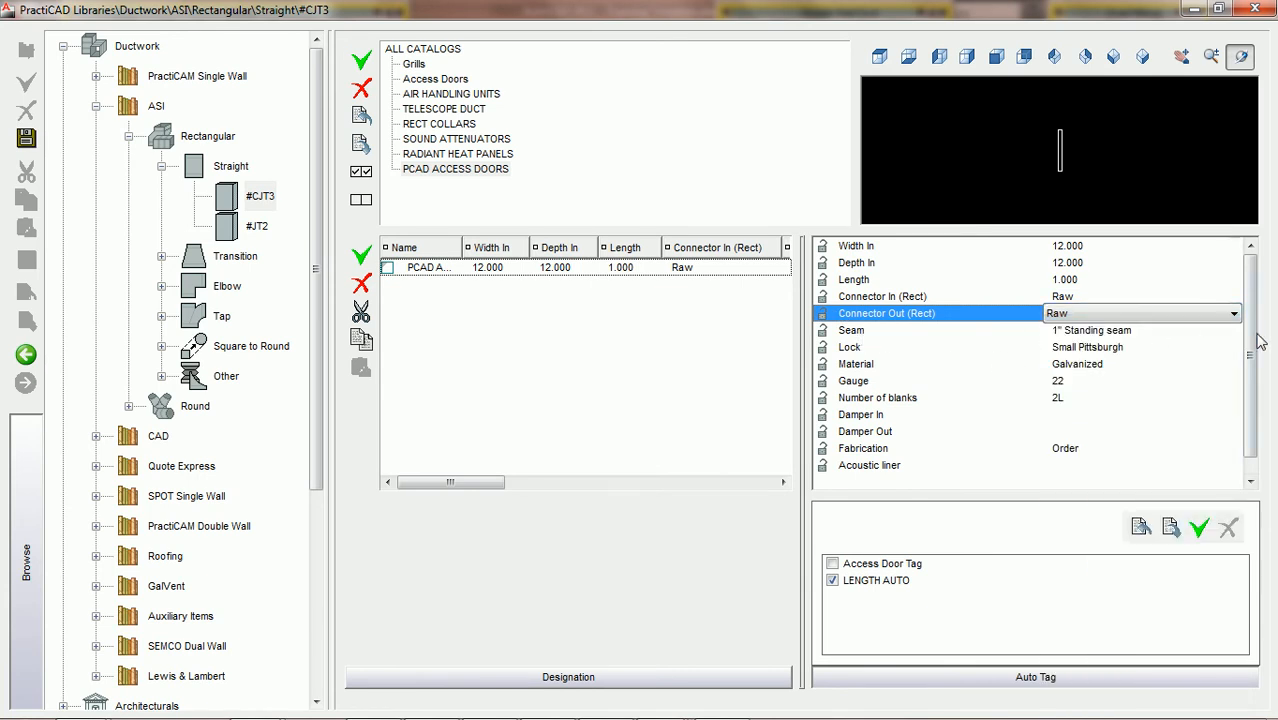
Lock all properties of the access door item except Width In and Depth In
scroll(1254, 344, "down", 1)
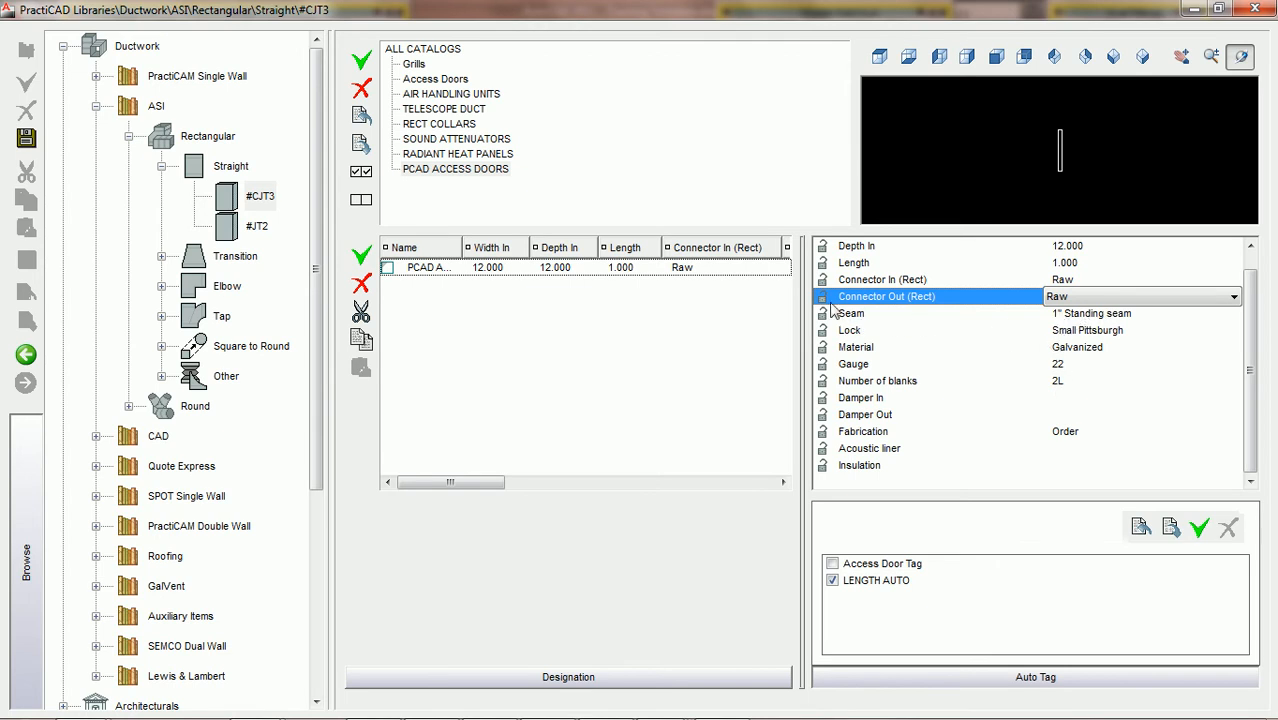
left_click(388, 269)
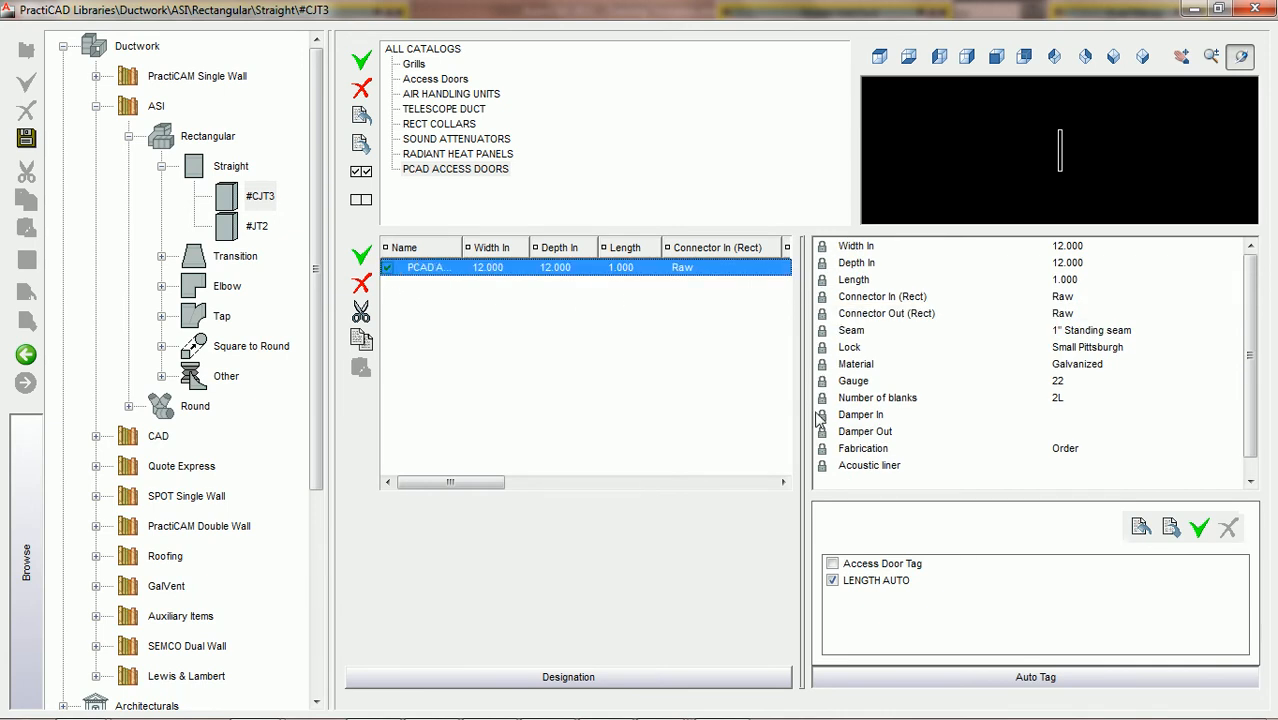
left_click(822, 248)
left_click(822, 264)
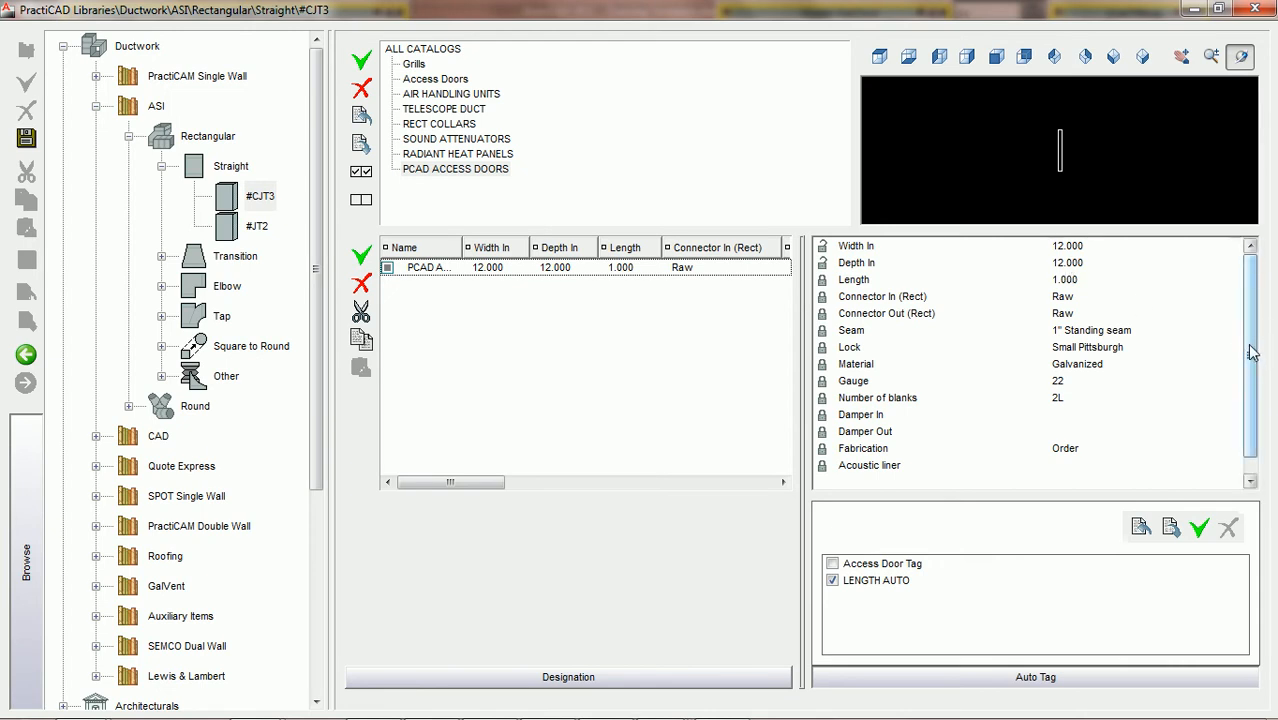
scroll(1056, 458, "down", 1)
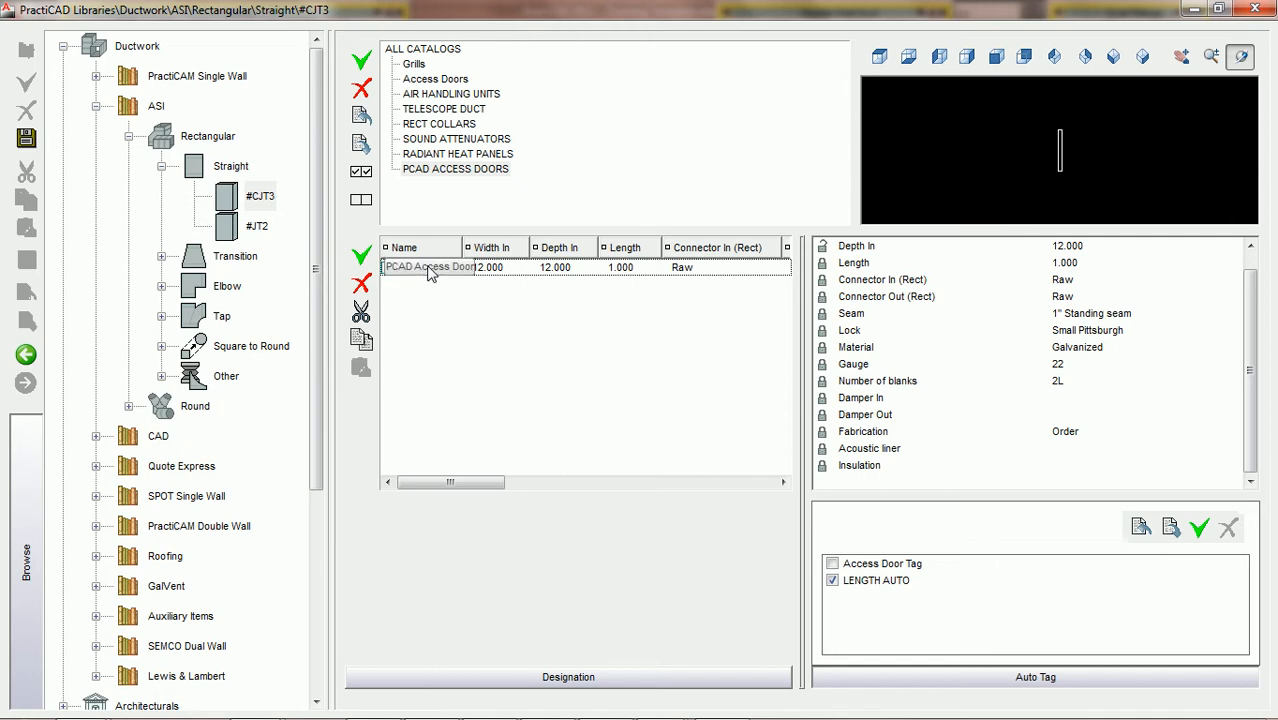
Add the PCAD Access Door item to the Fitting toolbar and save the library changes
left_click_drag(428, 267, 355, 253)
left_click_drag(355, 168, 348, 121)
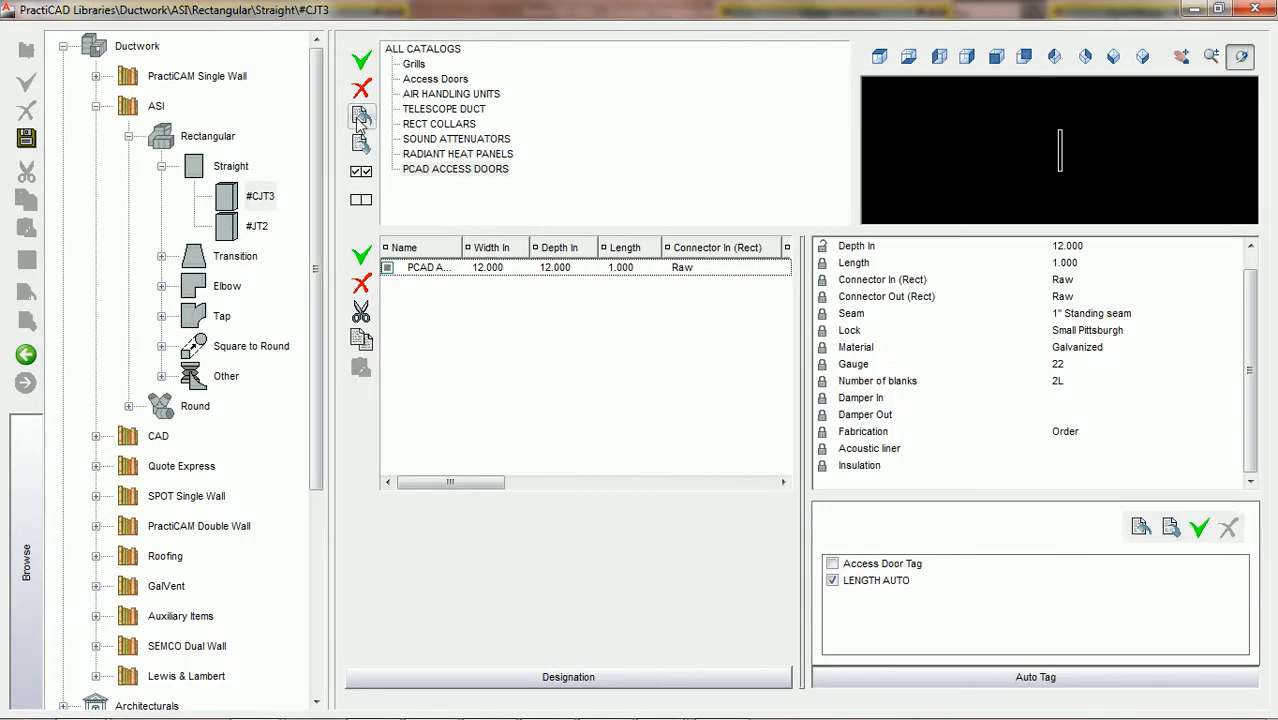
left_click(26, 138)
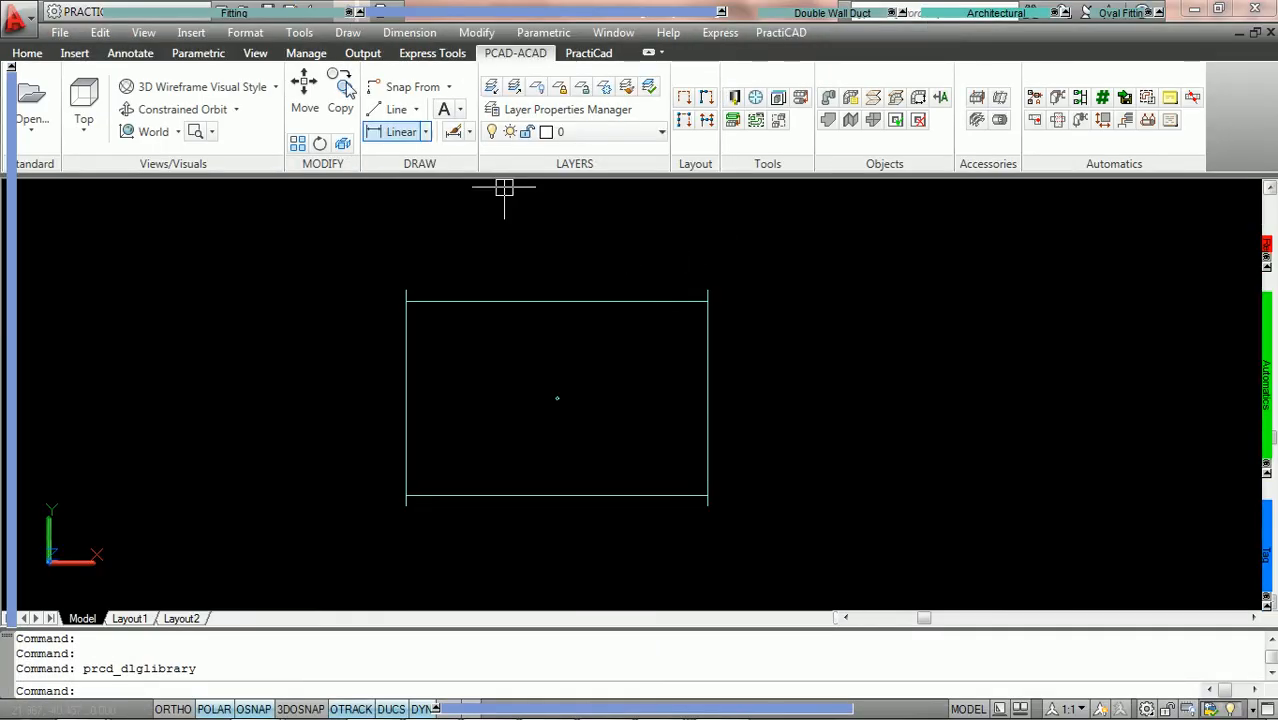
Start placing the PCAD Access Door fitting in the drawing
mouse_move(318, 13)
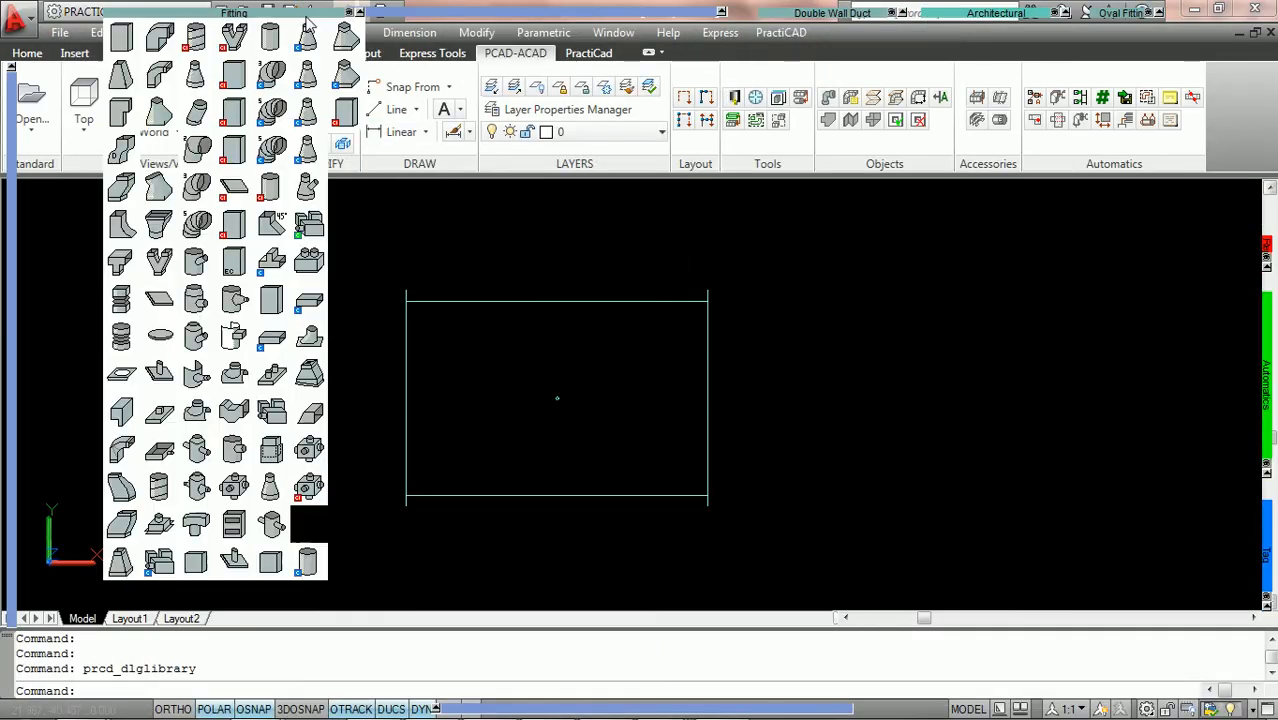
left_click(345, 116)
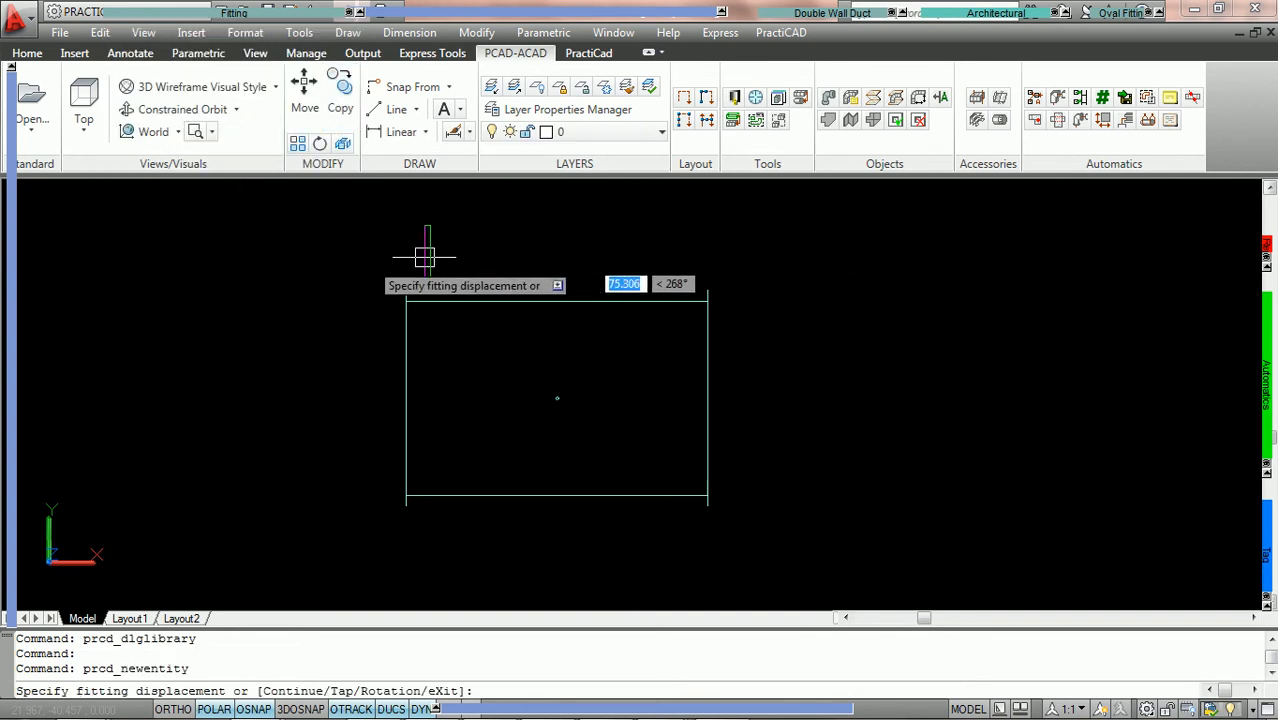
Try a Width In of 16 for the access door and return it to 12
mouse_move(15, 250)
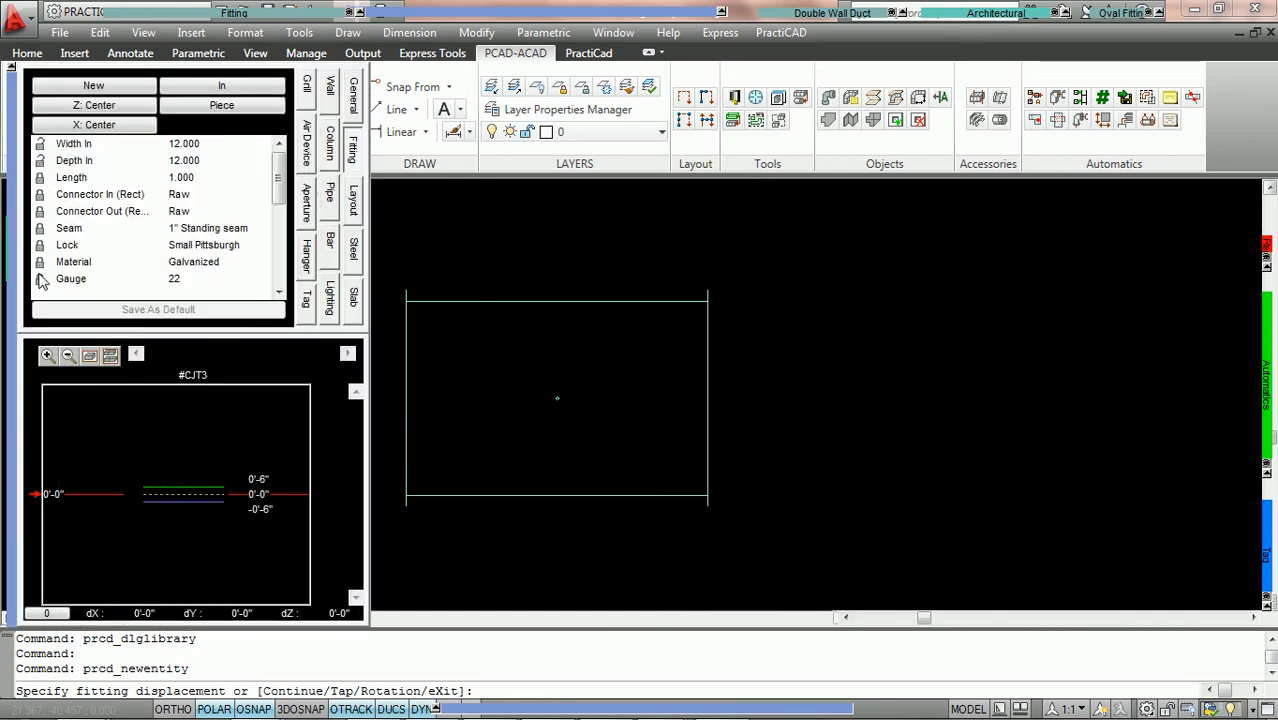
left_click(205, 145)
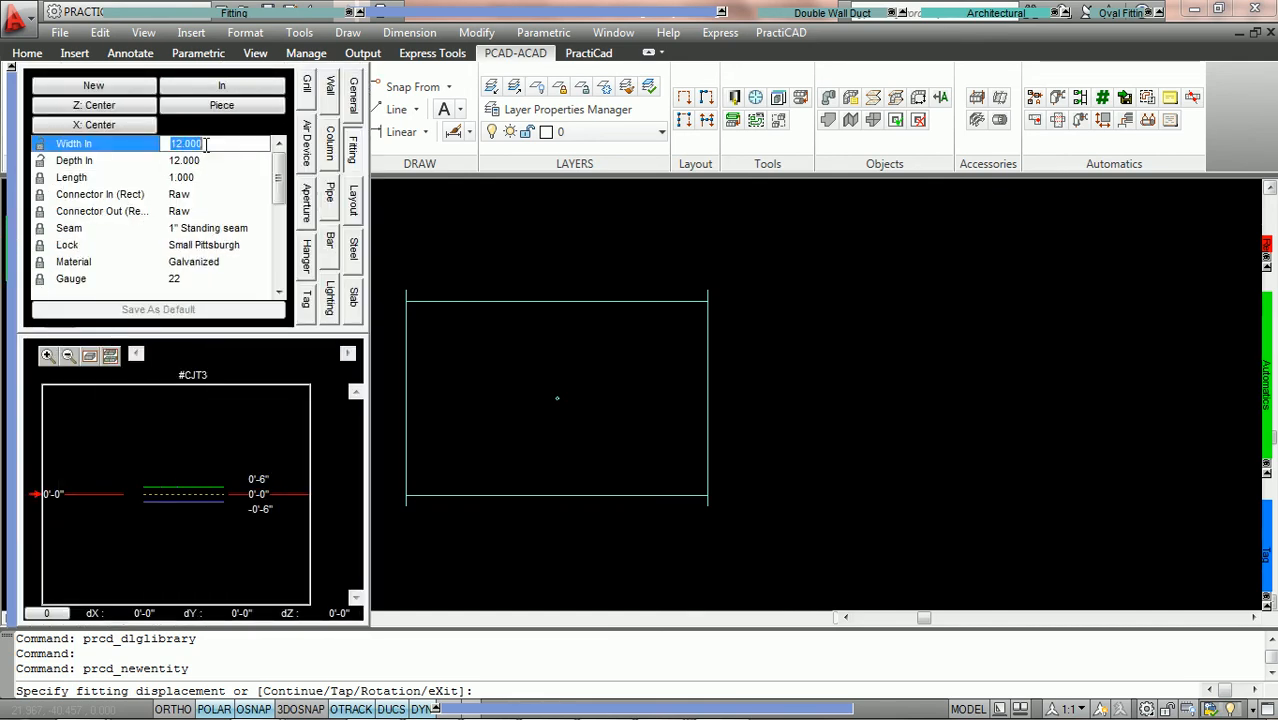
scroll(206, 145, "down", 2)
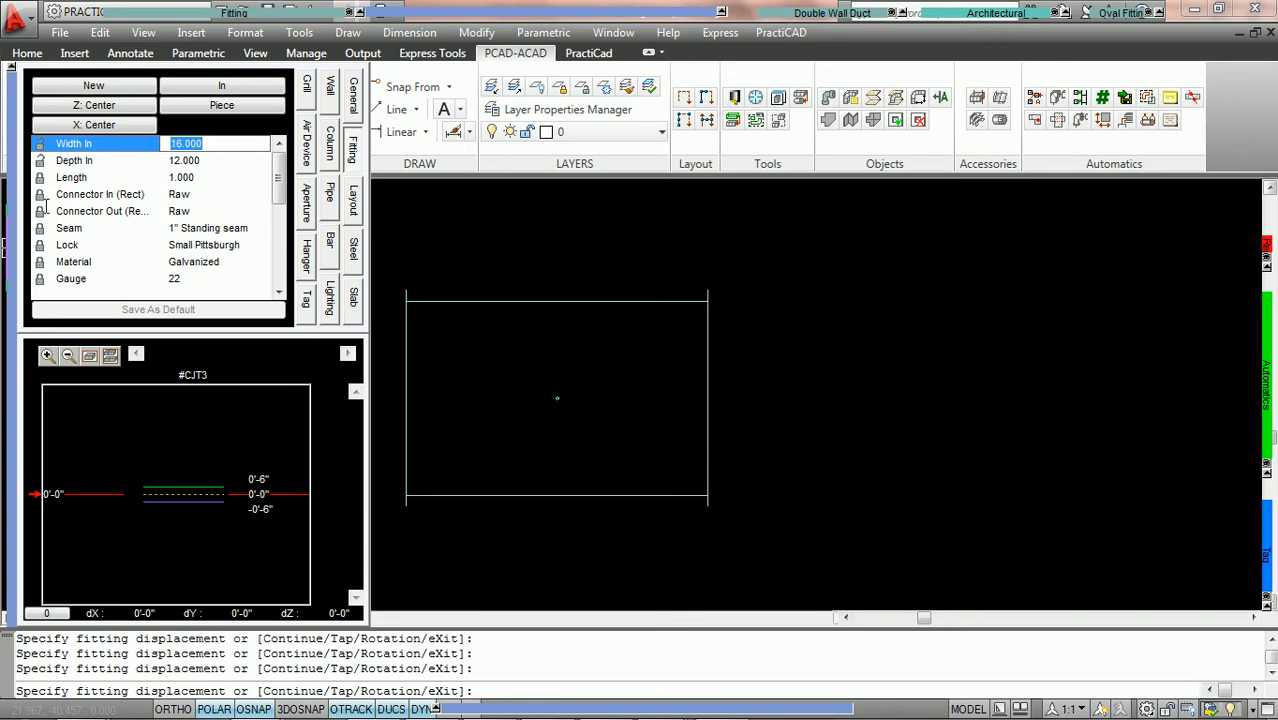
scroll(227, 150, "down", 4)
left_click(207, 161)
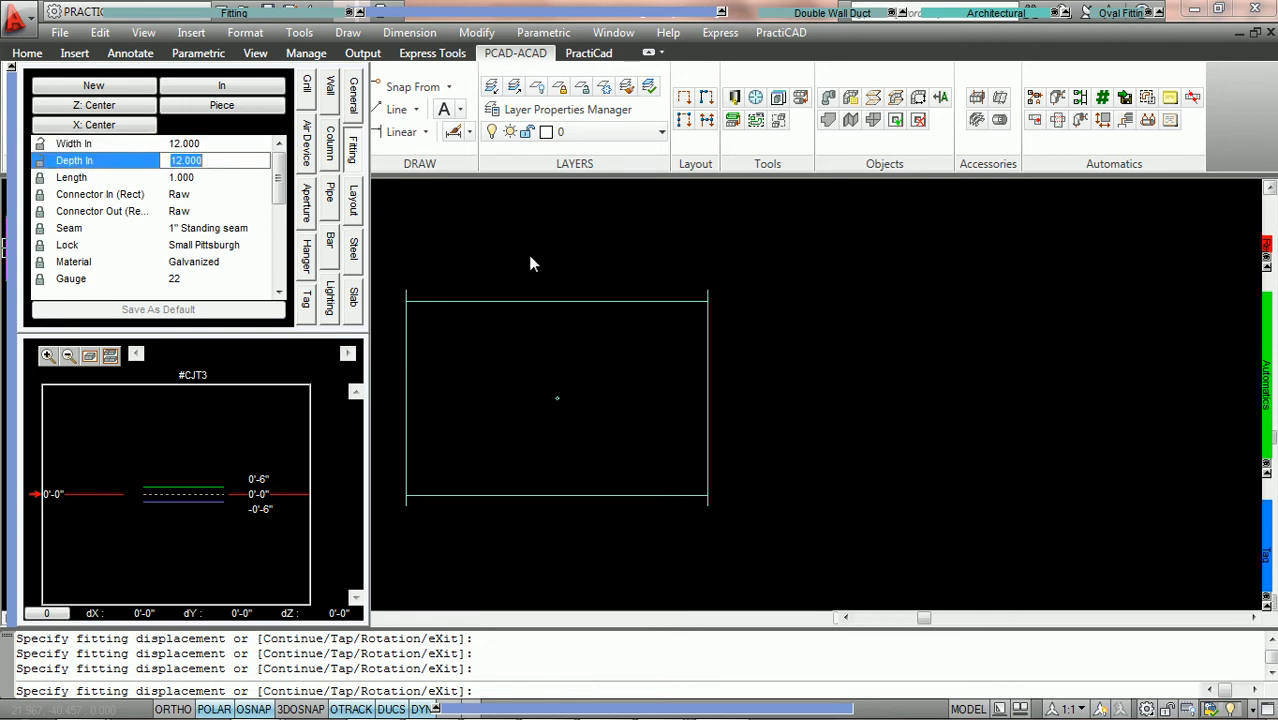
Place the access door as a tap on the duct's lower side wall with the default tap parameters and end placement
type("t")
key("Return")
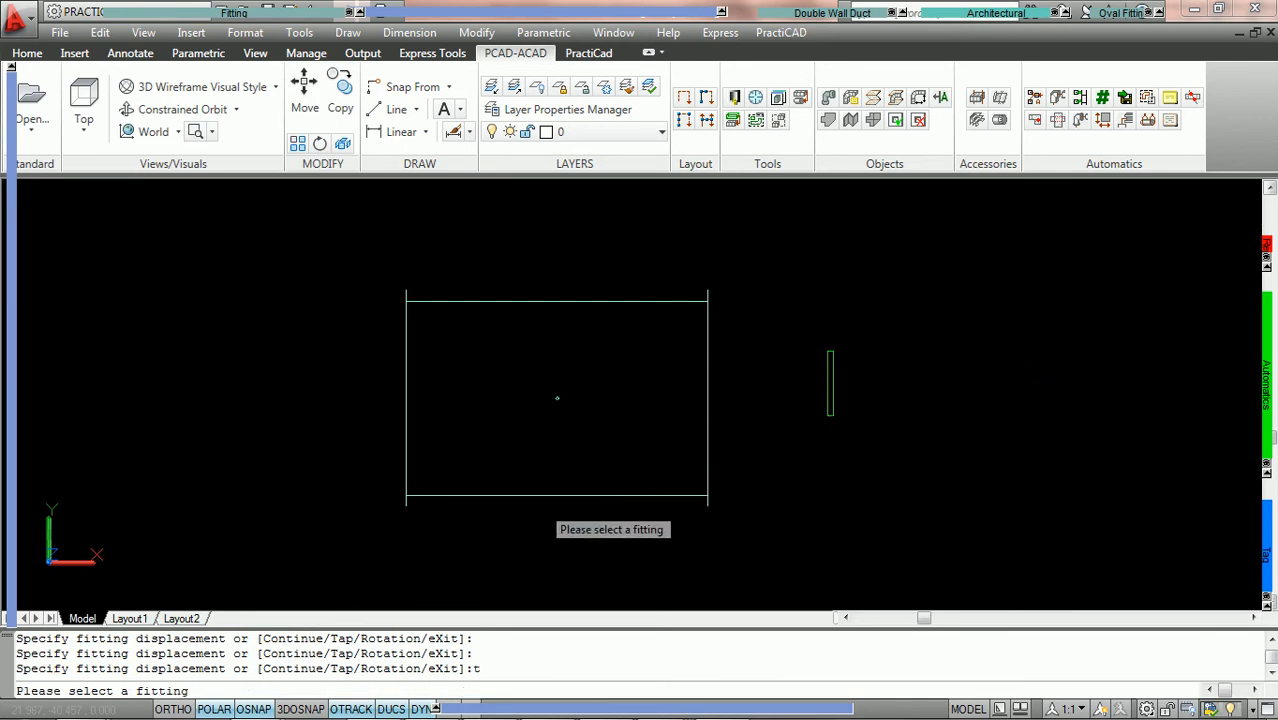
left_click(530, 497)
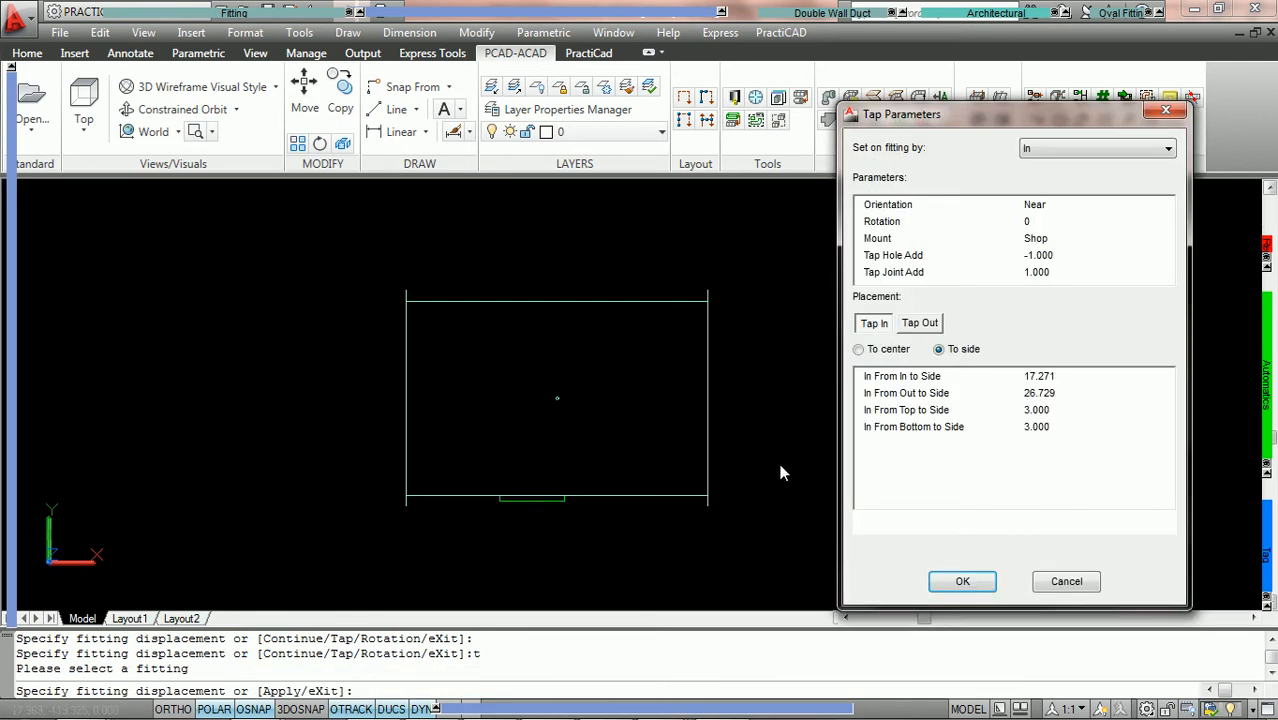
left_click(963, 582)
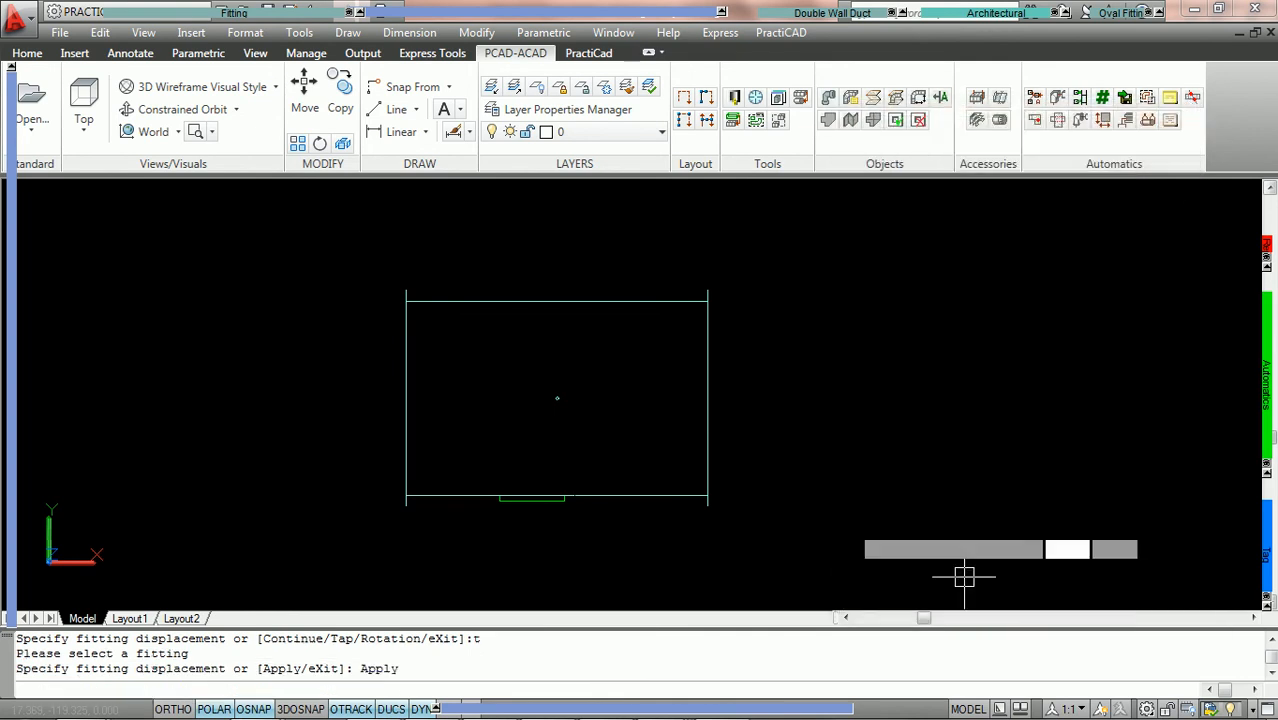
left_click(777, 403)
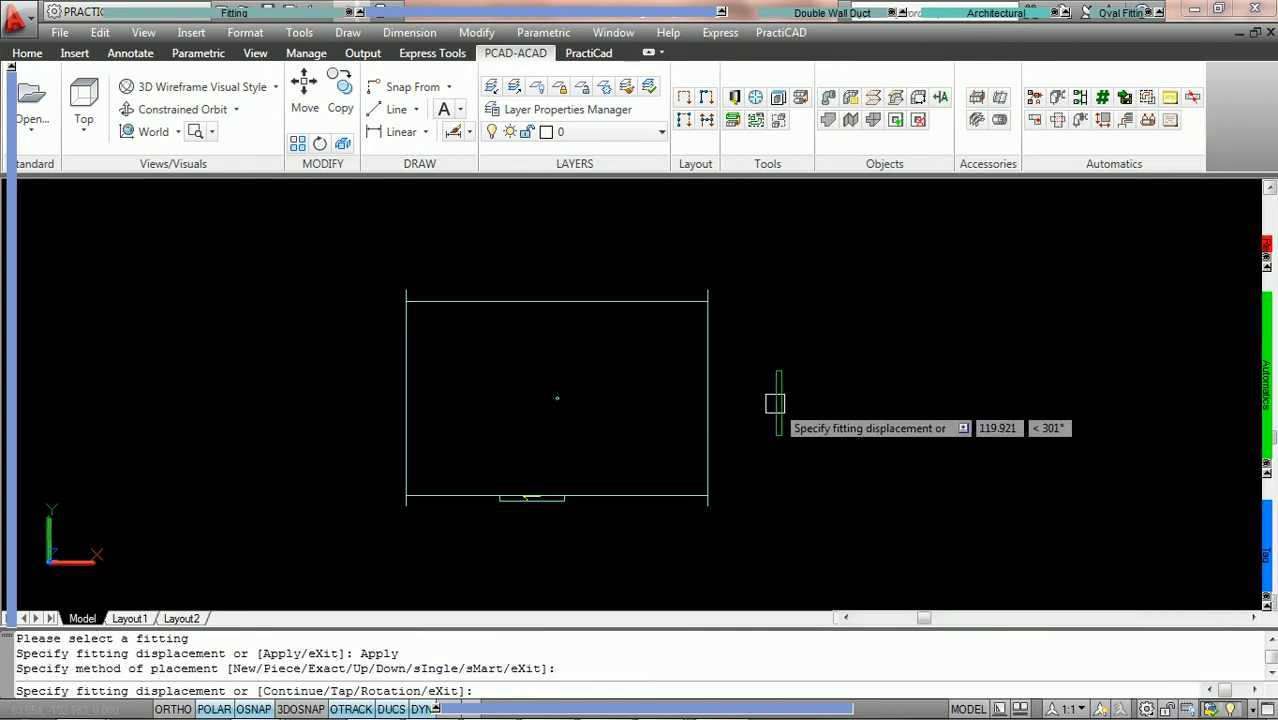
key("Escape")
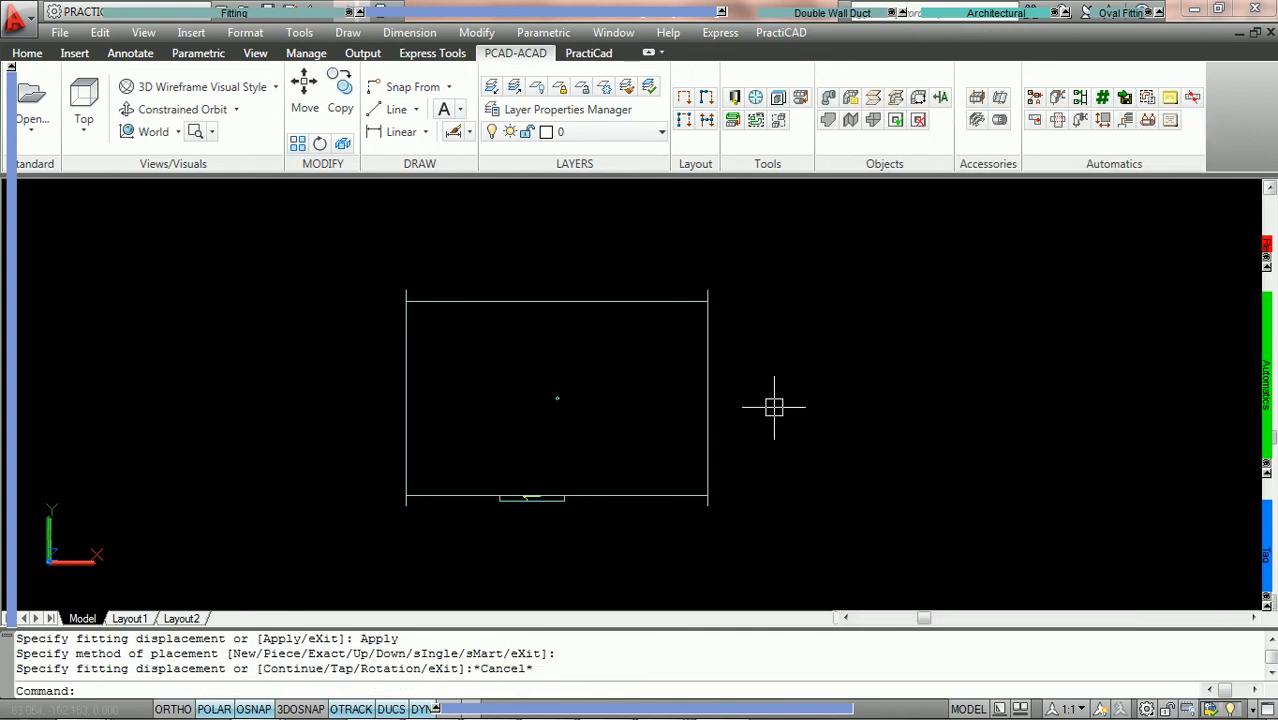
Examine the tapped access door and its tag on the duct in the SW Isometric view
left_click(84, 118)
left_click(105, 384)
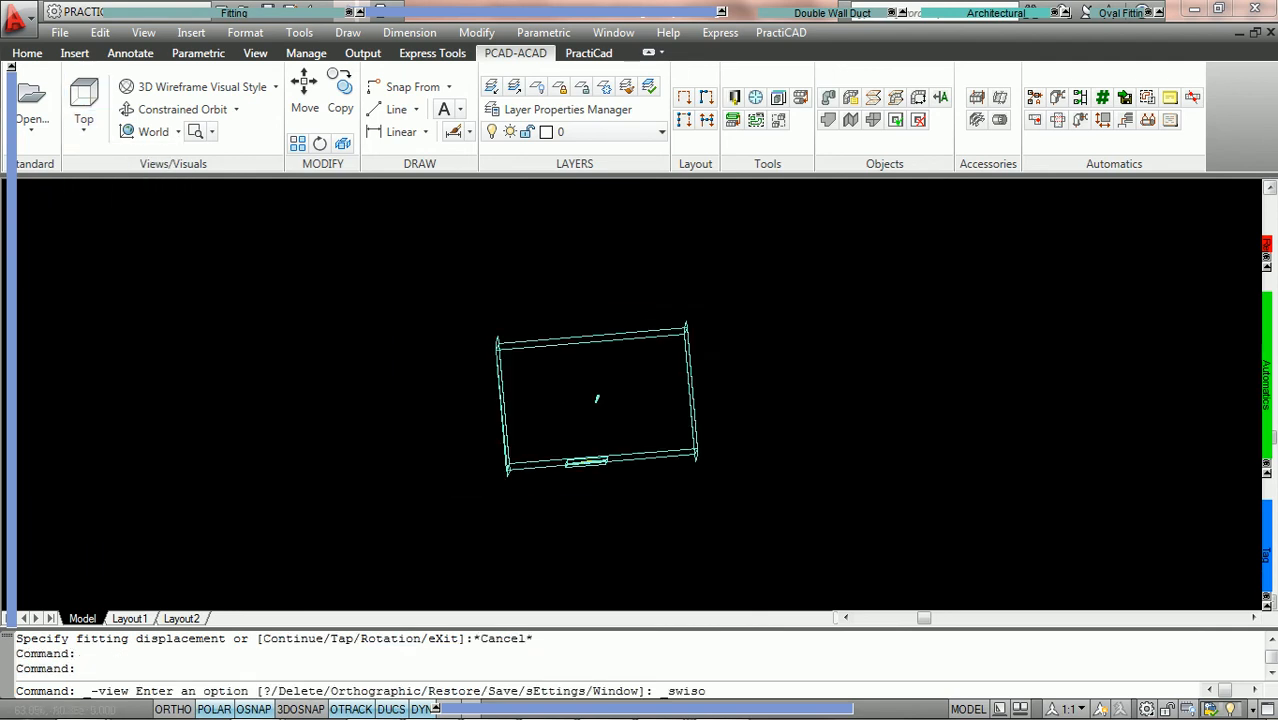
scroll(612, 532, "up", 5)
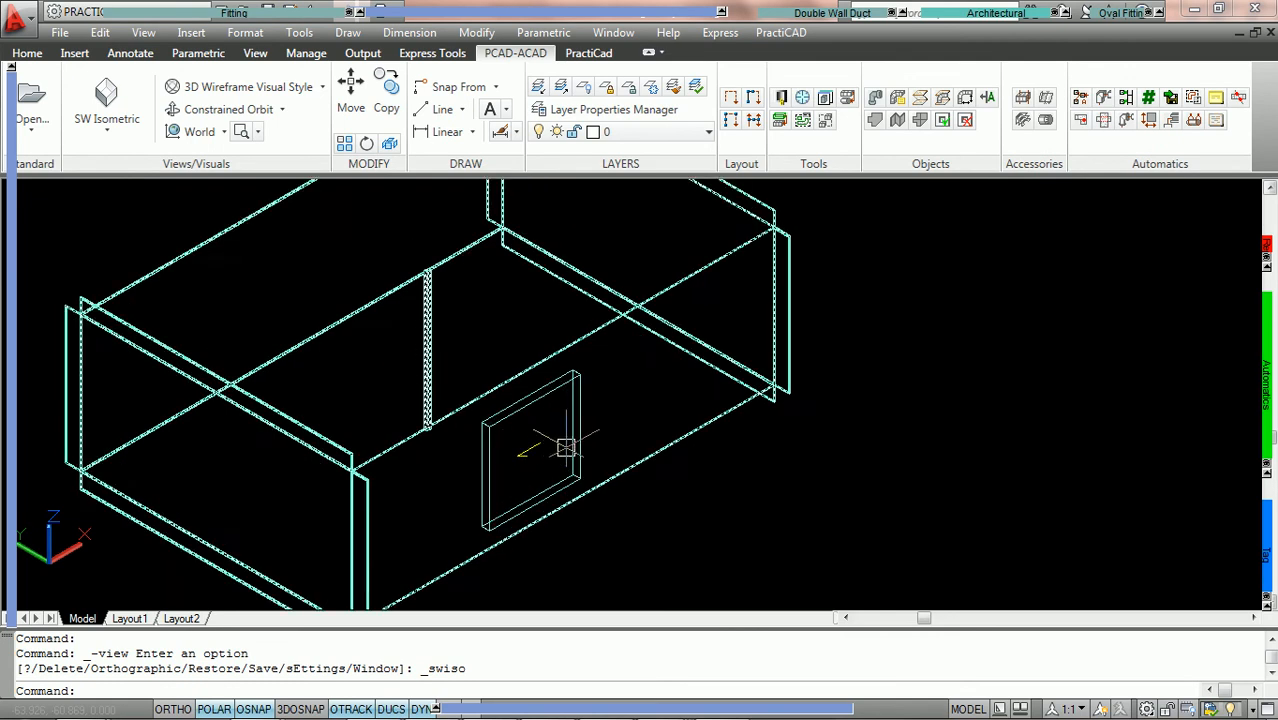
middle_click_drag(561, 450, 628, 399)
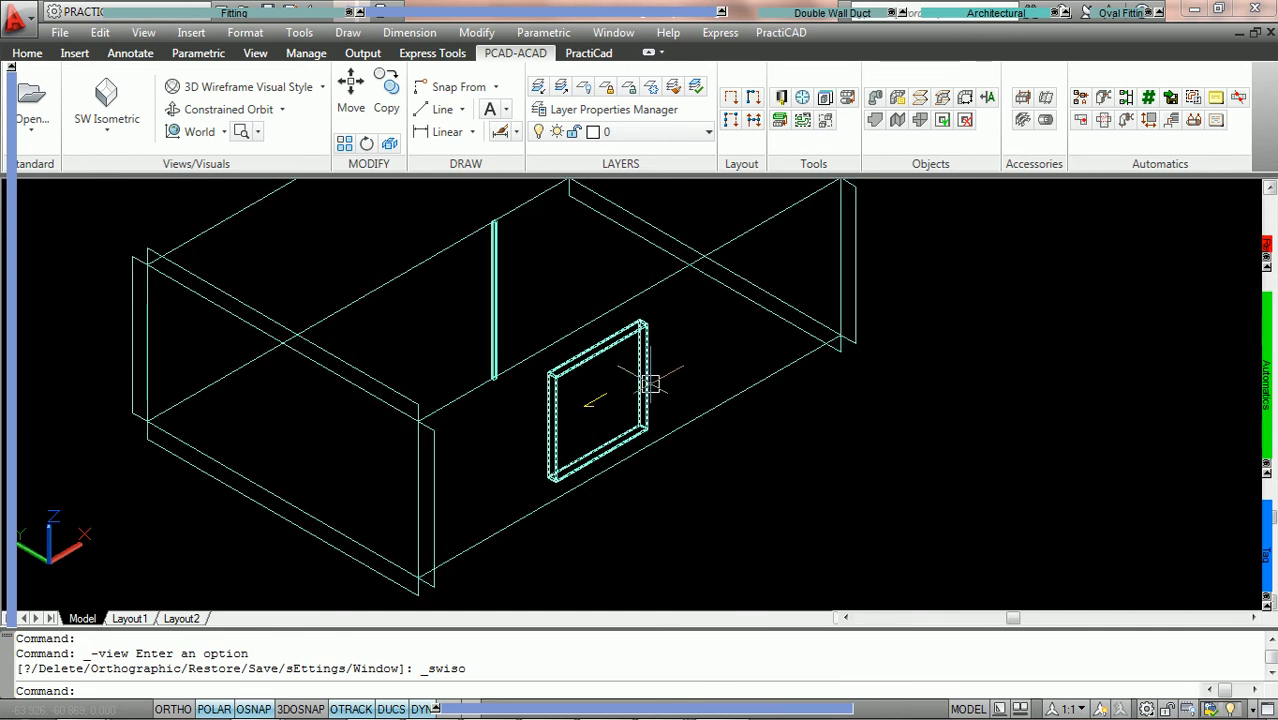
mouse_move(651, 383)
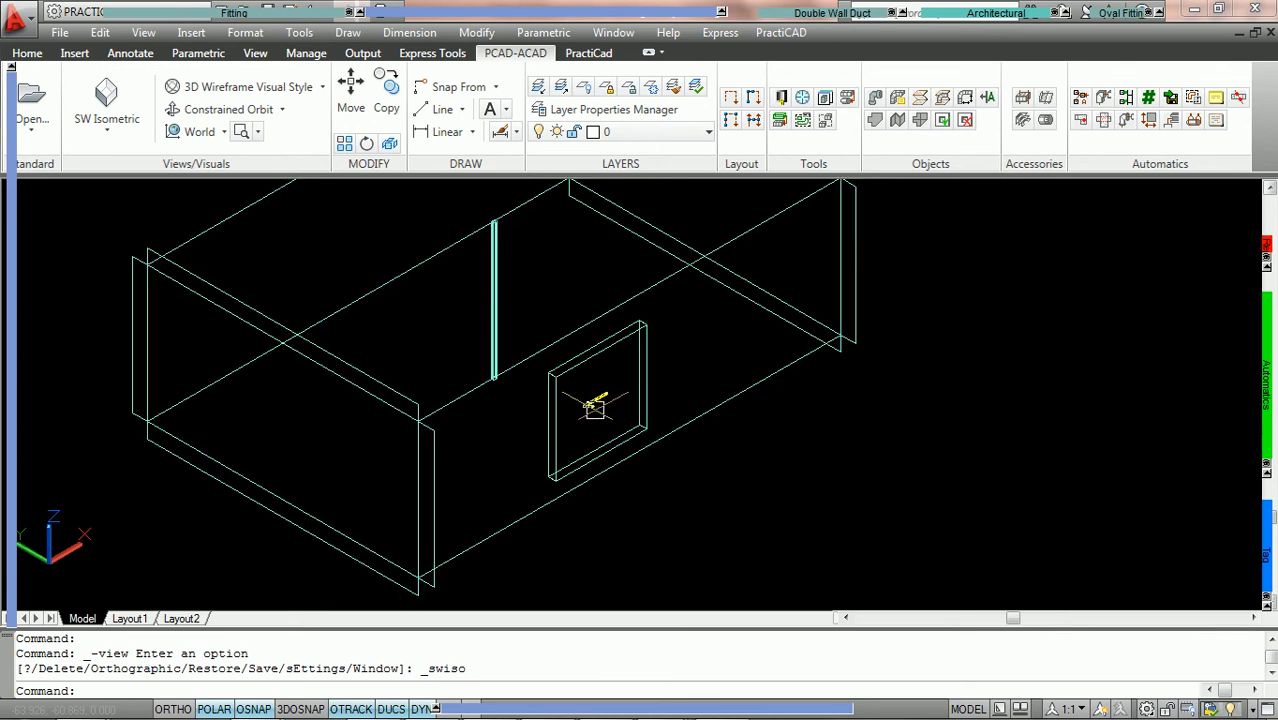
mouse_move(597, 402)
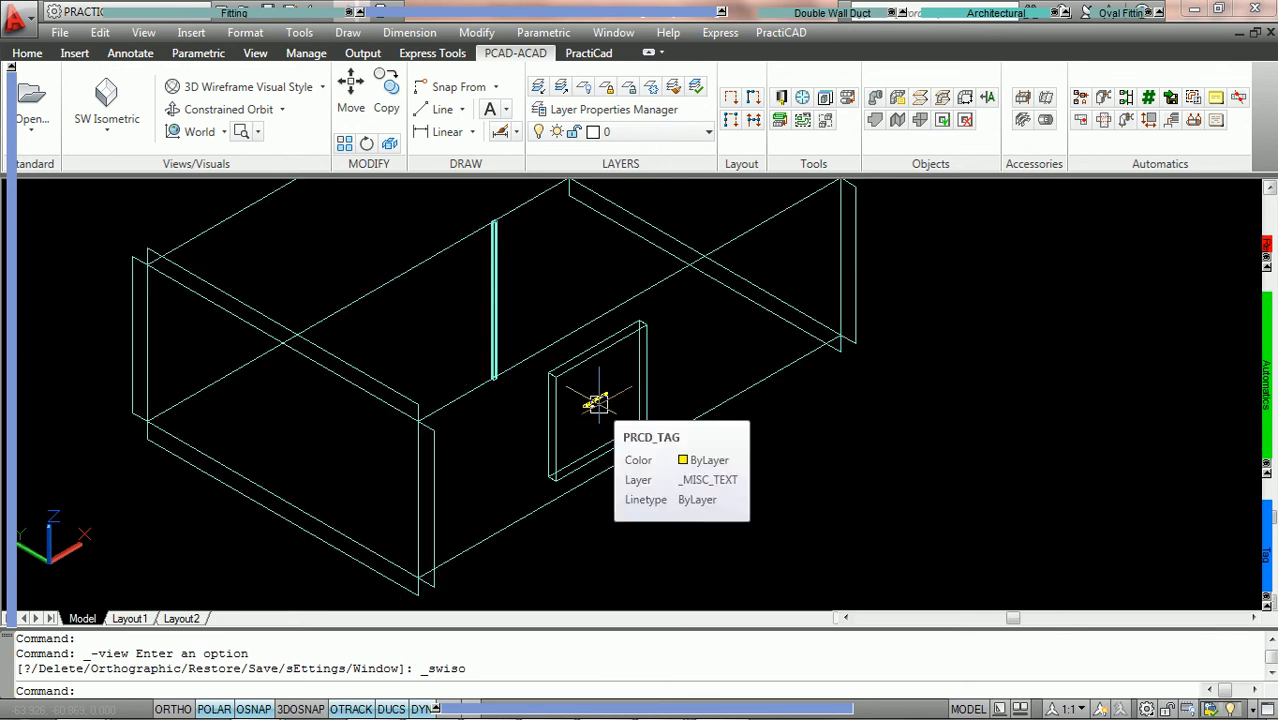
scroll(597, 402, "down", 2)
scroll(597, 402, "up", 2)
middle_click_drag(599, 400, 601, 420)
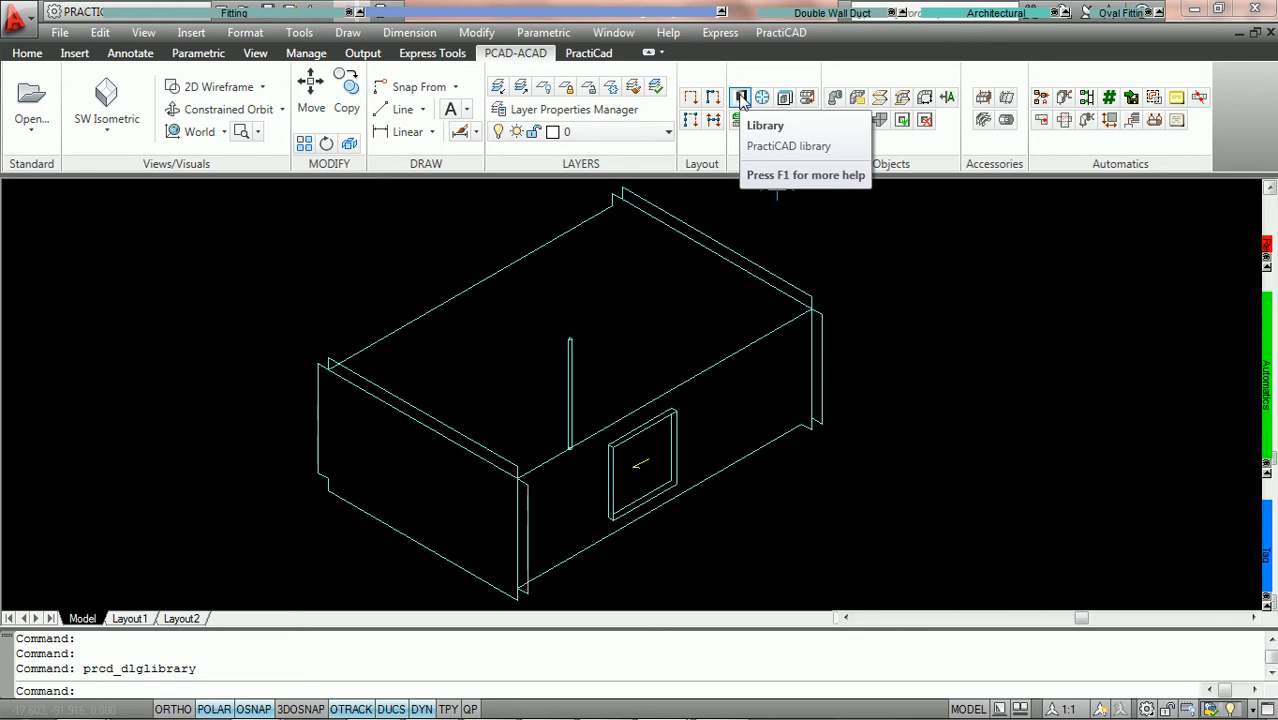
Open the PractiCAD library maximized and go to the Custom tags under Documentation
left_click(740, 97)
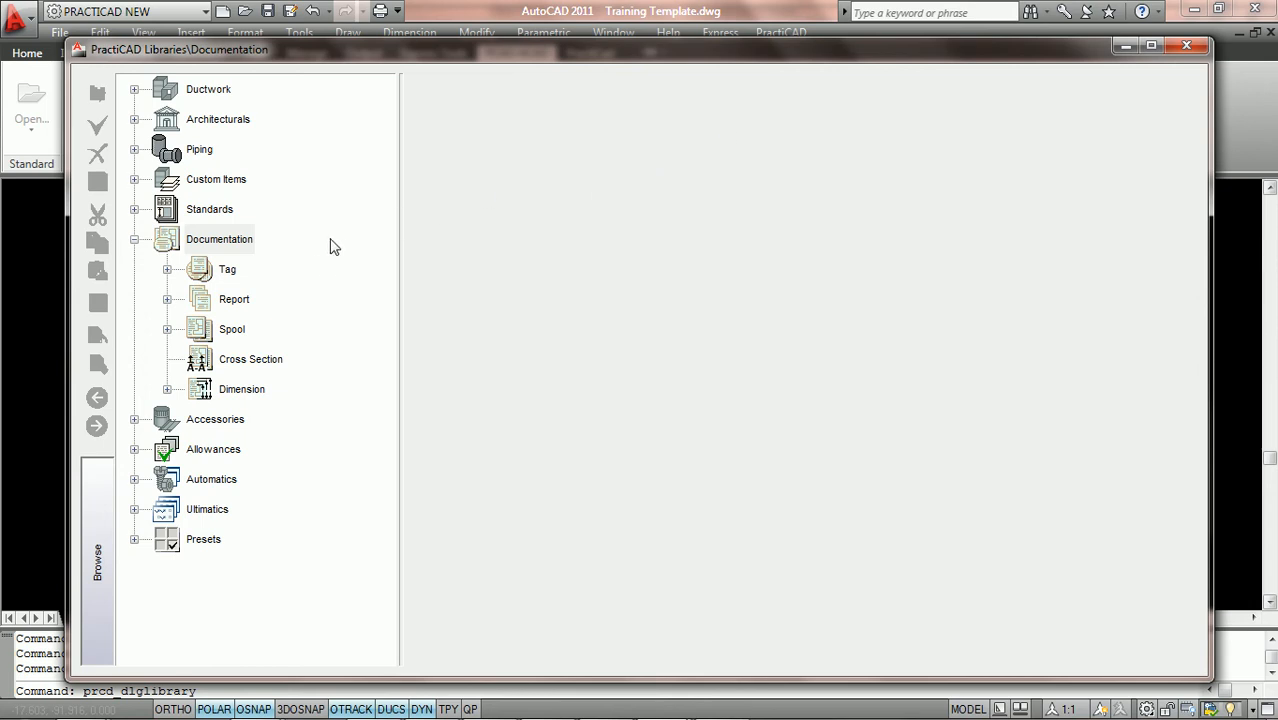
left_click(1150, 47)
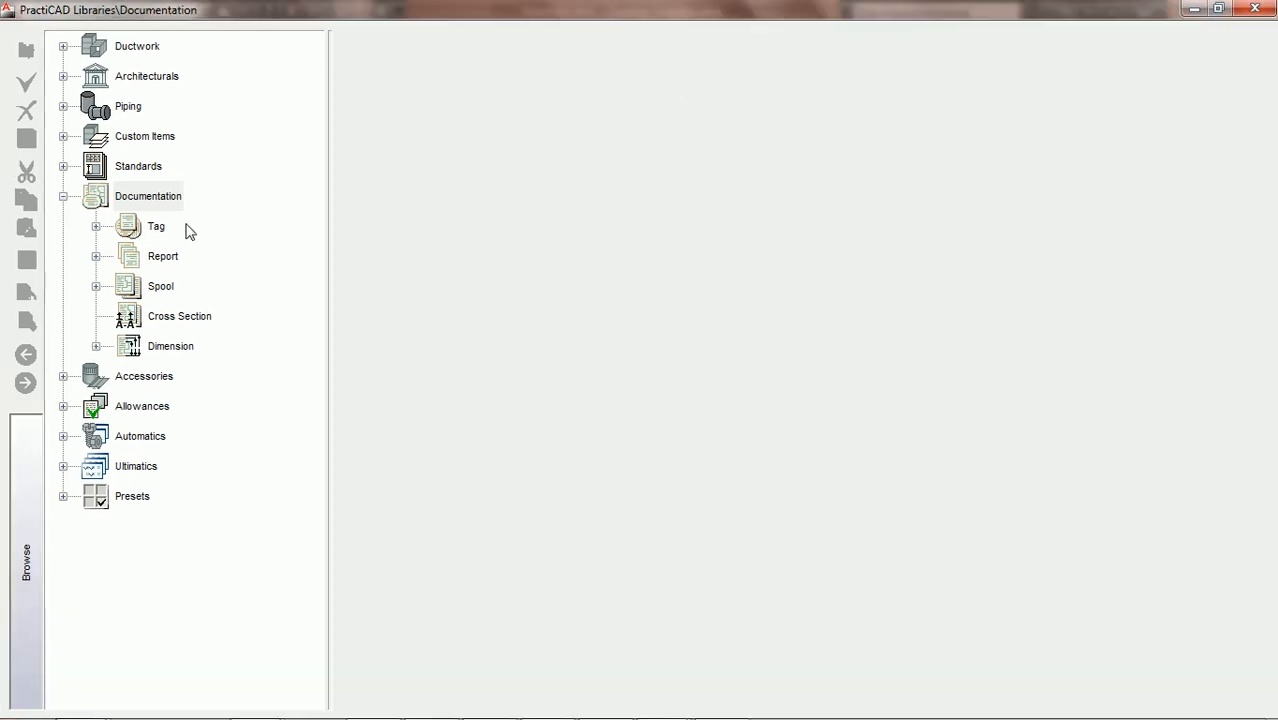
left_click(96, 227)
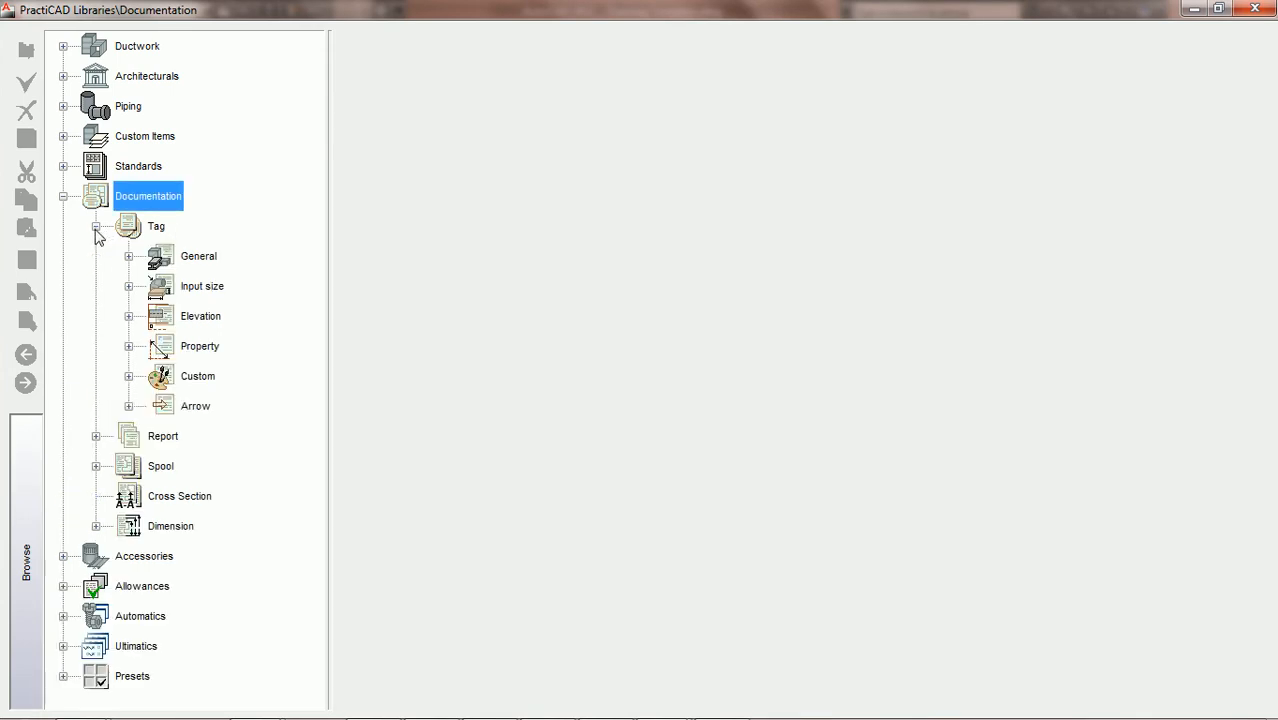
left_click(128, 377)
left_click(194, 378)
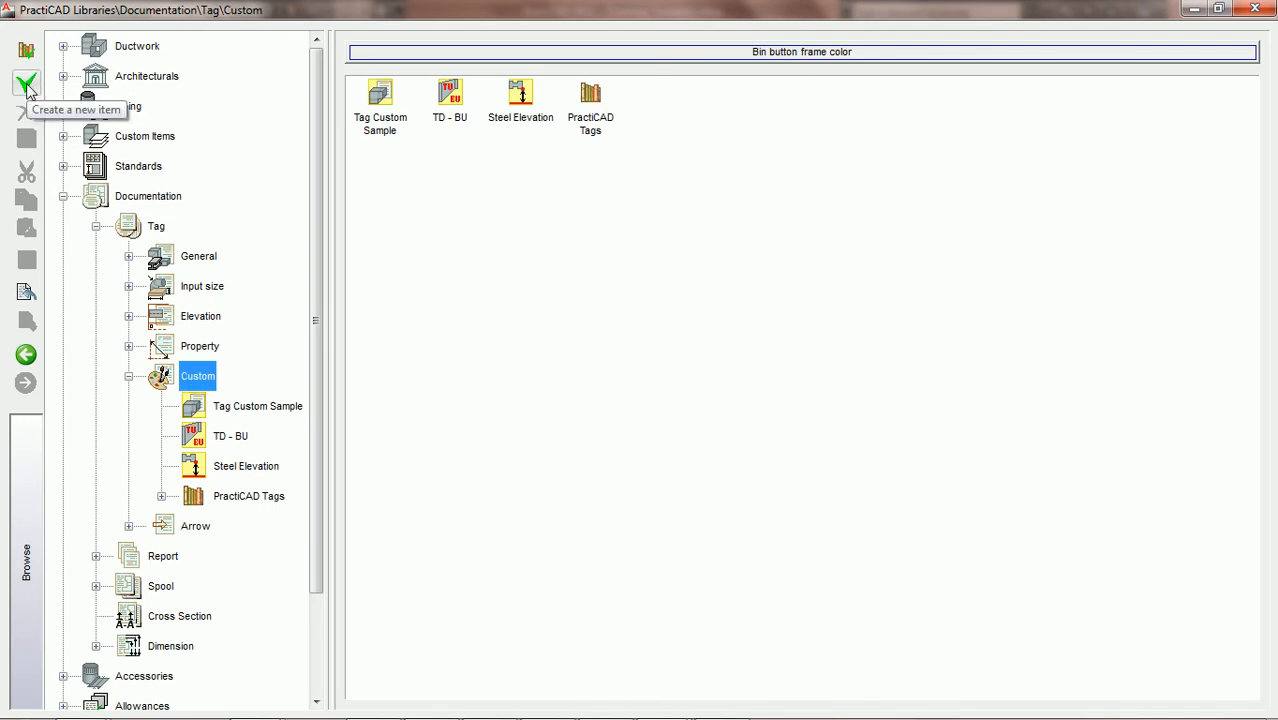
Create a new custom tag with the auto_check_ductline.bmp image and name it PCAD AD
left_click(27, 85)
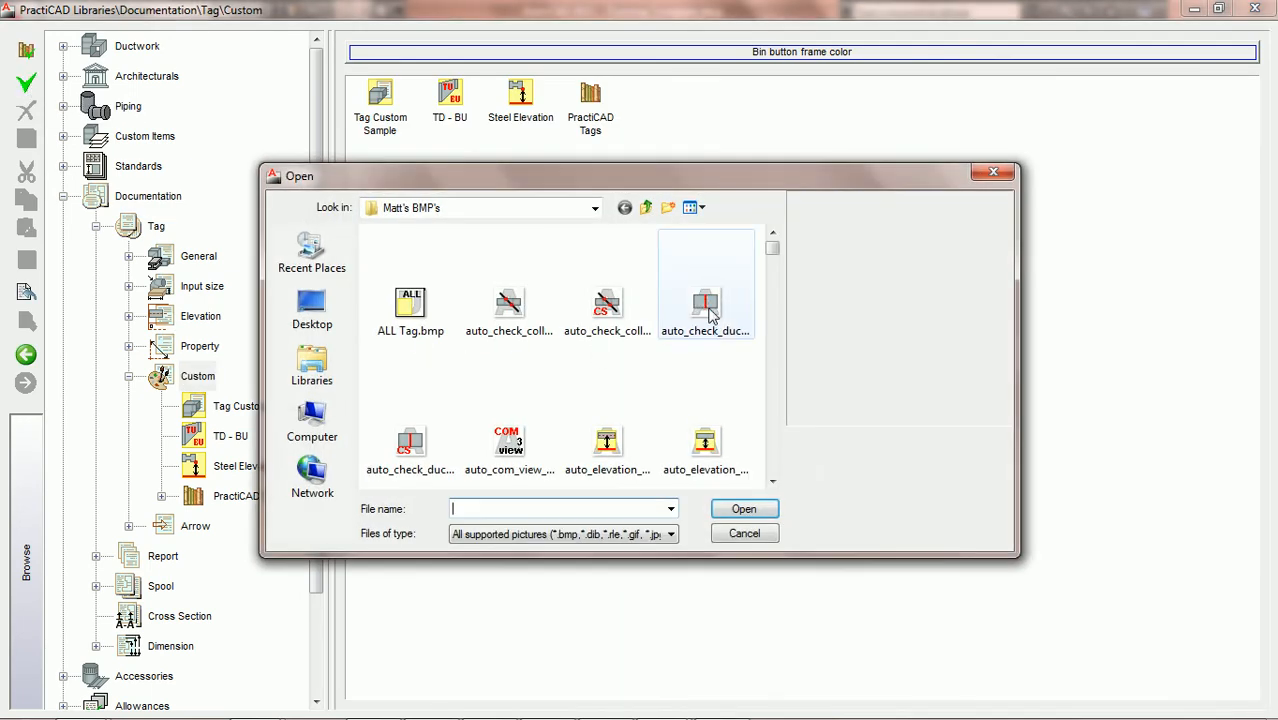
left_click(706, 310)
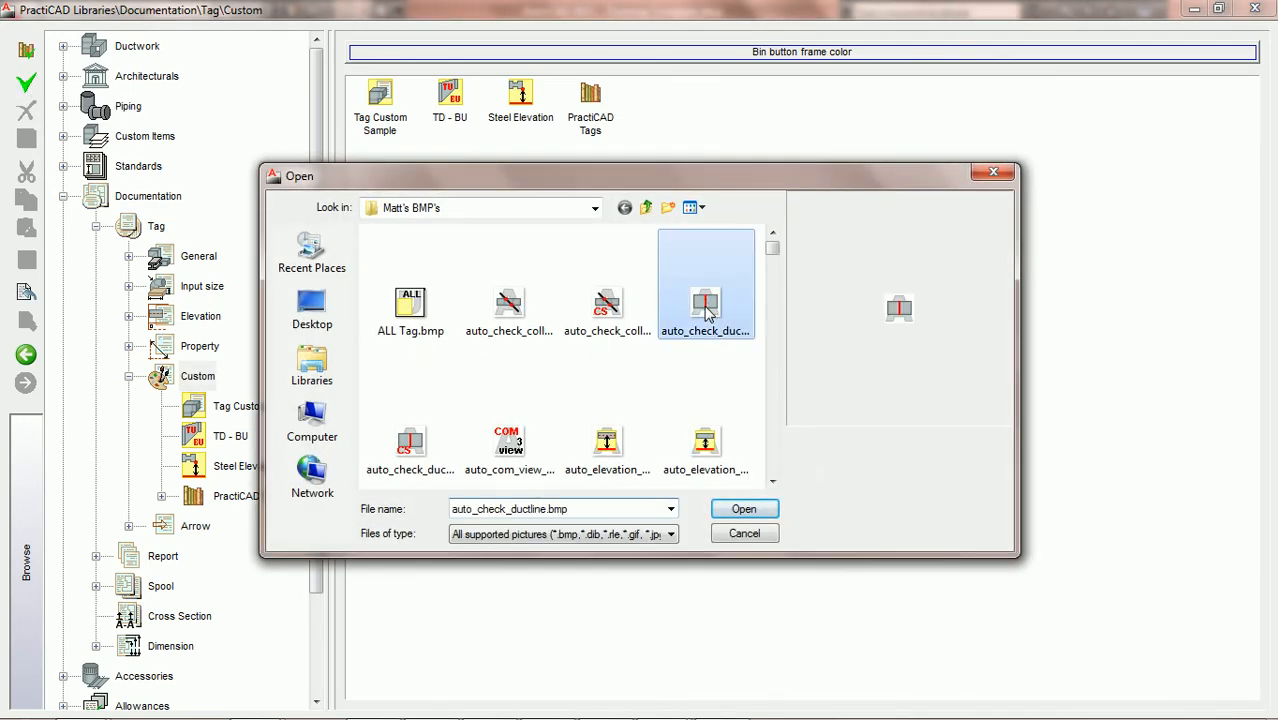
left_click(744, 510)
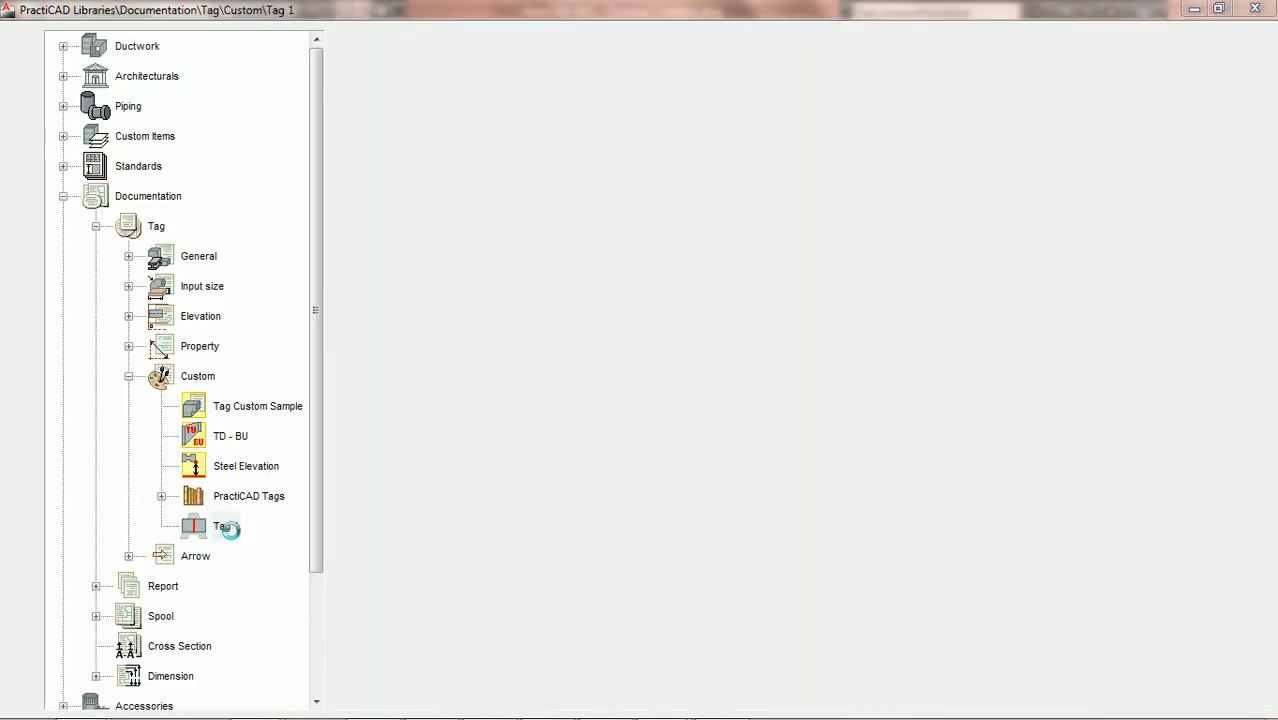
type("P")
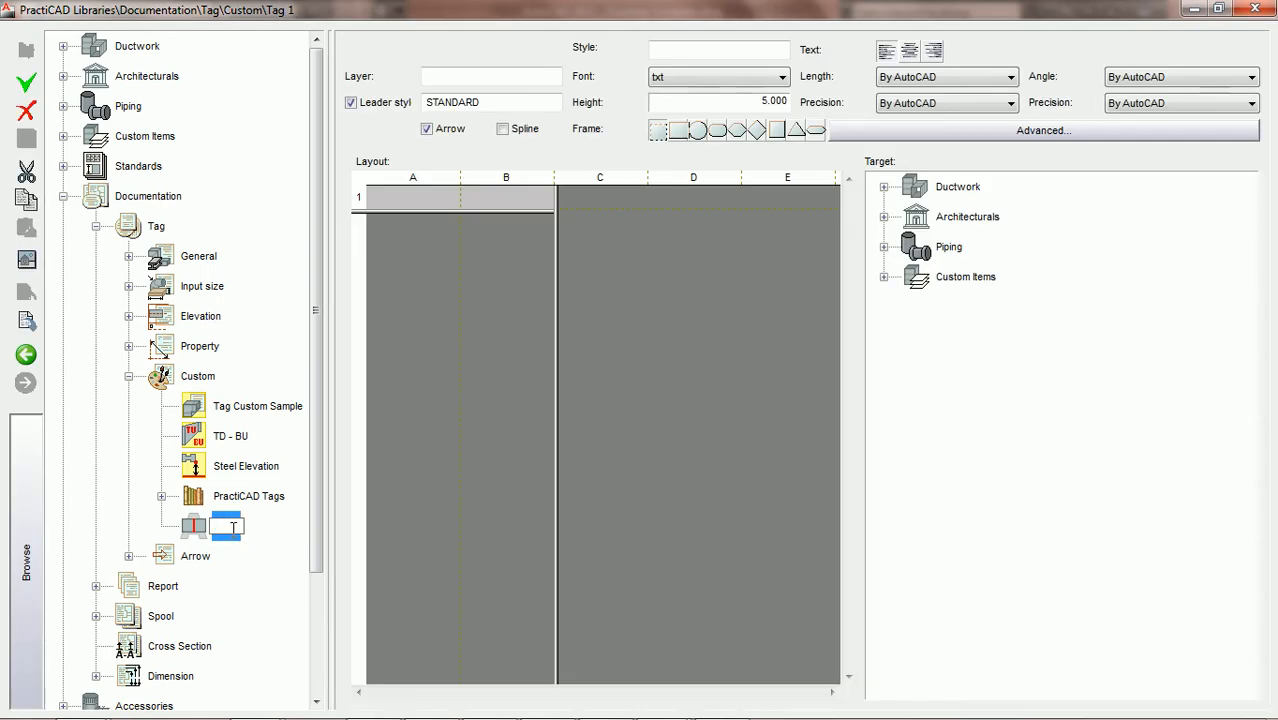
type("CAD AD")
key("Escape")
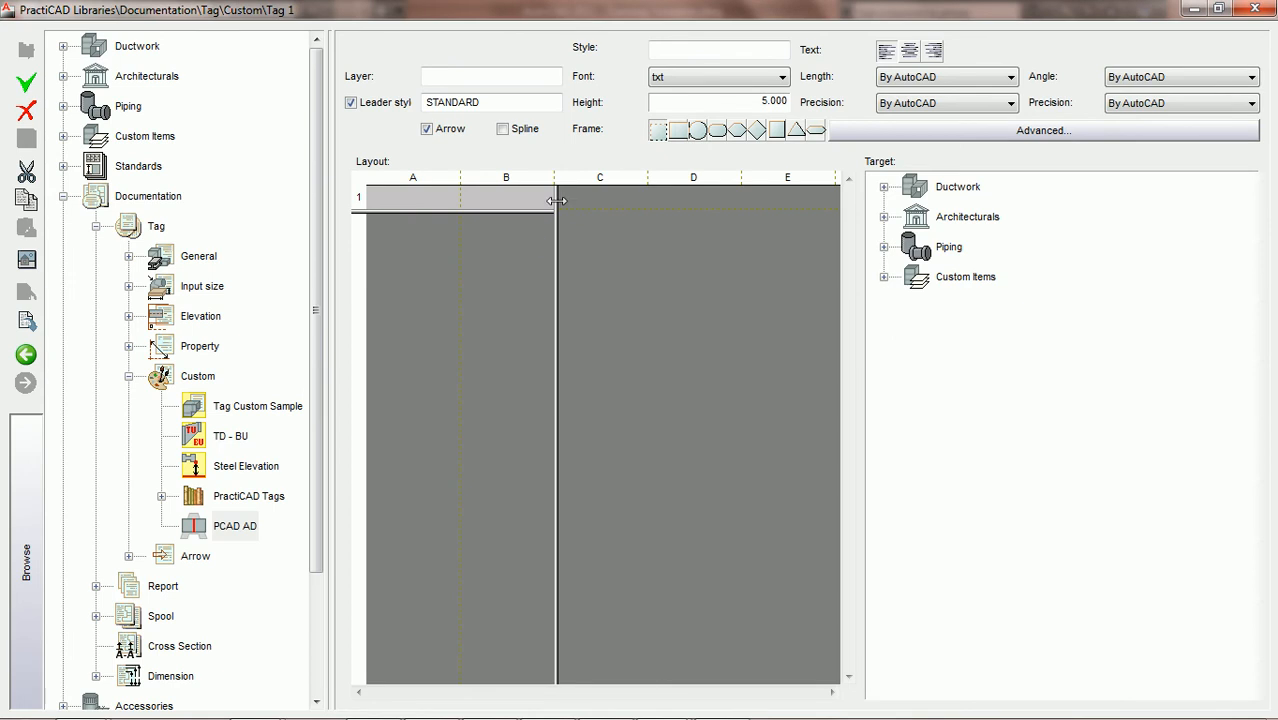
Set the PCAD AD tag's style to Standard with centred text and turn off its leader
left_click(696, 49)
type("Standard")
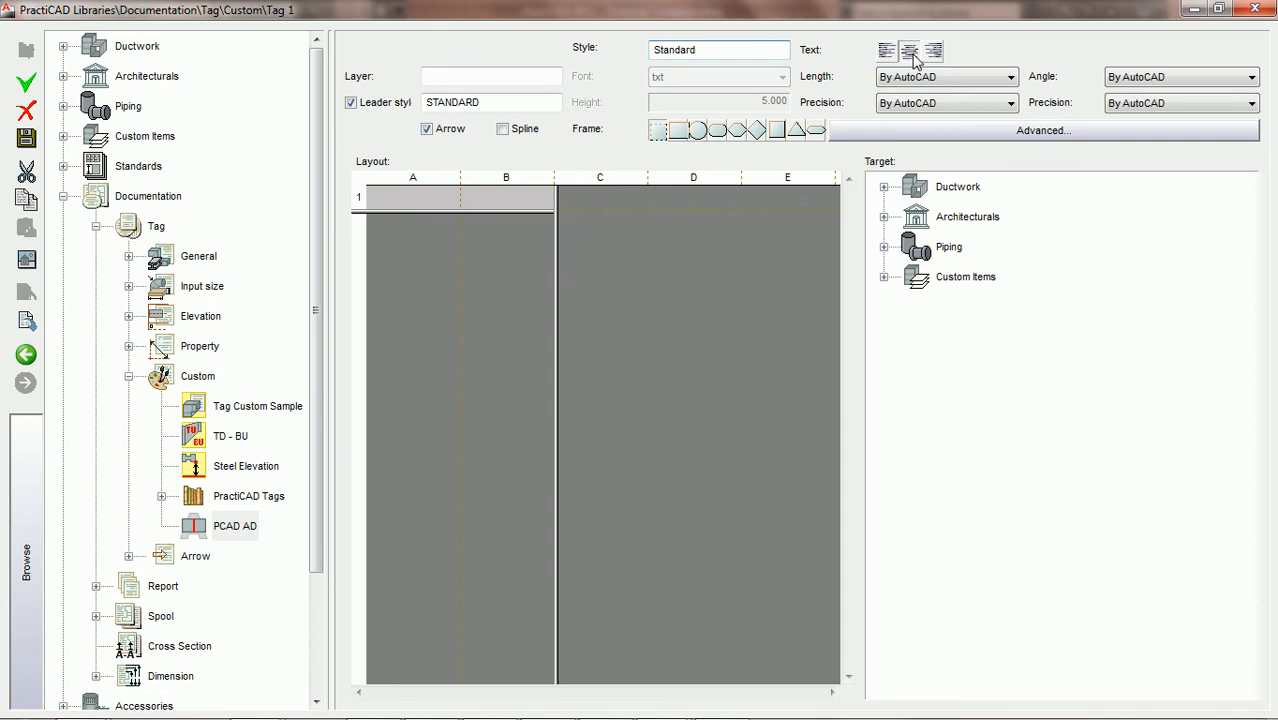
left_click(351, 103)
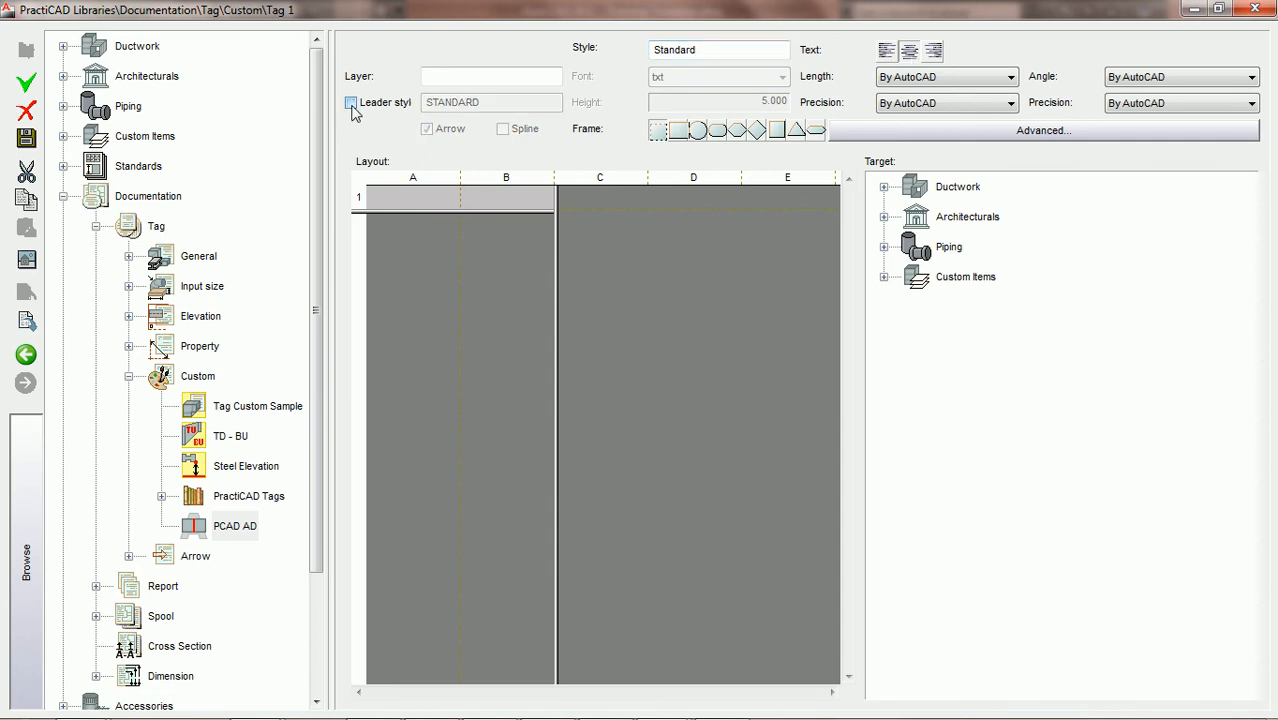
Reduce the tag layout to a single cell and paste the formula Width In+"x"+Depth In+"AD" into its field
left_click_drag(556, 205, 286, 287)
double_click(408, 203)
left_click(1048, 318)
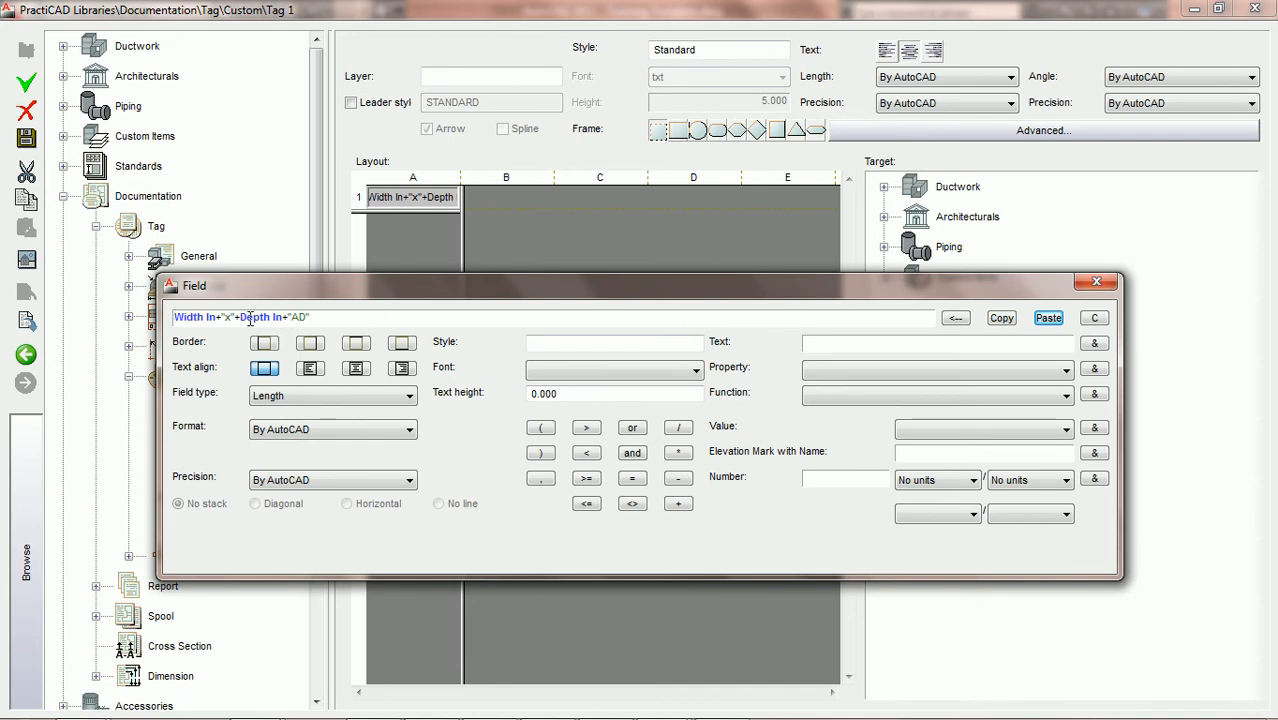
Format the tag field as Fractional with 0 1/2 precision and centre alignment, and close the library
left_click(403, 429)
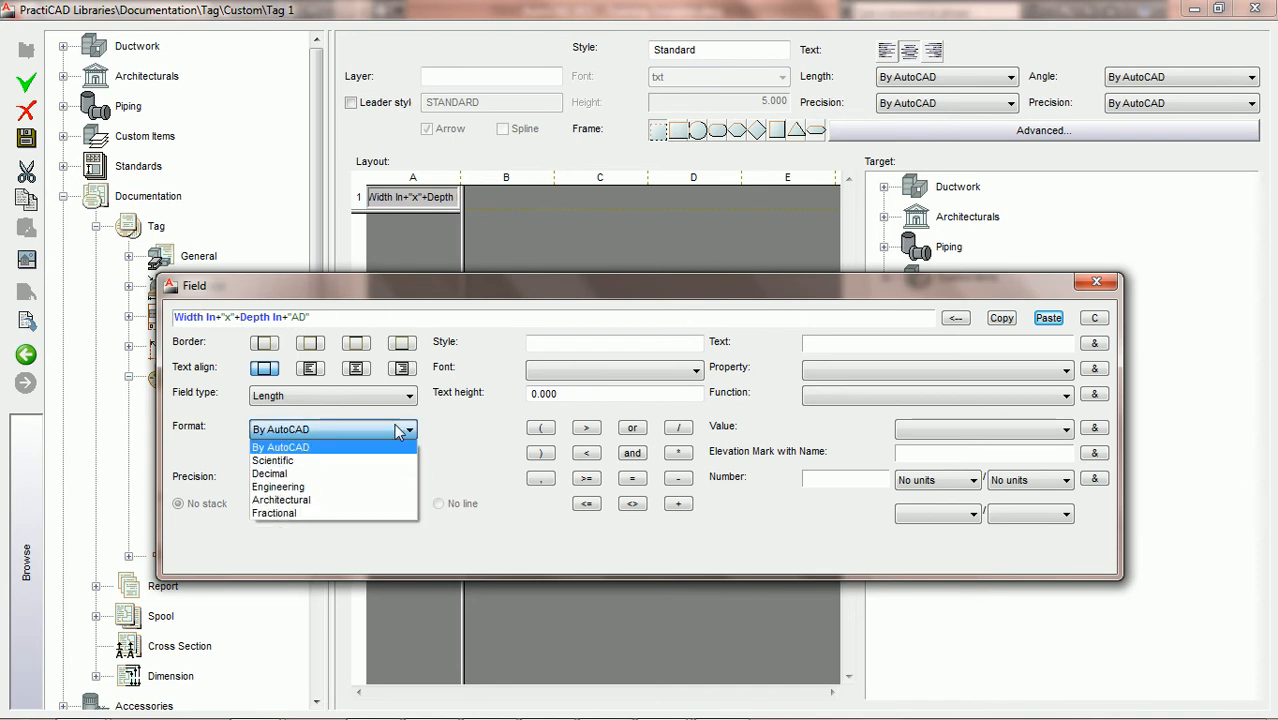
left_click(357, 513)
left_click(369, 479)
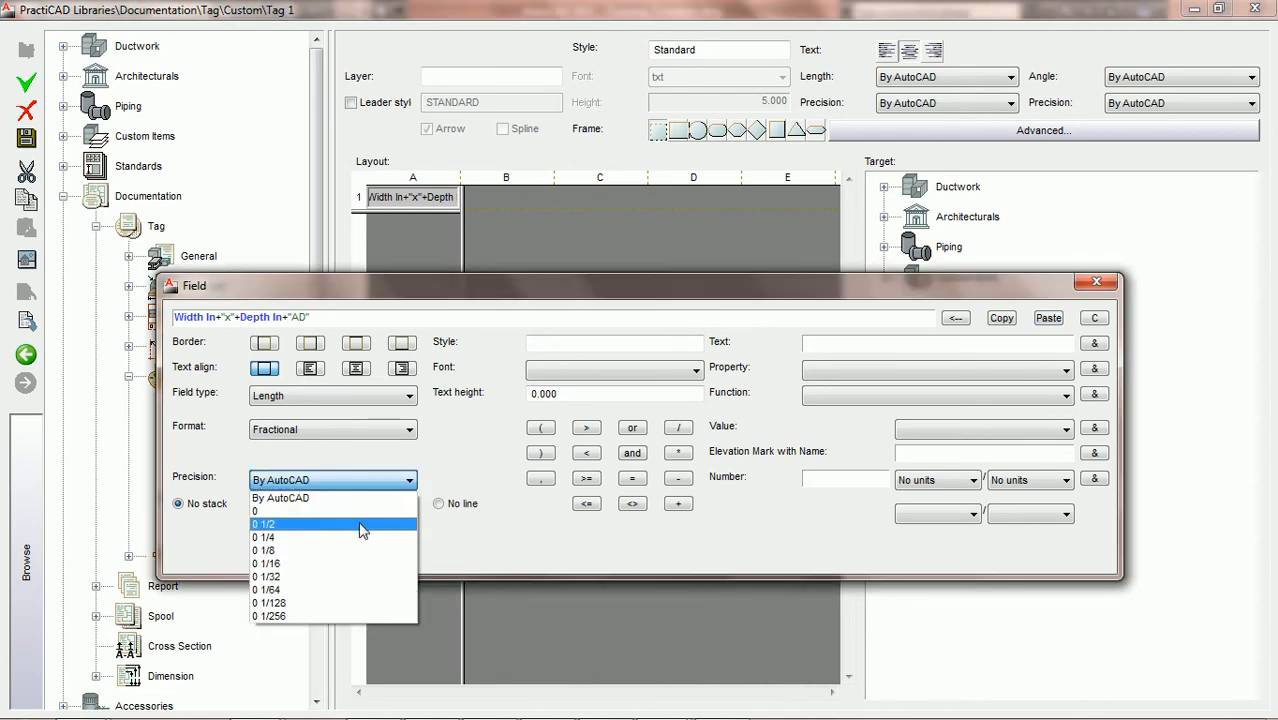
left_click(370, 520)
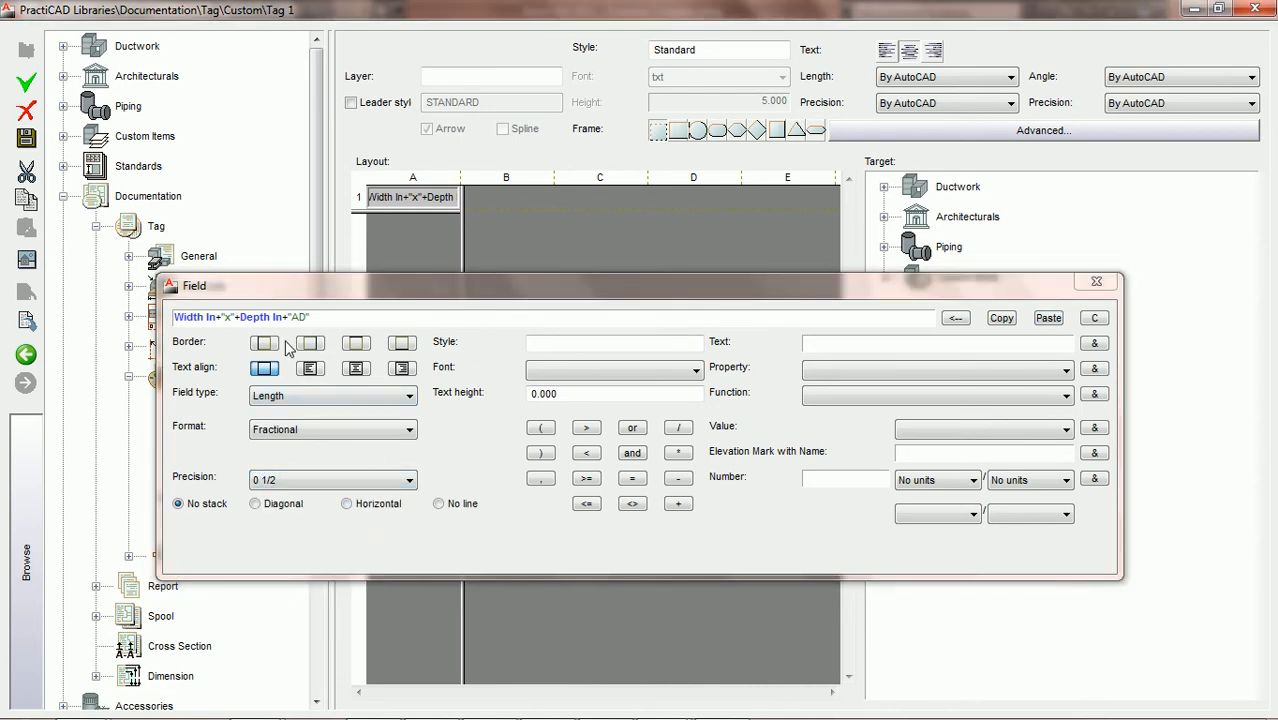
left_click(357, 369)
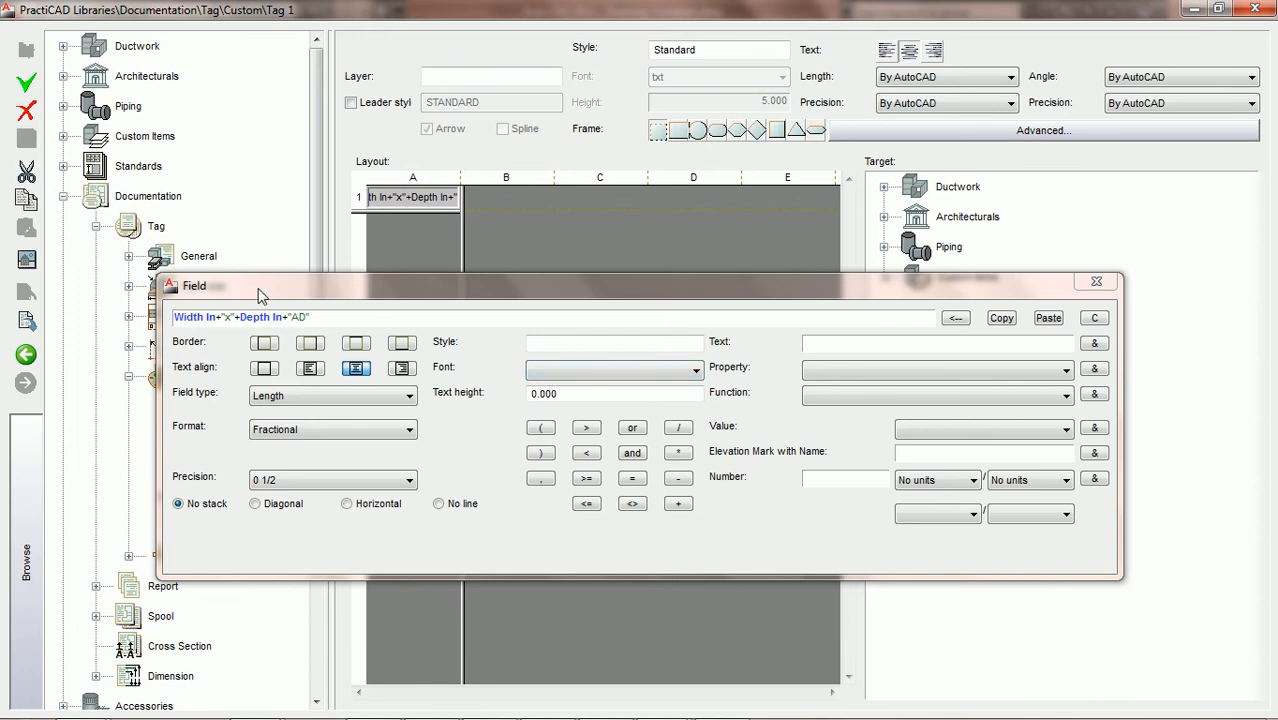
left_click_drag(258, 282, 461, 286)
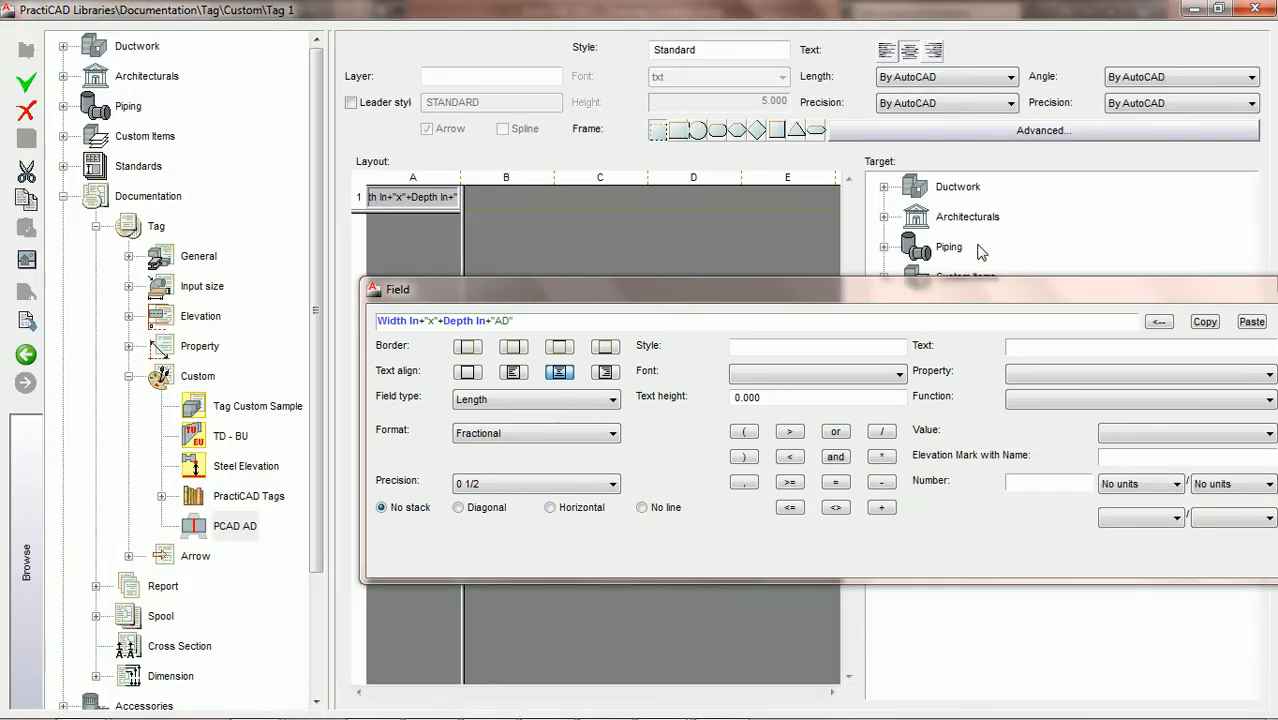
left_click(1256, 9)
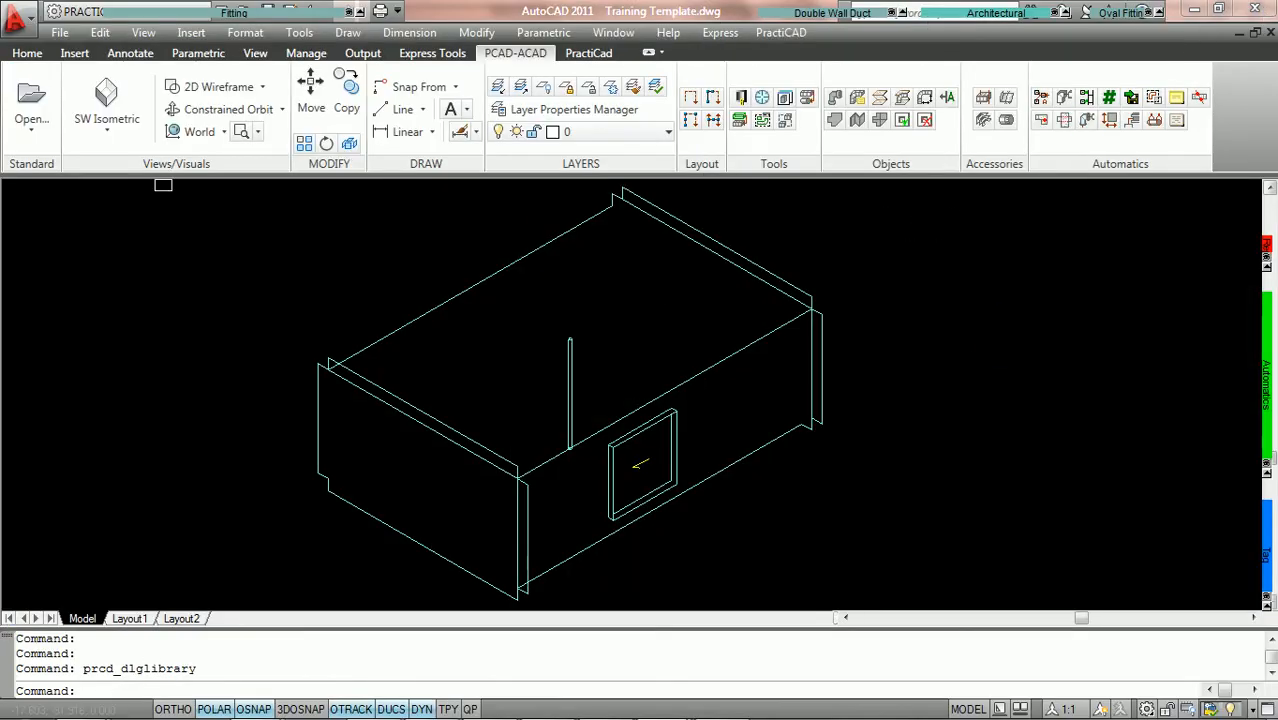
Tag the access door with the PCAD AD tag in the Top view, placing it unrotated just below the door
left_click(106, 124)
left_click(112, 164)
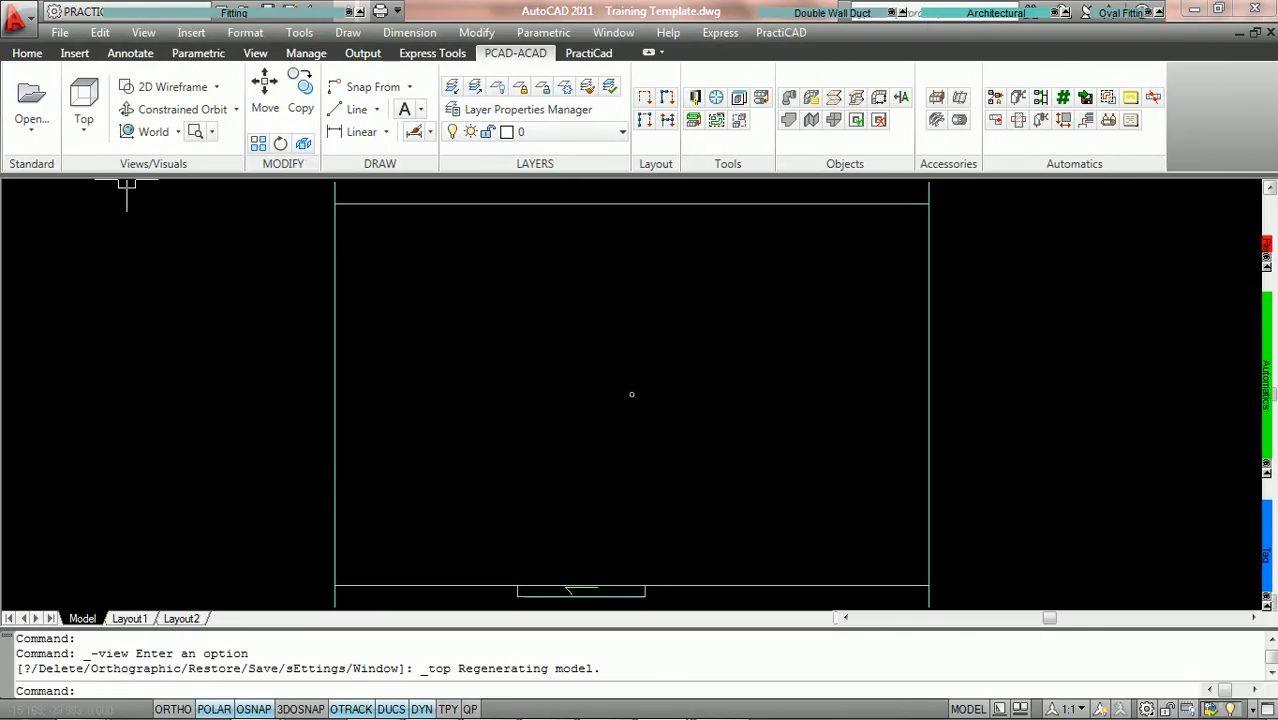
mouse_move(1267, 558)
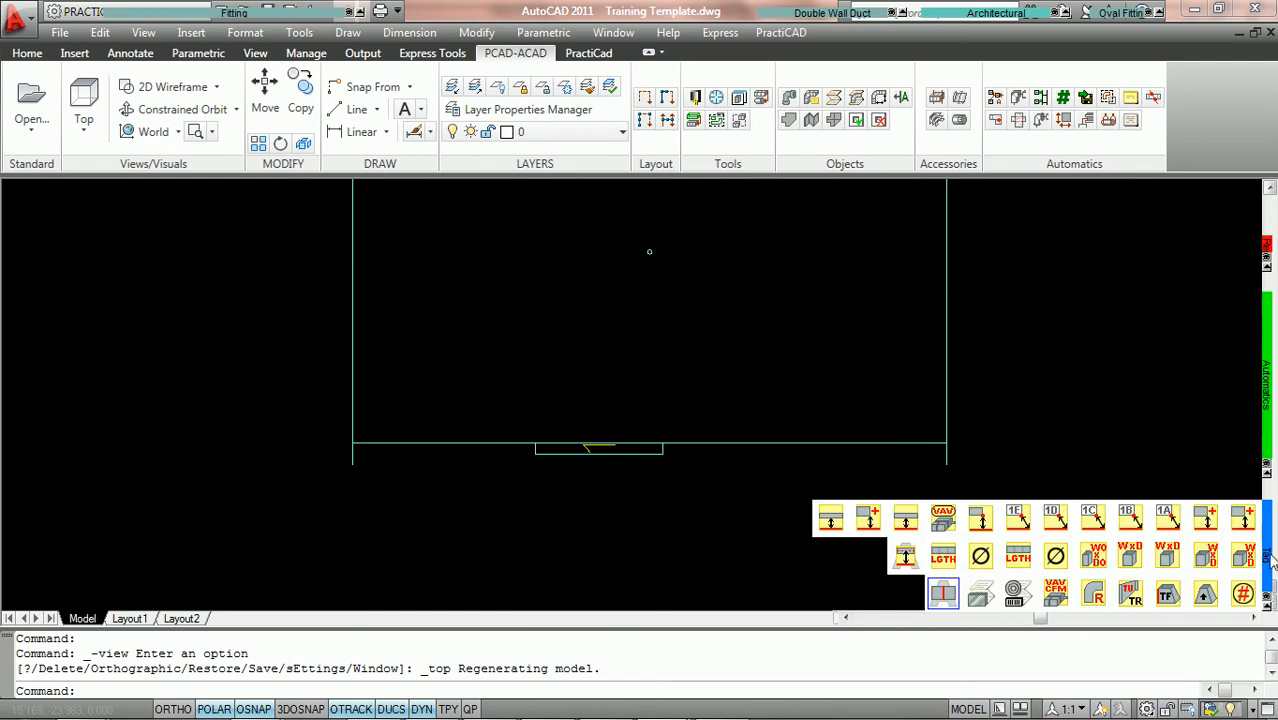
left_click(944, 594)
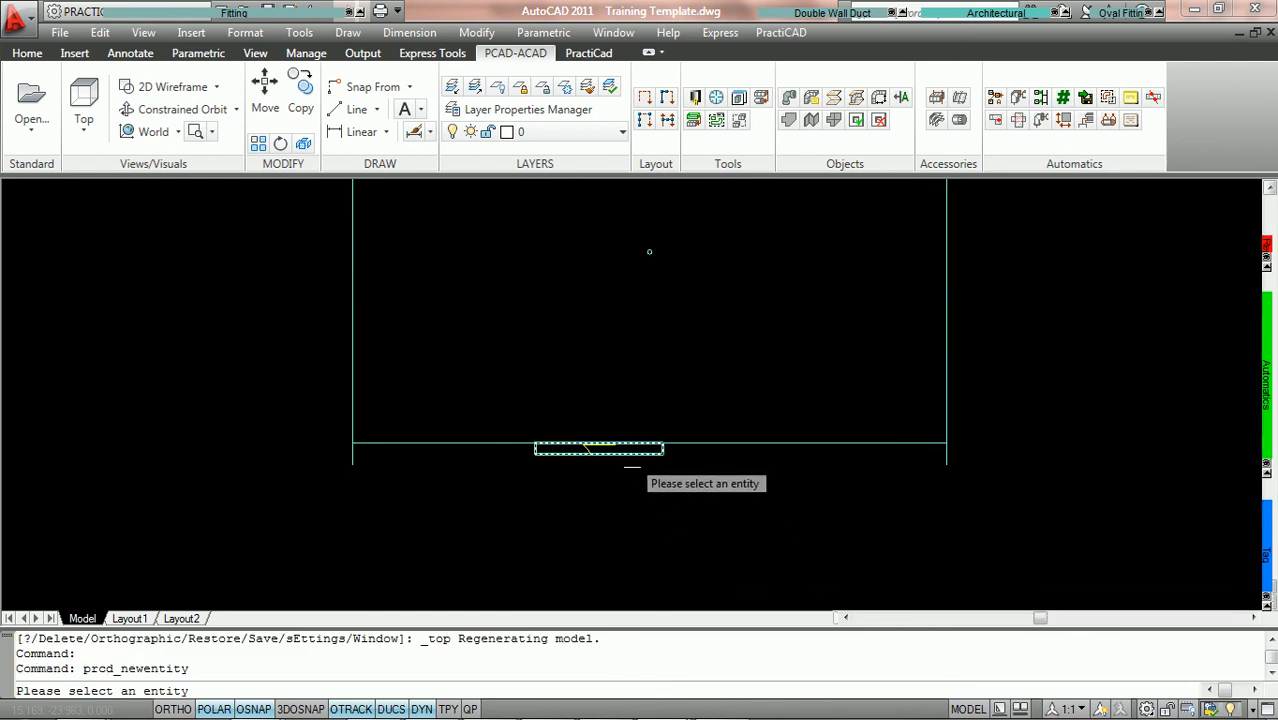
left_click(630, 448)
left_click(489, 483)
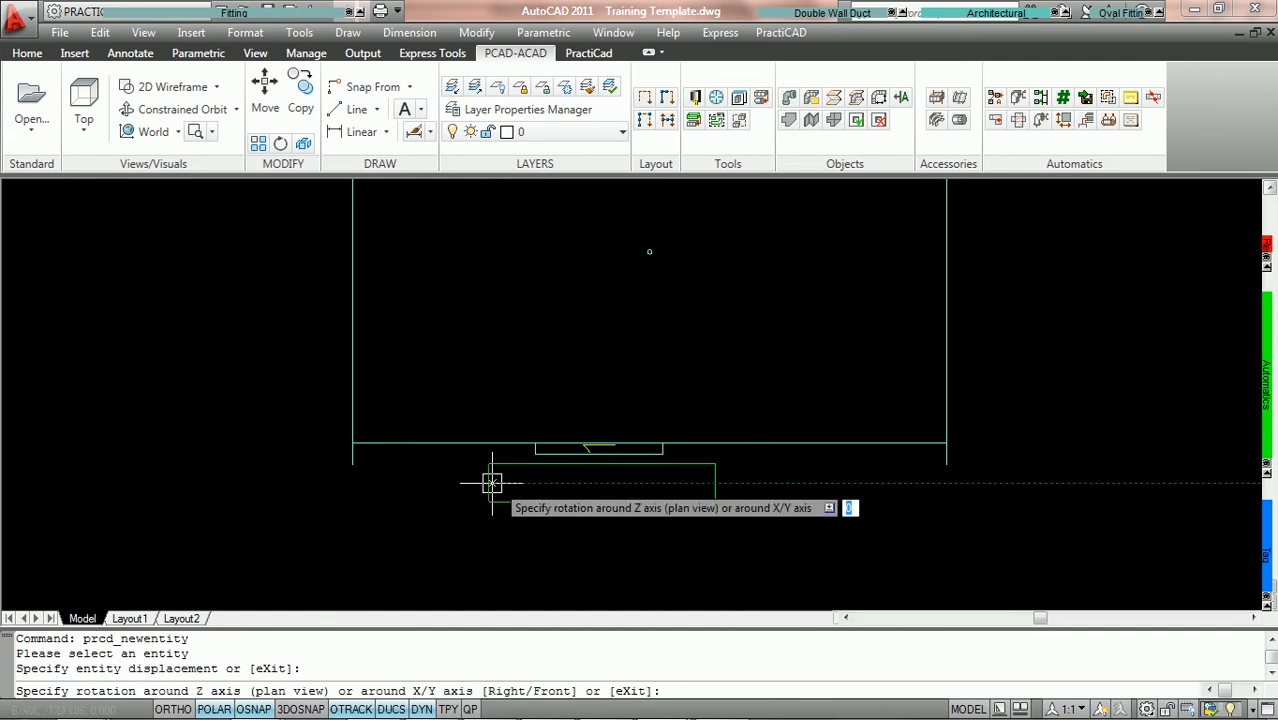
left_click(508, 483)
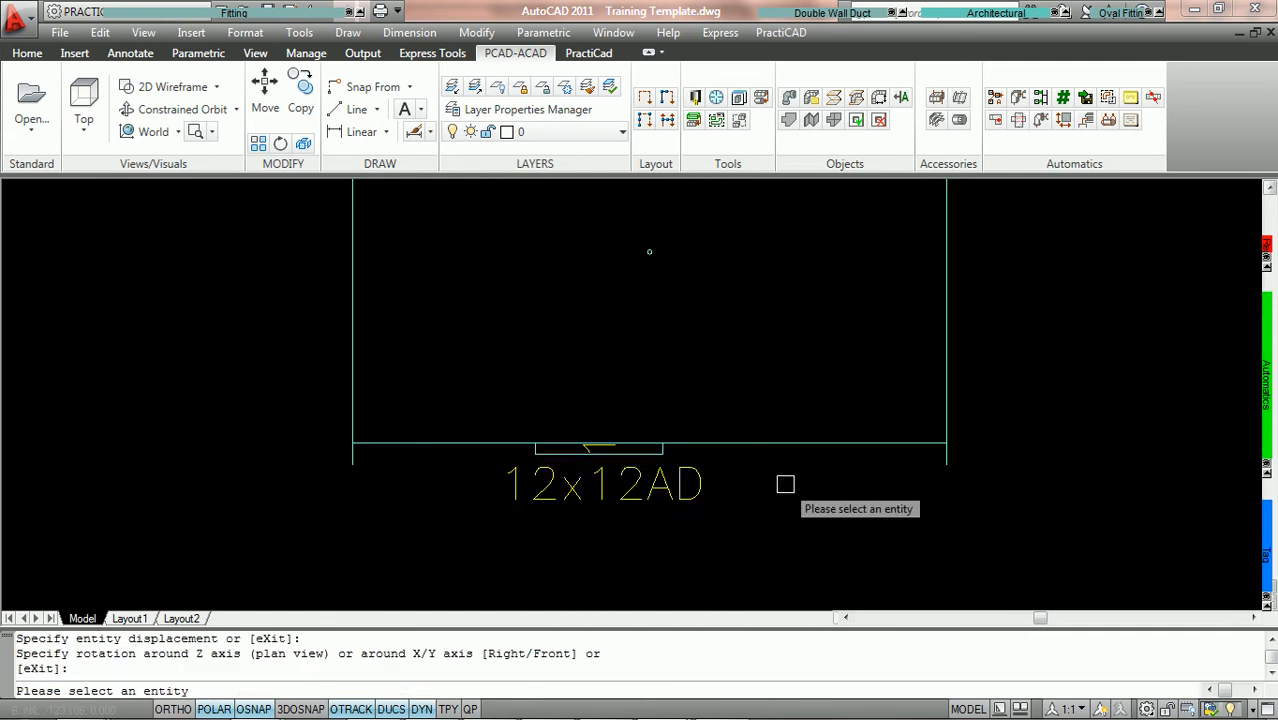
scroll(780, 486, "down", 2)
scroll(732, 364, "up", 2)
middle_click_drag(765, 357, 738, 377)
middle_click(738, 377)
middle_click(738, 377)
scroll(736, 382, "down", 2)
scroll(738, 382, "up", 2)
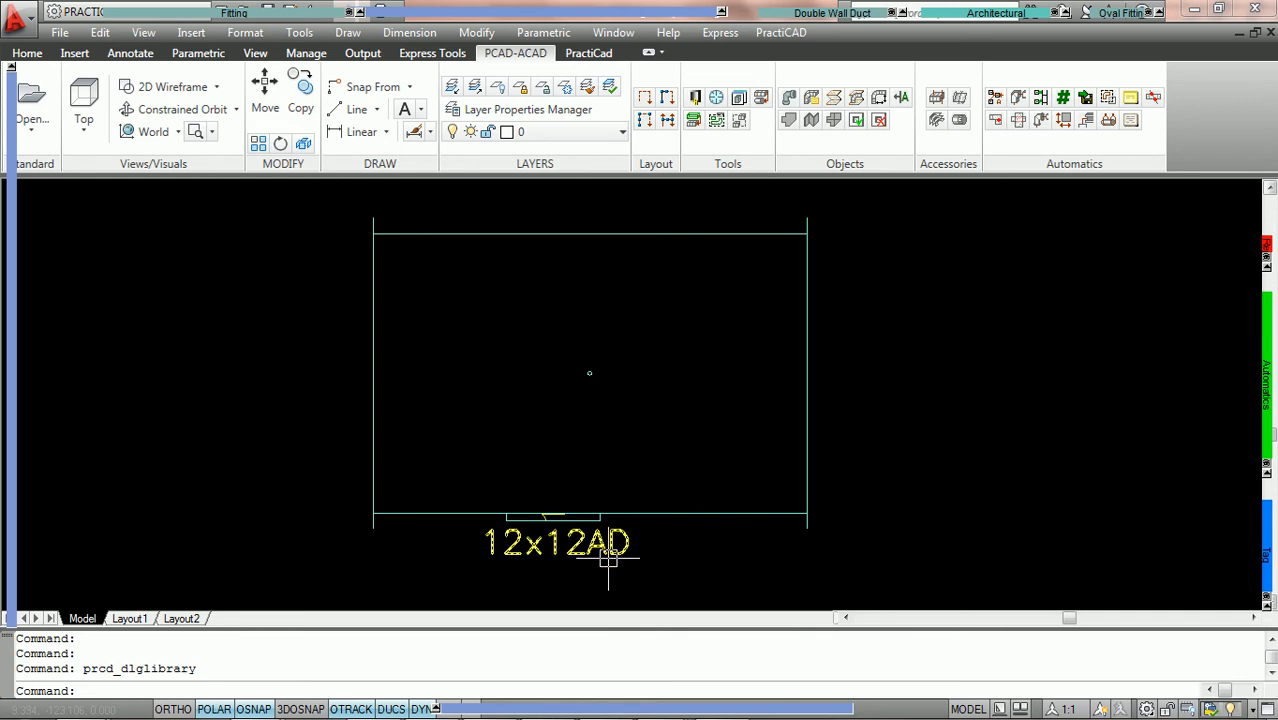
Open the PractiCAD library at full size and go to the Tagging category under Automatics
mouse_move(608, 560)
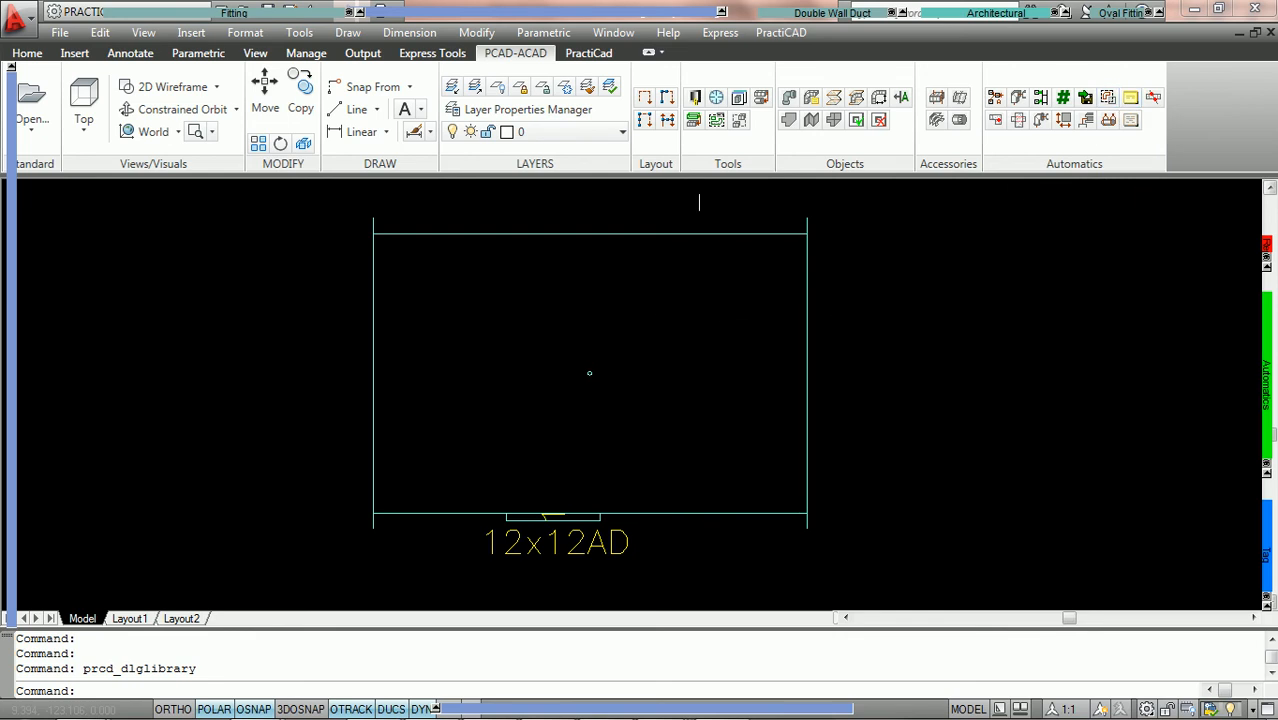
left_click(695, 98)
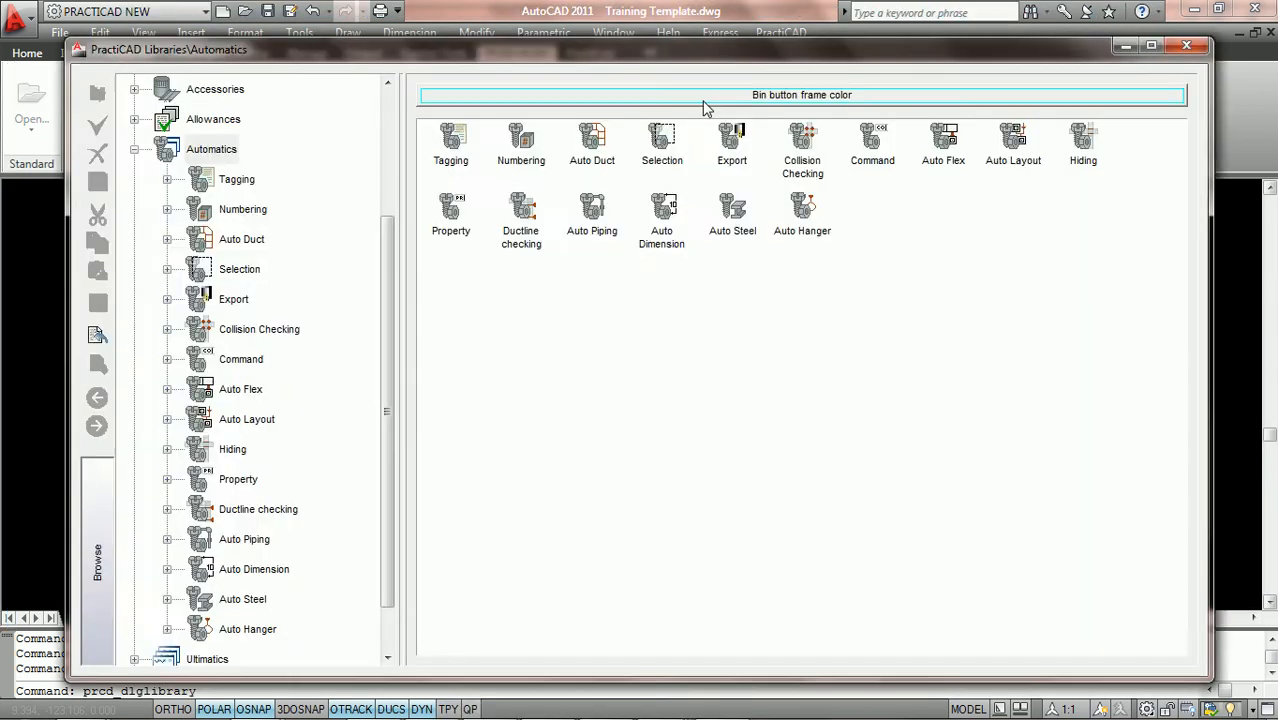
left_click(1151, 47)
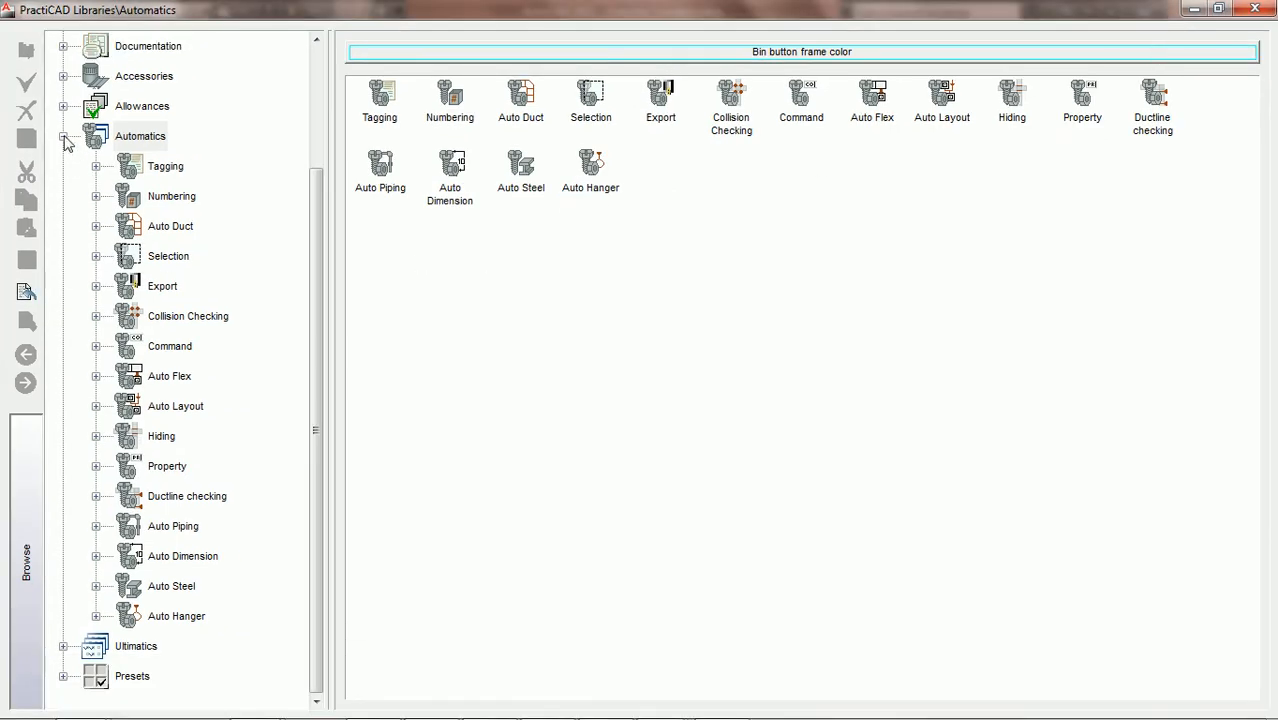
left_click(63, 137)
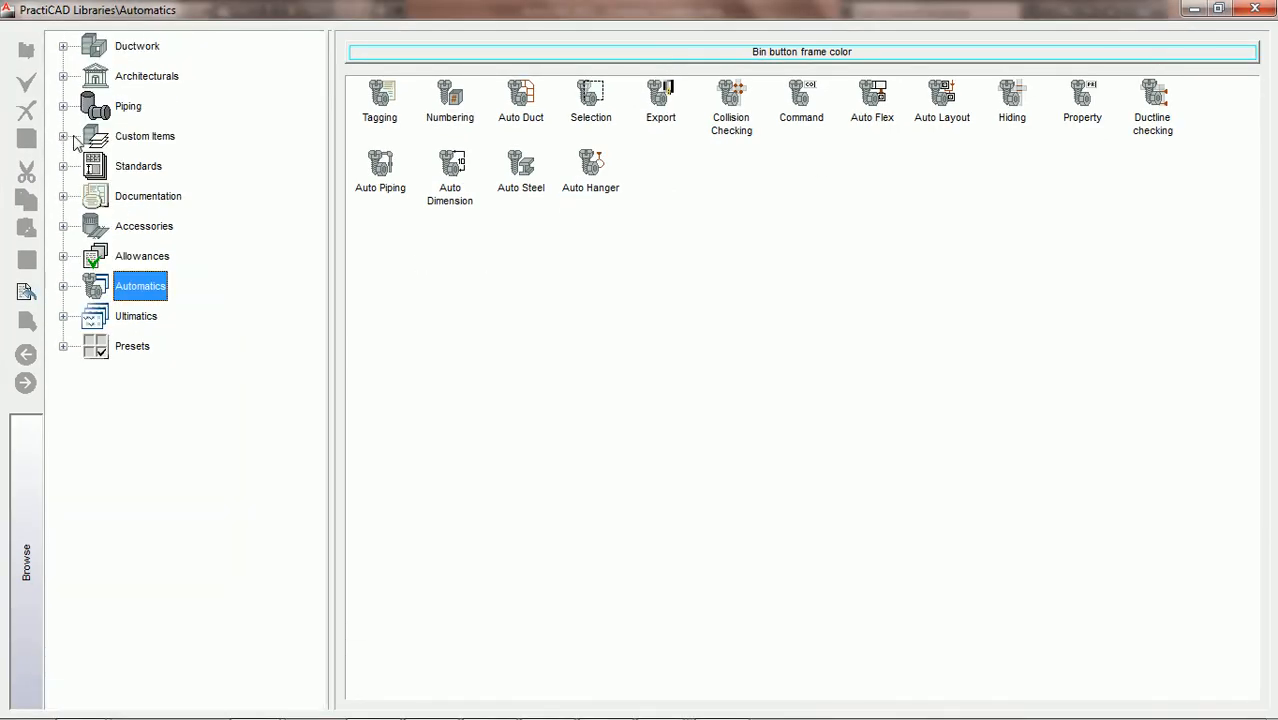
left_click(63, 286)
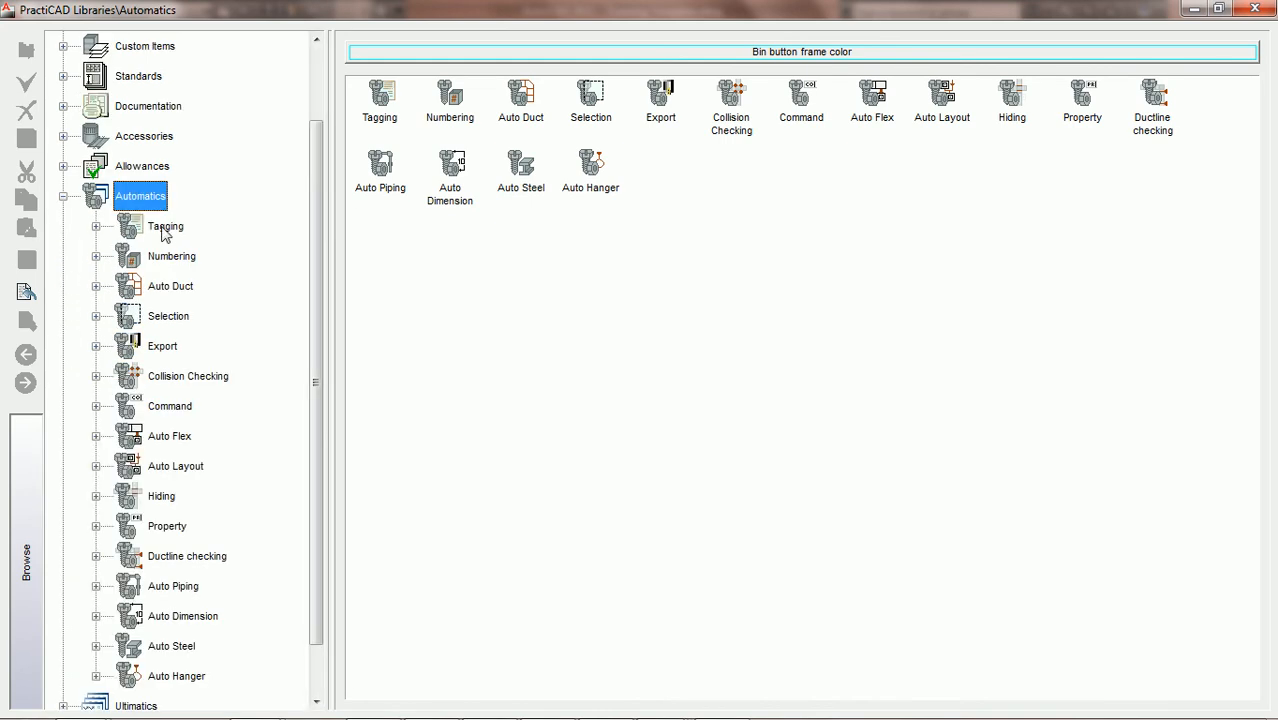
left_click(166, 228)
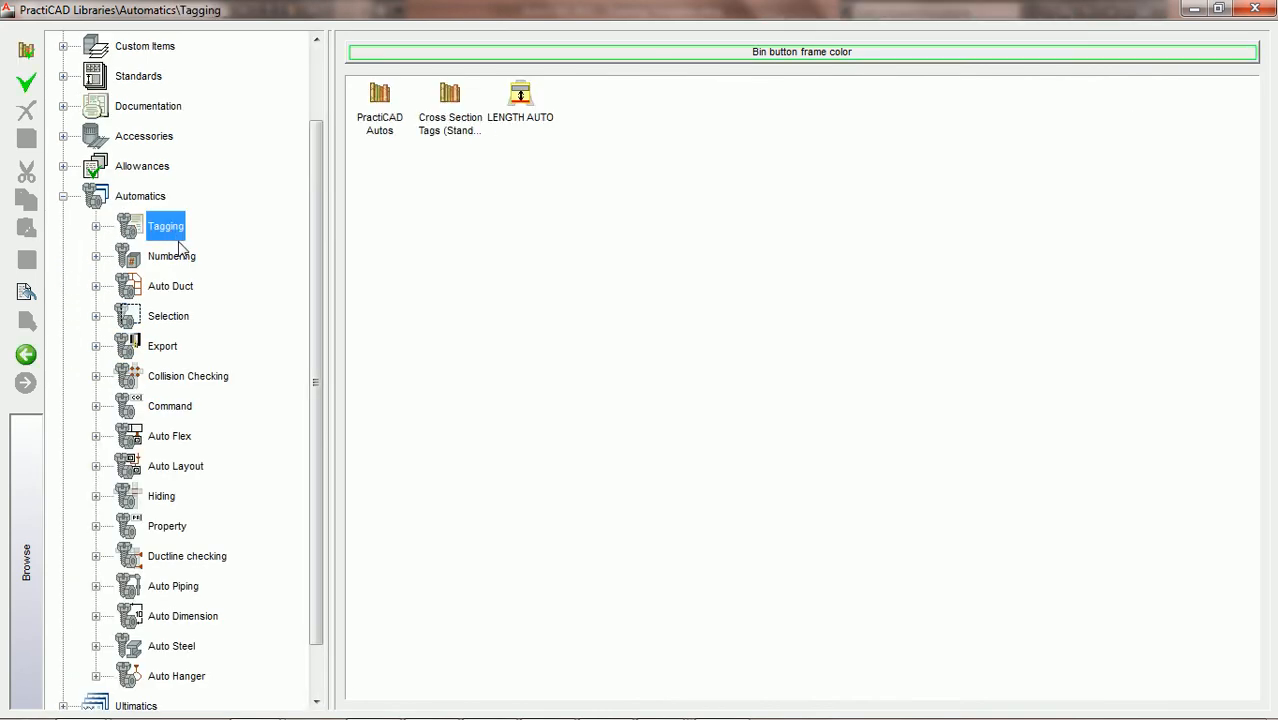
Add a new tagging automatic with the auto_check_ductline.bmp icon and name it PCAD AD AUTO
left_click(27, 86)
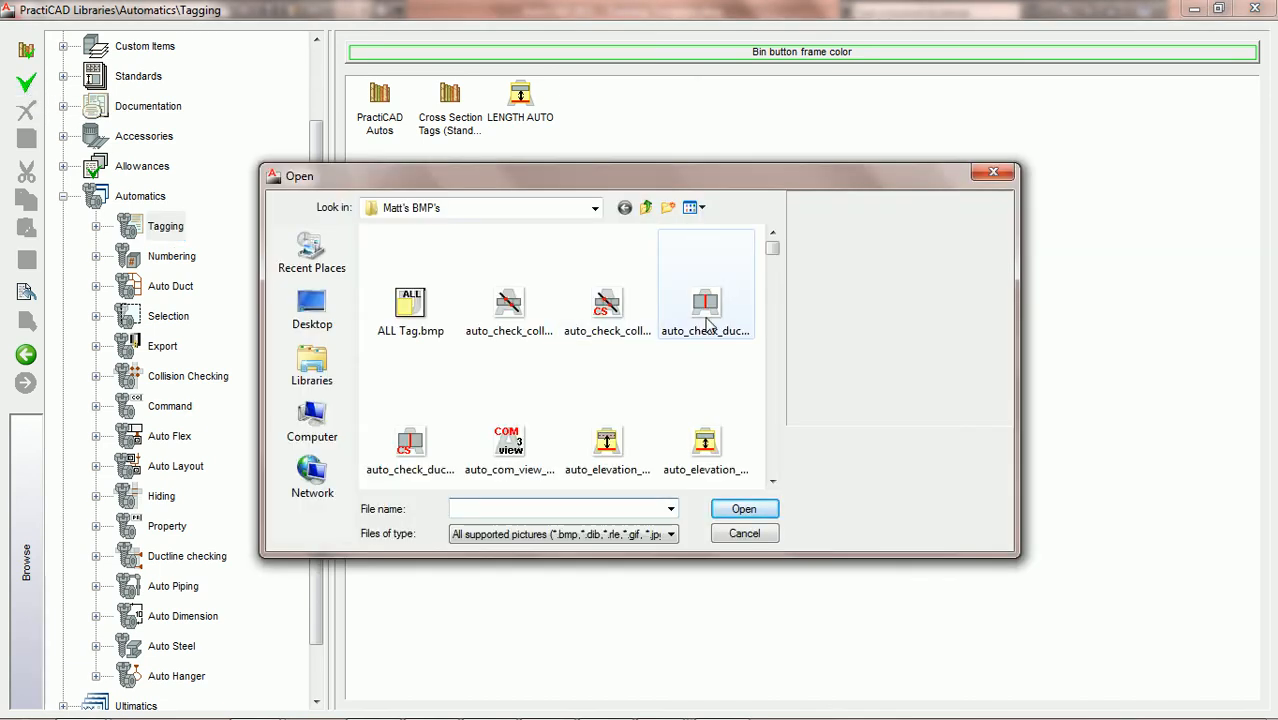
left_click(706, 318)
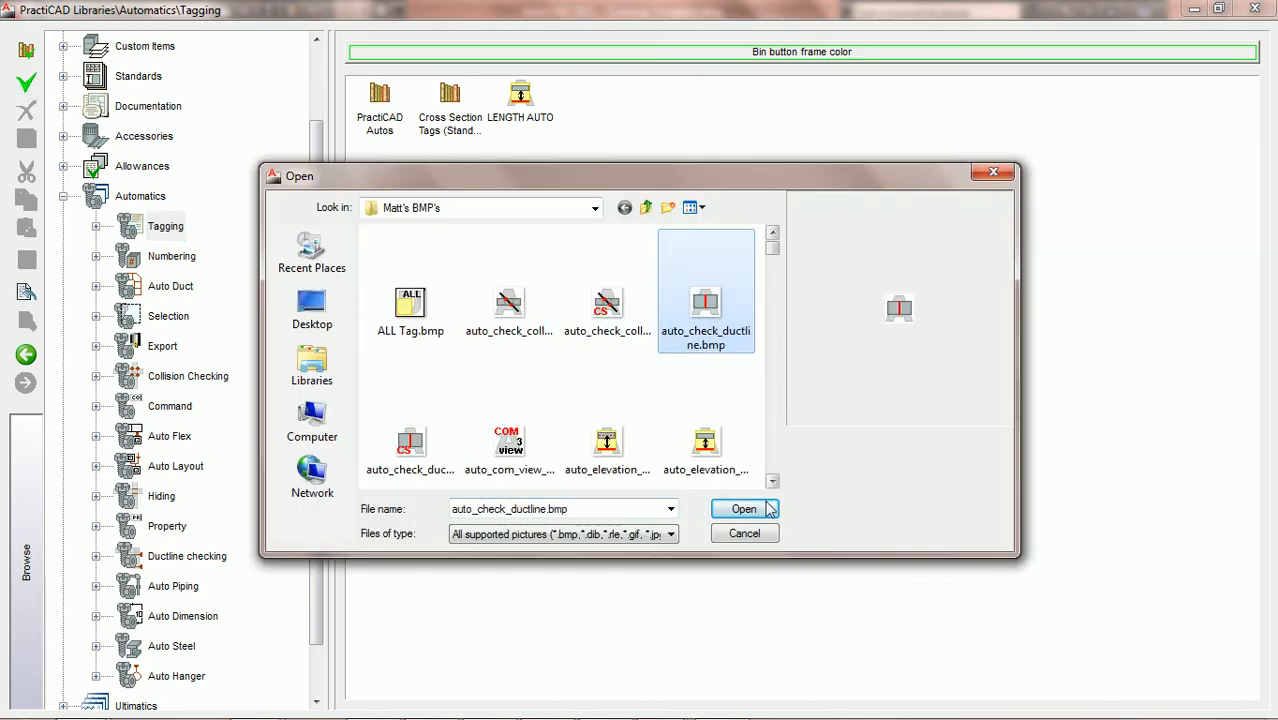
left_click(745, 510)
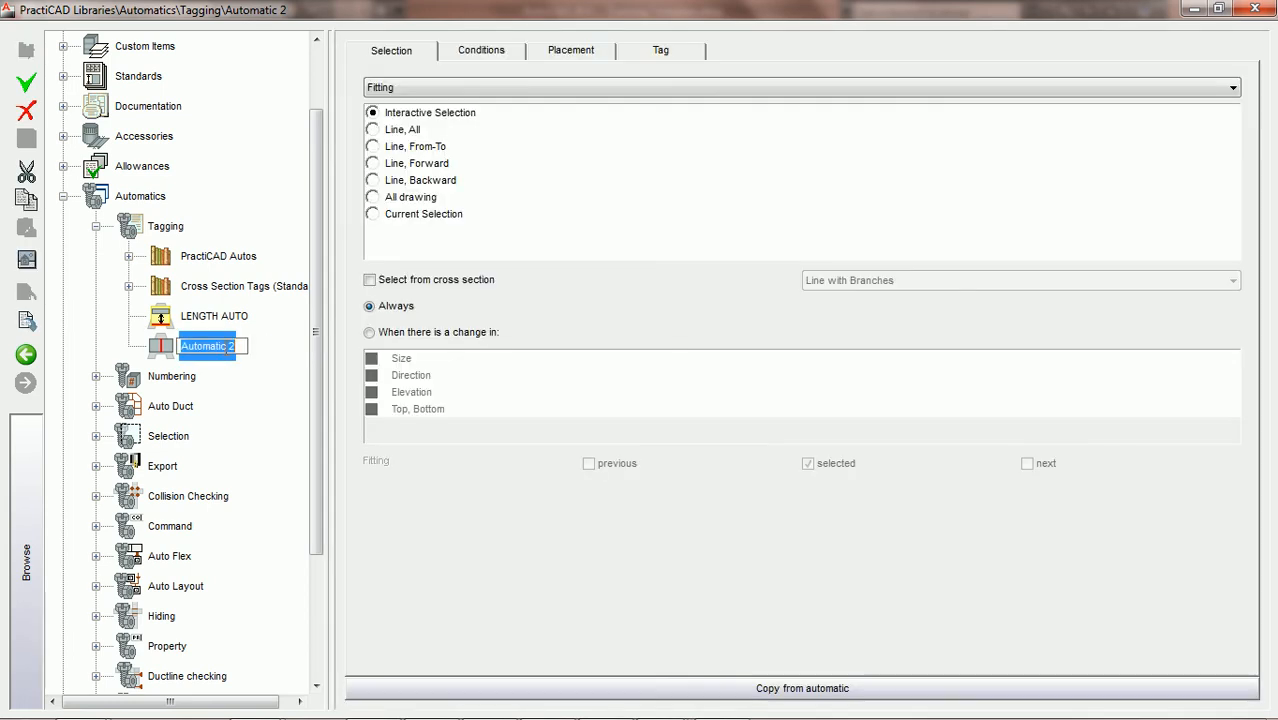
type("PCAD AD AUTO")
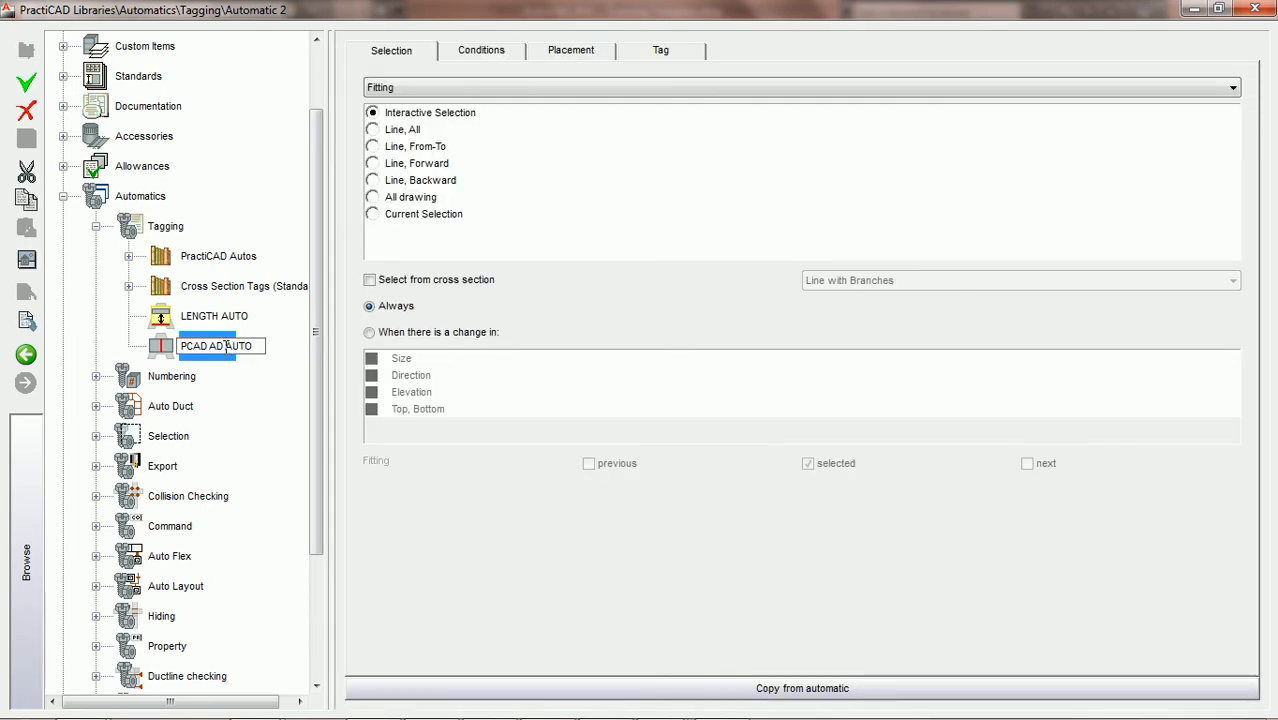
key("Return")
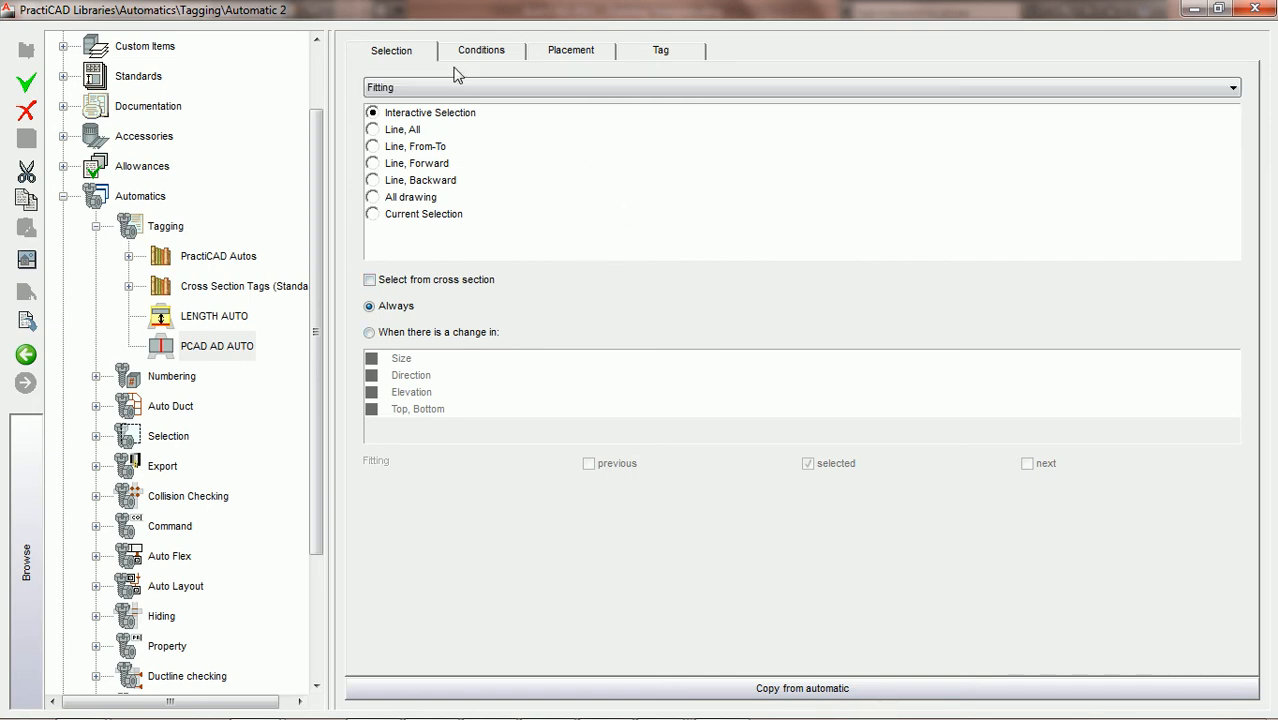
left_click(472, 60)
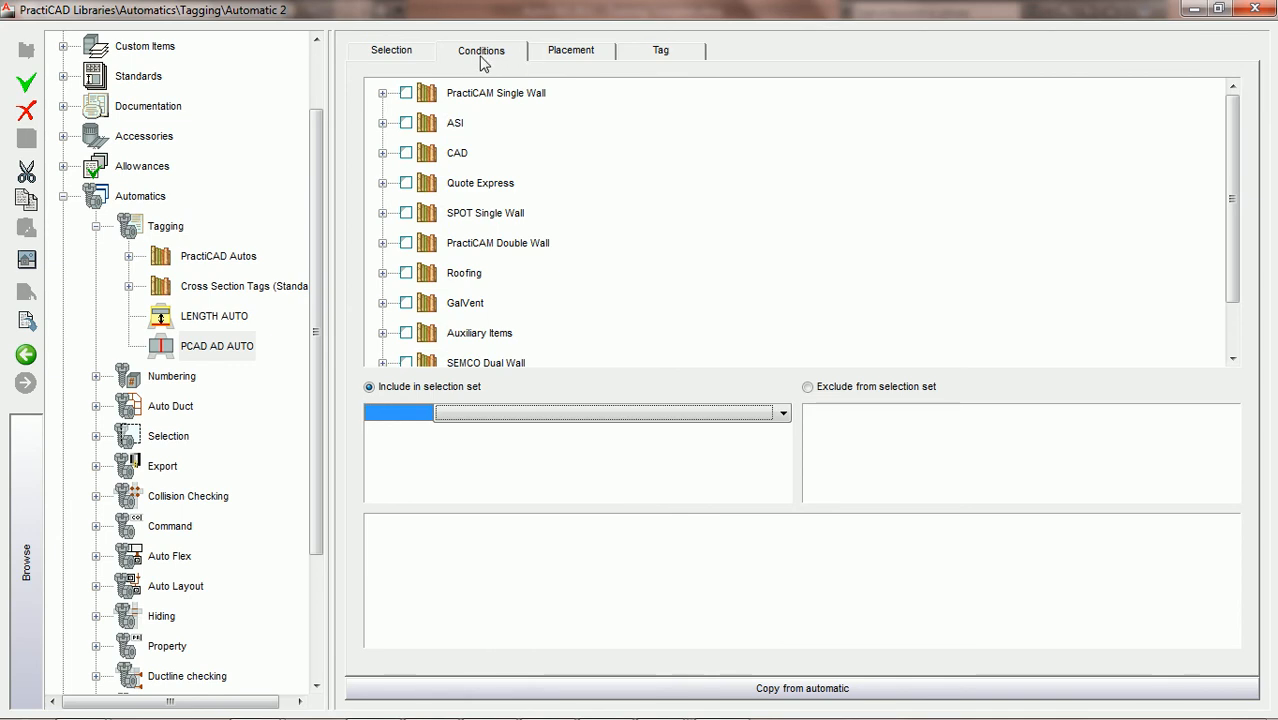
left_click(399, 56)
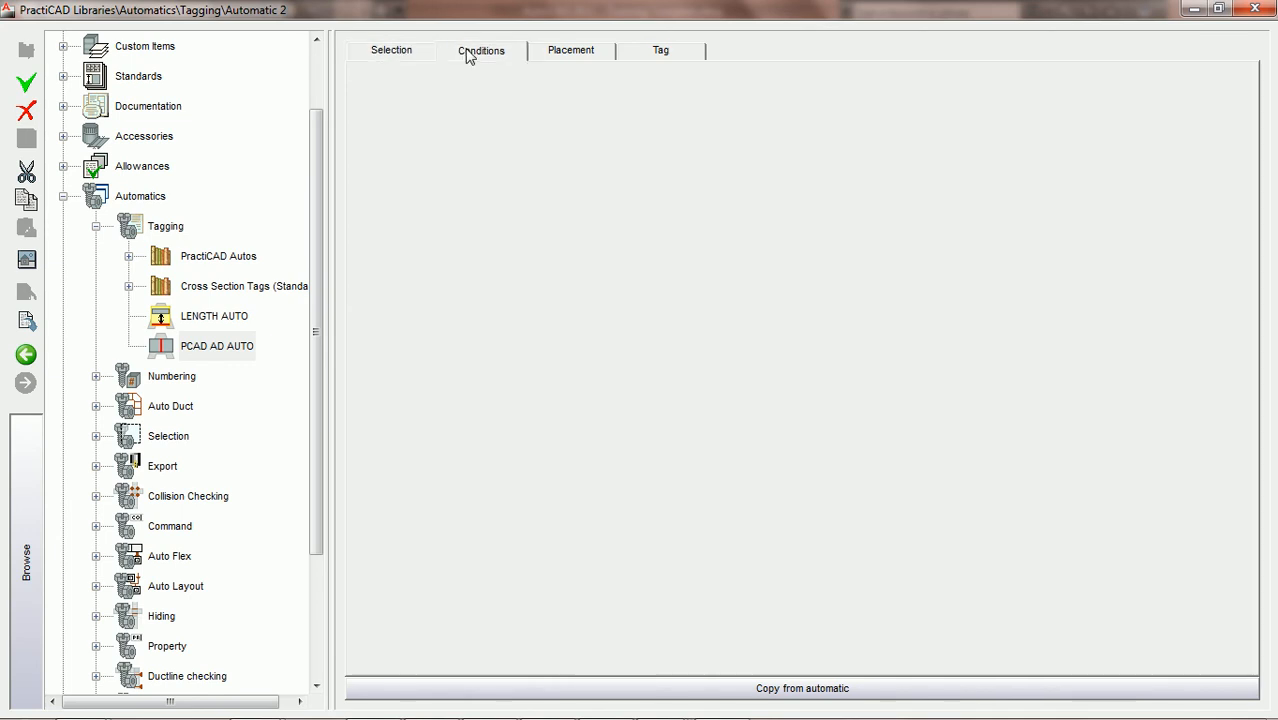
left_click(475, 56)
left_click(572, 56)
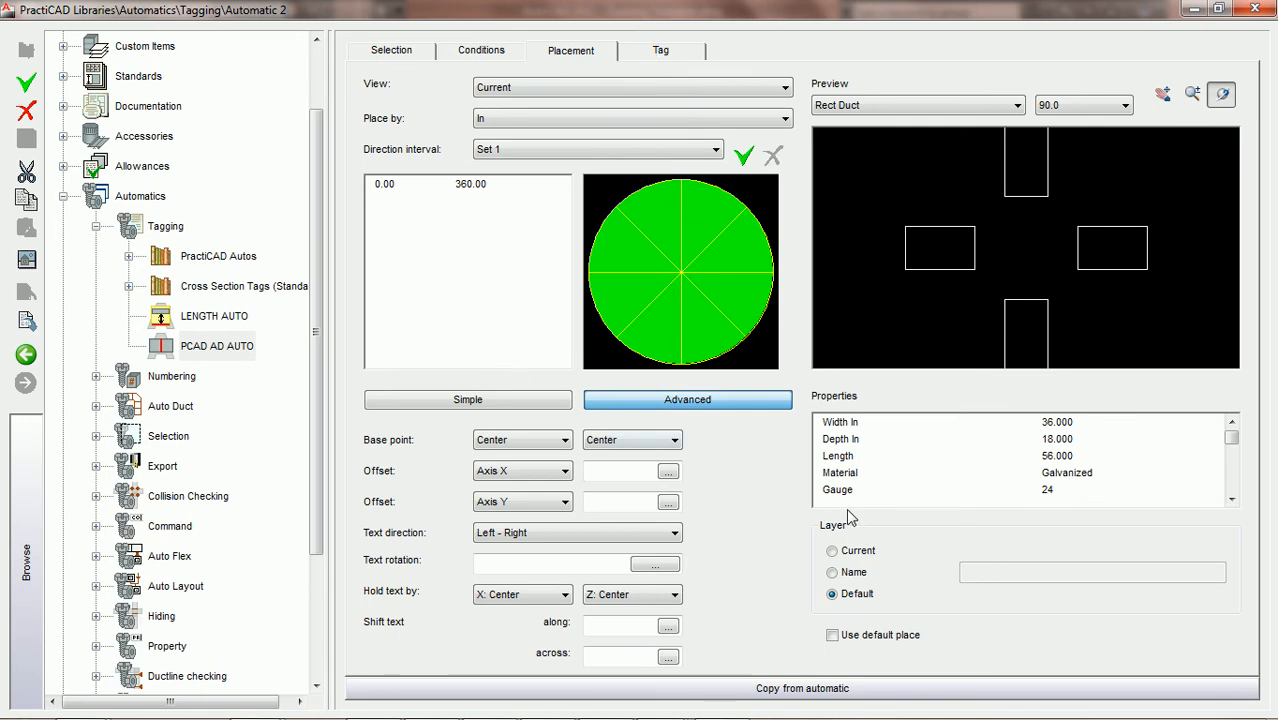
Copy the settings of the Access Door - CS automatic from PractiCAD Autos, Misc Autos, into PCAD AD AUTO
left_click(778, 686)
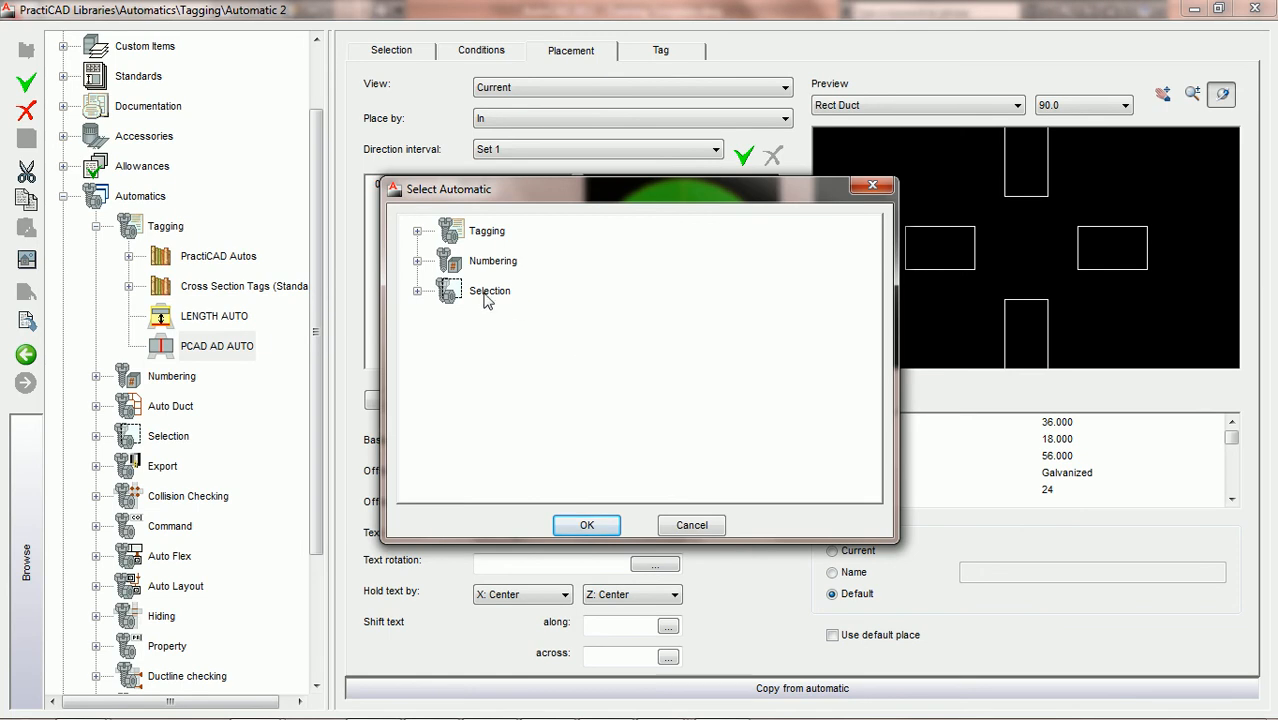
left_click(417, 232)
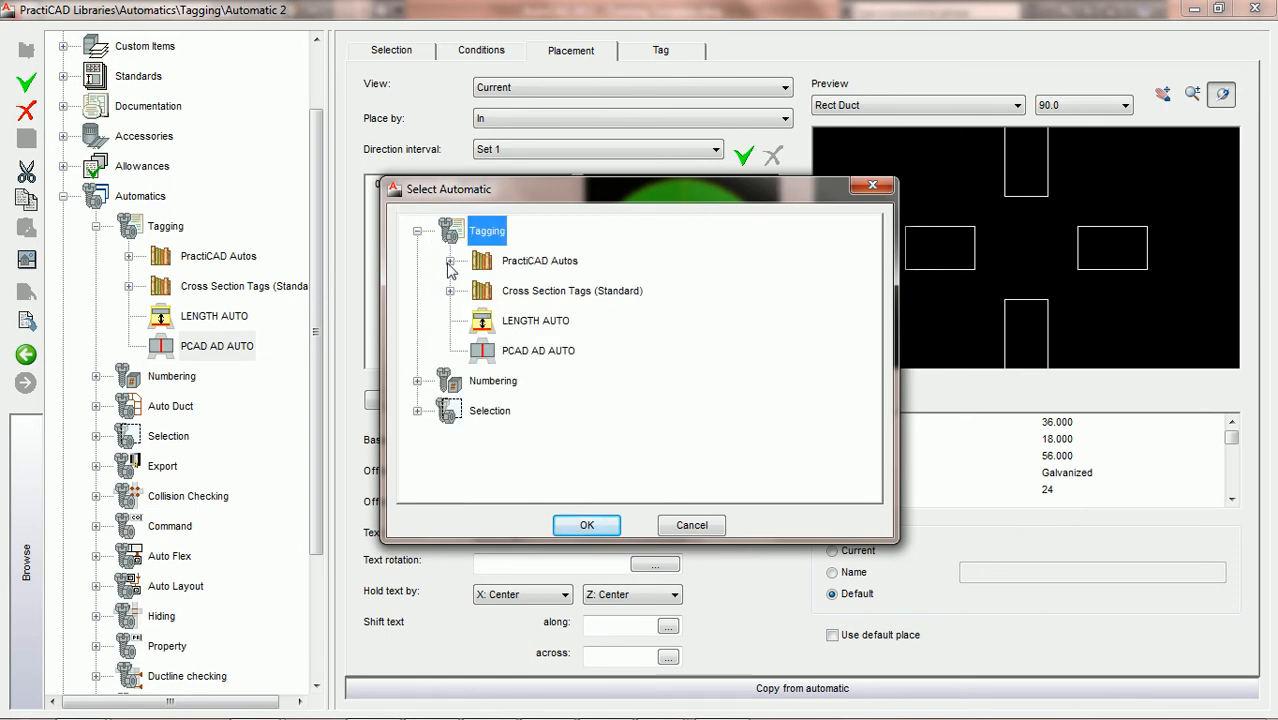
left_click(450, 261)
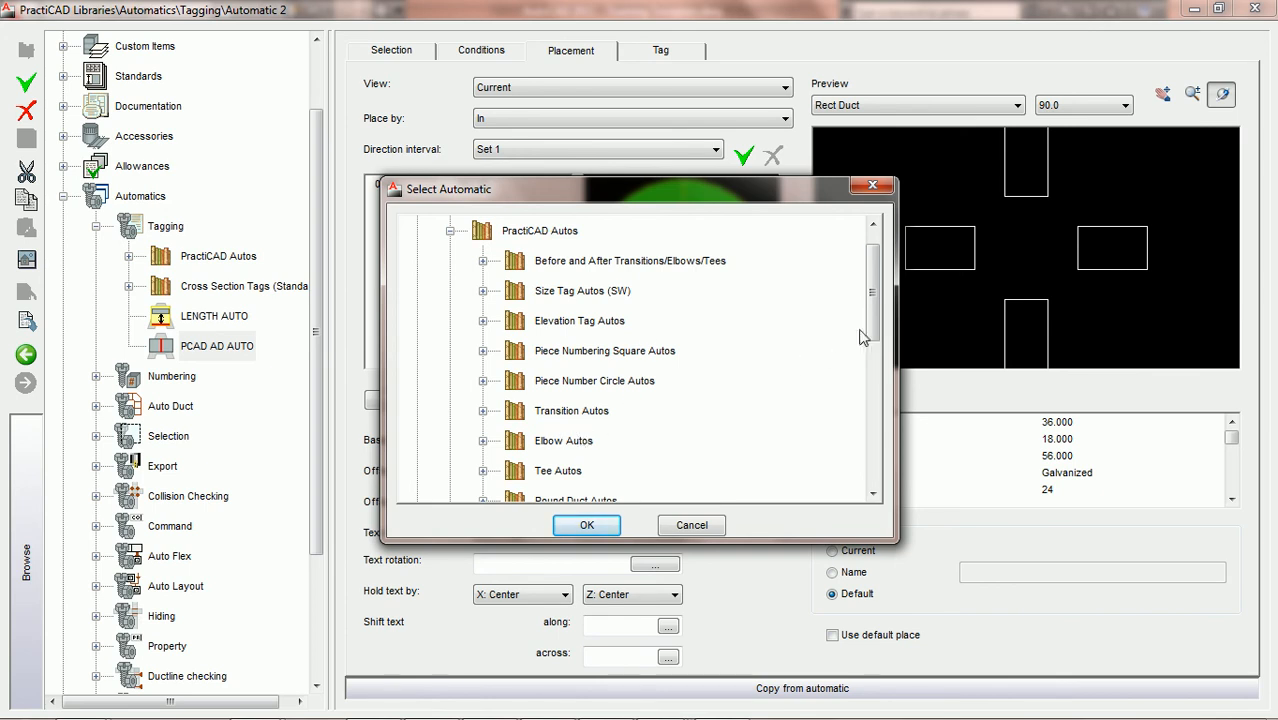
scroll(873, 330, "down", 2)
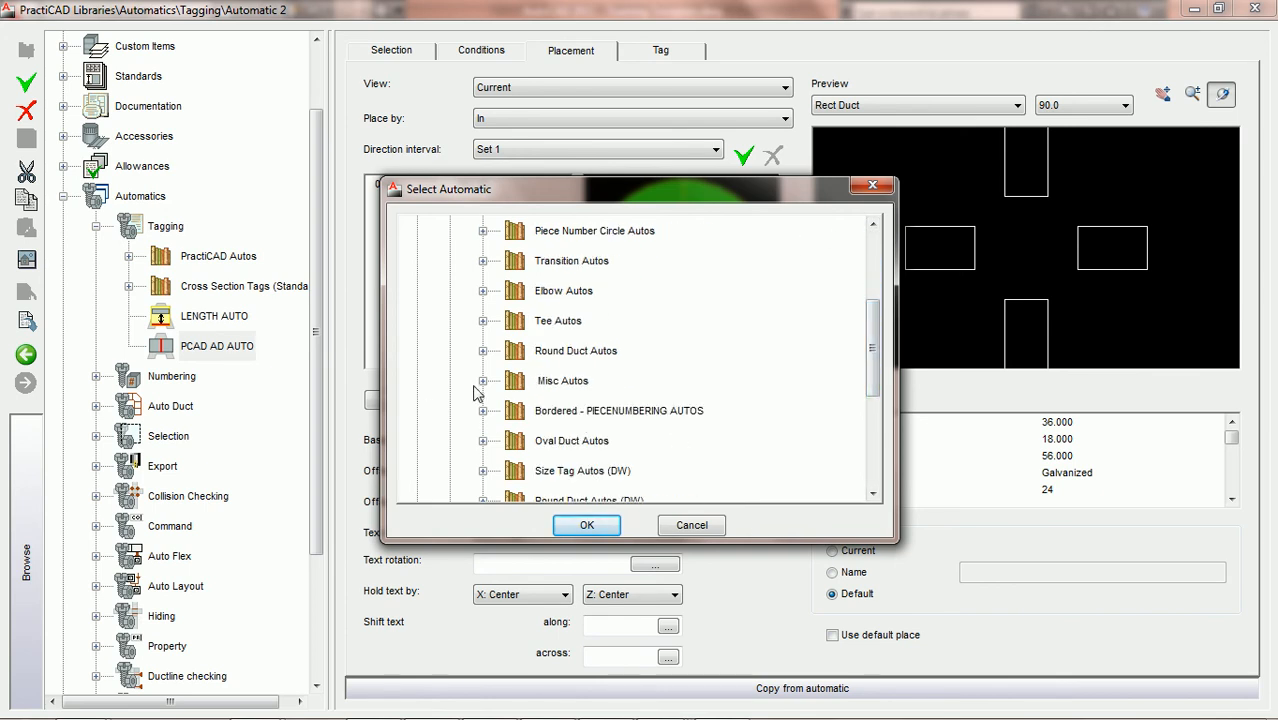
left_click(483, 383)
left_click_drag(871, 302, 868, 366)
scroll(866, 366, "up", 2)
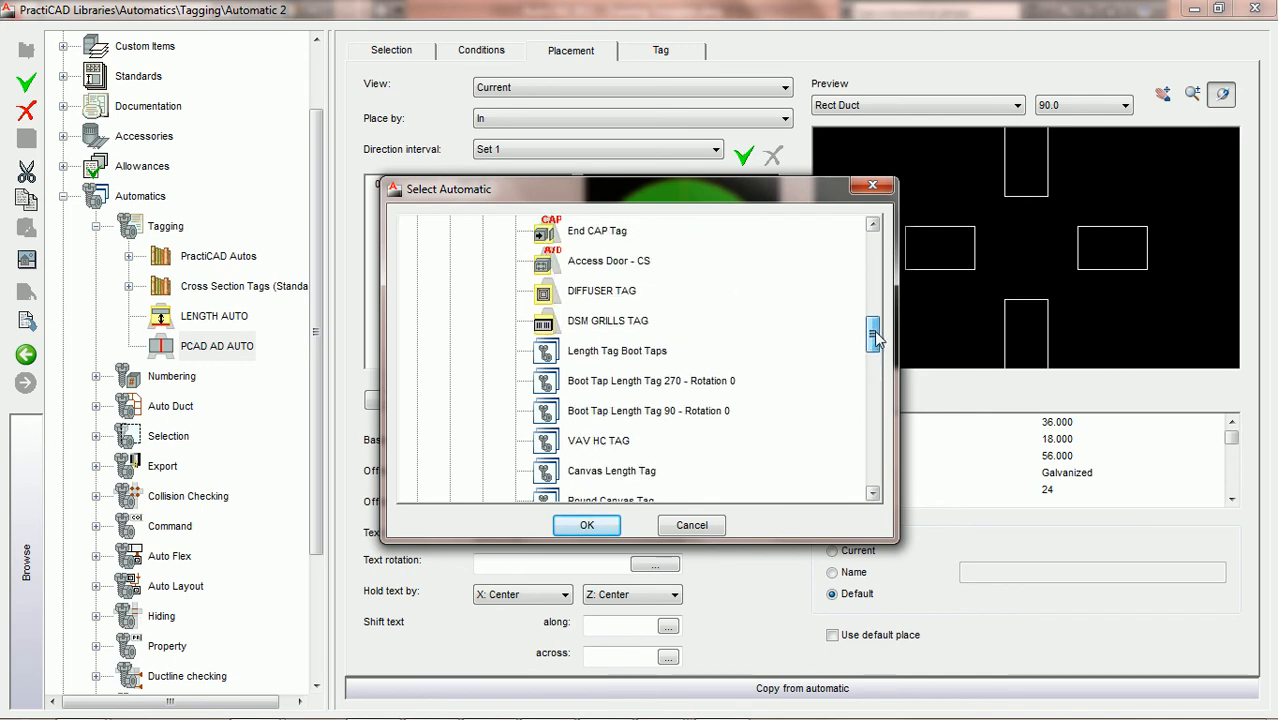
double_click(630, 264)
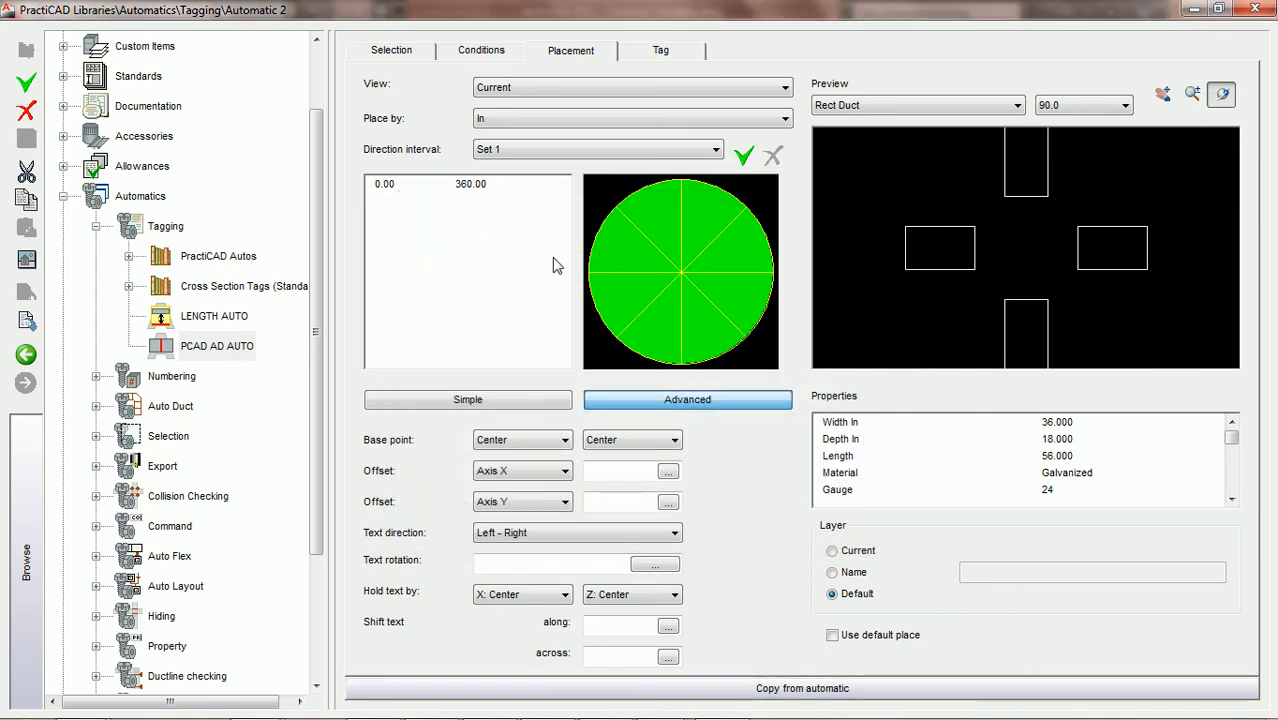
left_click(596, 266)
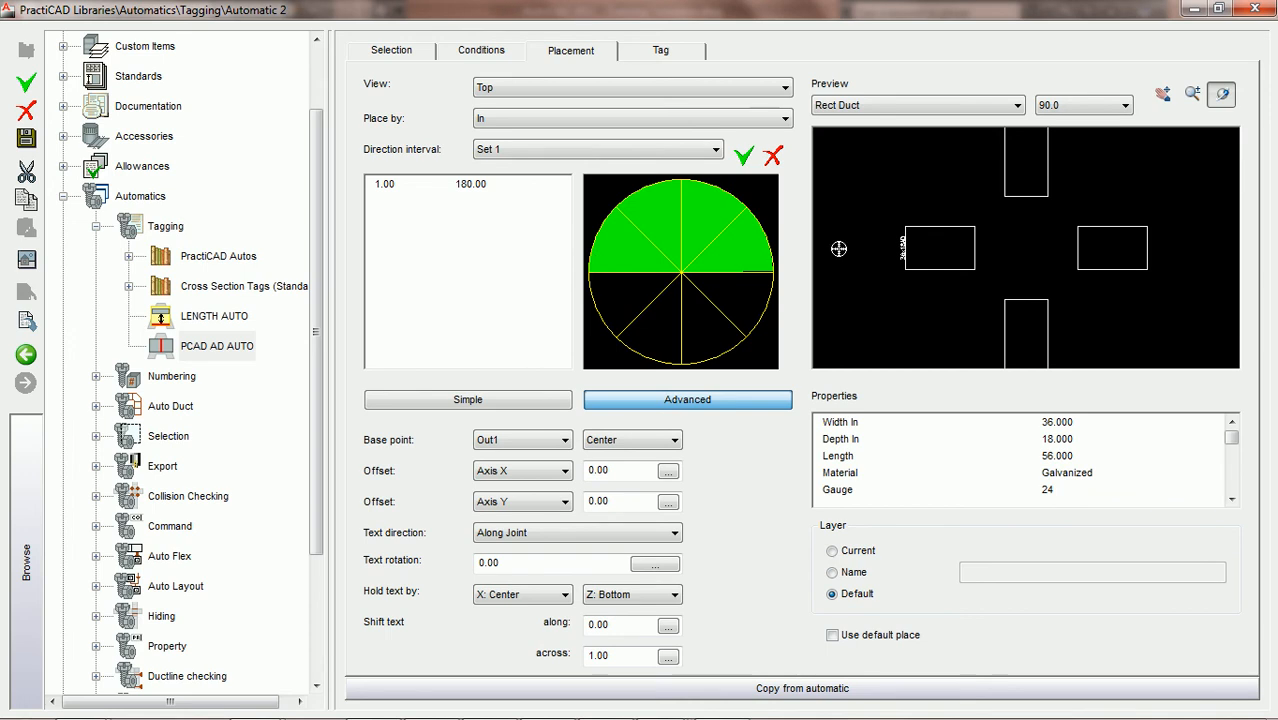
Show direction interval Set 2 and examine its tag placement up close in the preview
left_click(643, 152)
left_click(620, 171)
scroll(1036, 257, "up", 3)
left_click_drag(1177, 243, 933, 253)
scroll(960, 258, "up", 2)
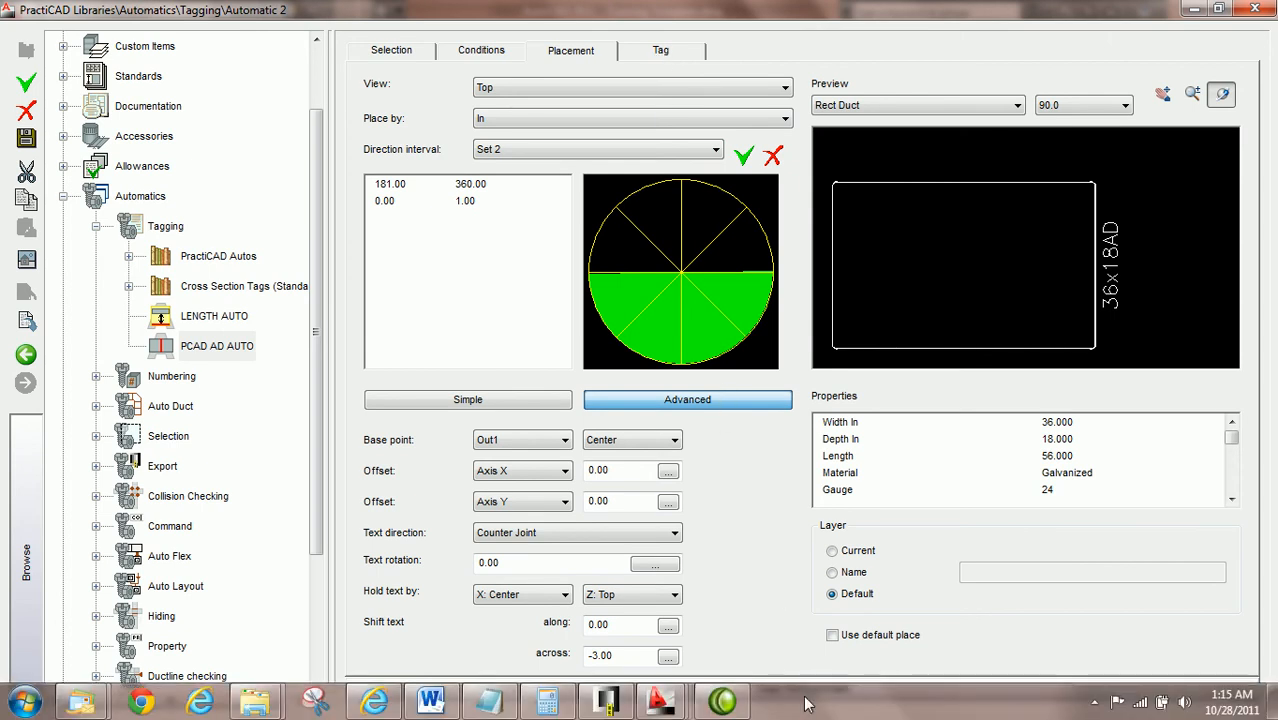
Assign the custom PCAD AD tag to the automatic in place of the copied Access Door Tag
left_click(668, 52)
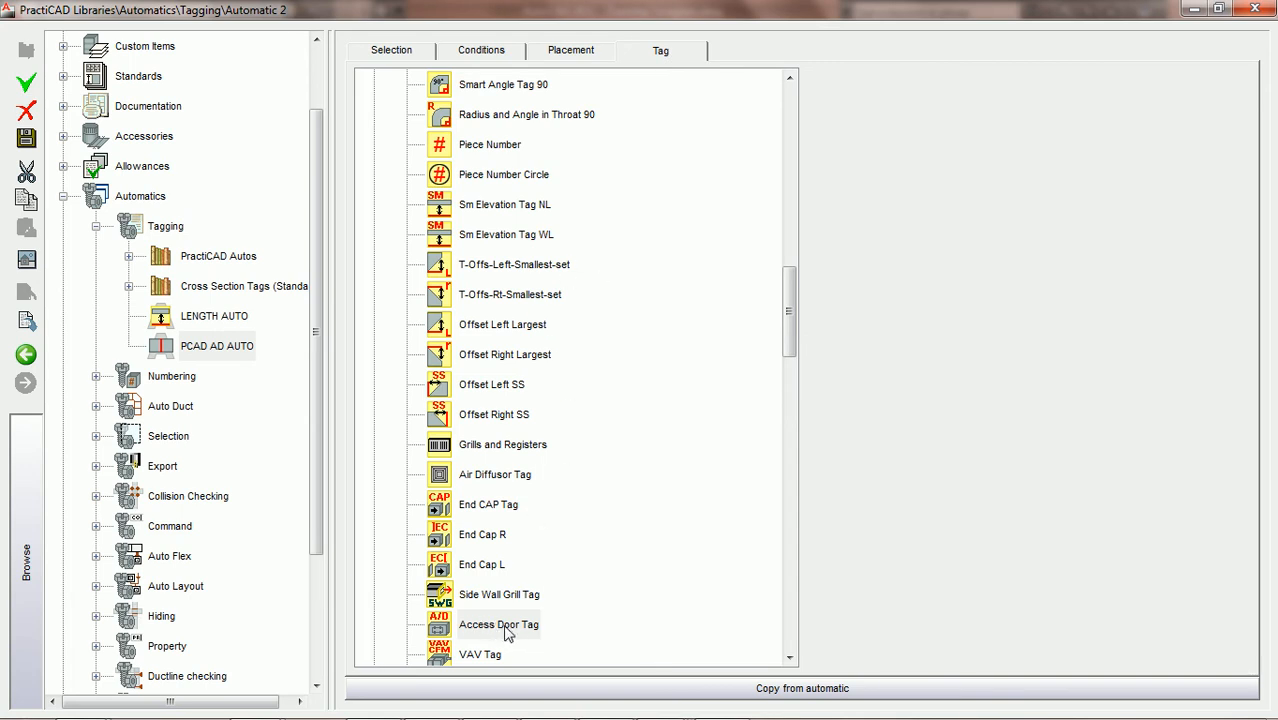
left_click_drag(793, 323, 815, 143)
left_click(374, 324)
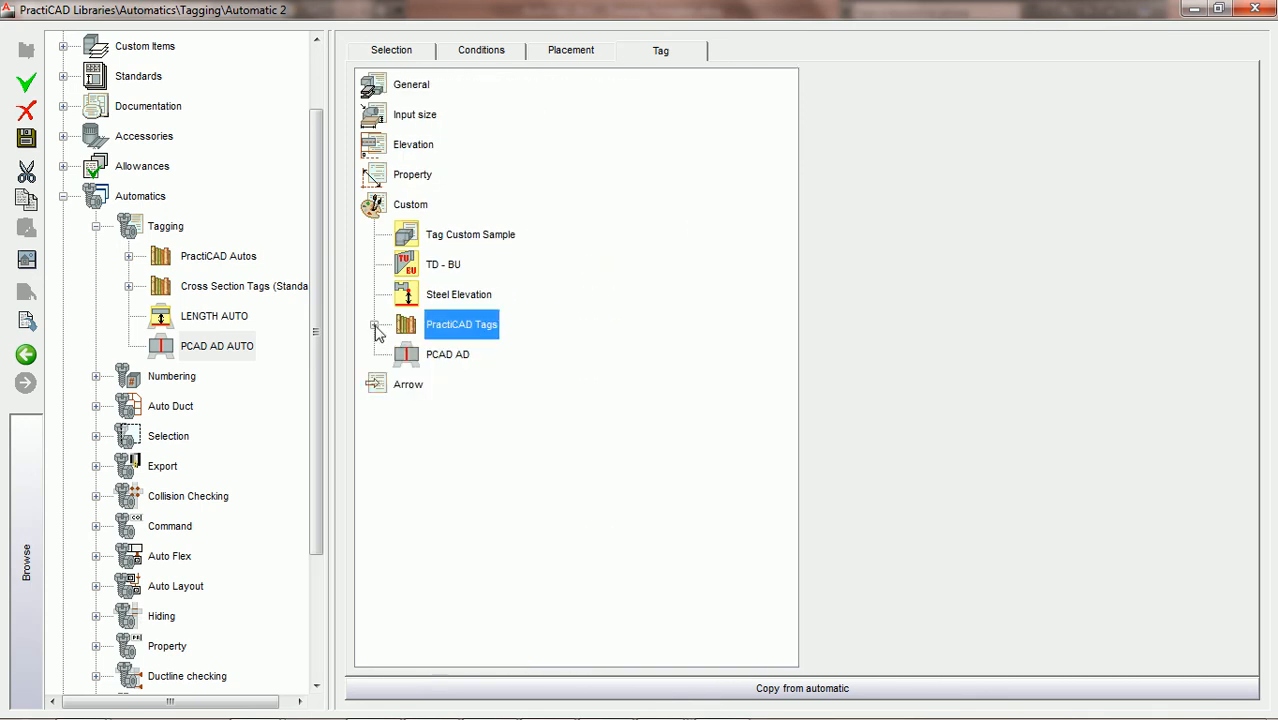
left_click(445, 358)
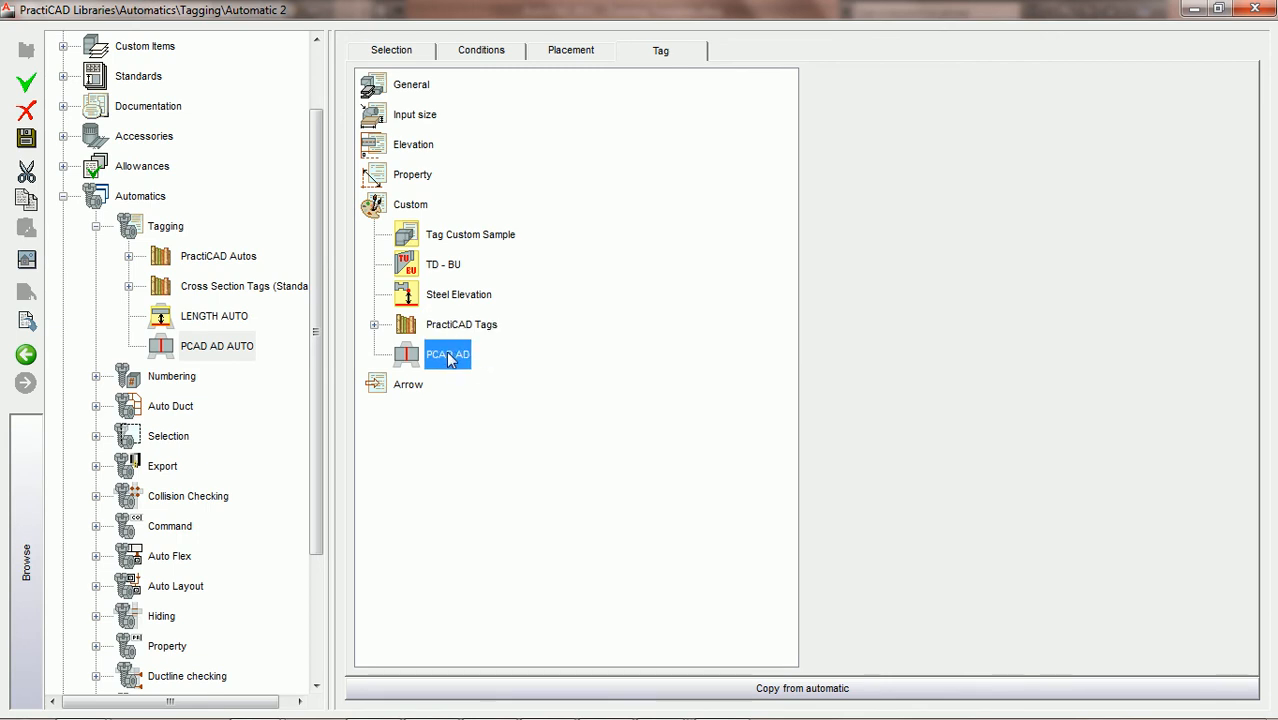
Exclude PractiCAM Single Wall and ASI rectangular straight #JT2 from the automatic's conditions, keeping #CJT3 included
left_click(575, 56)
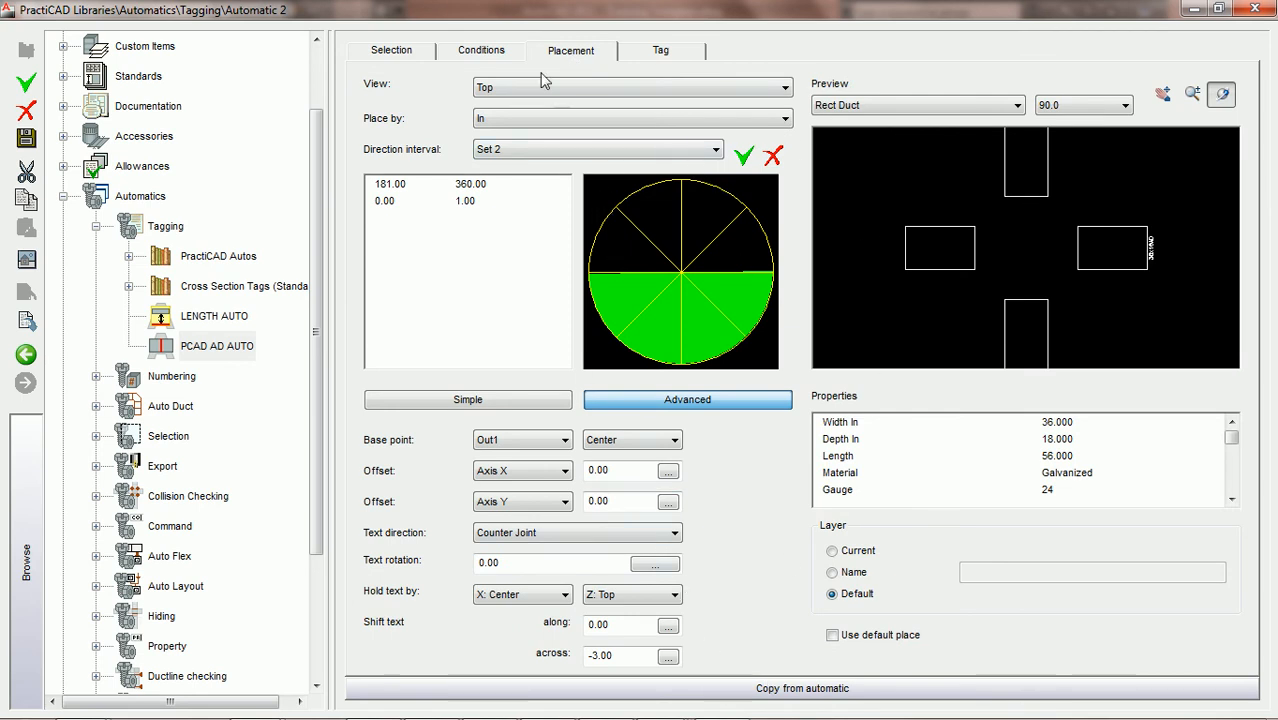
left_click(490, 55)
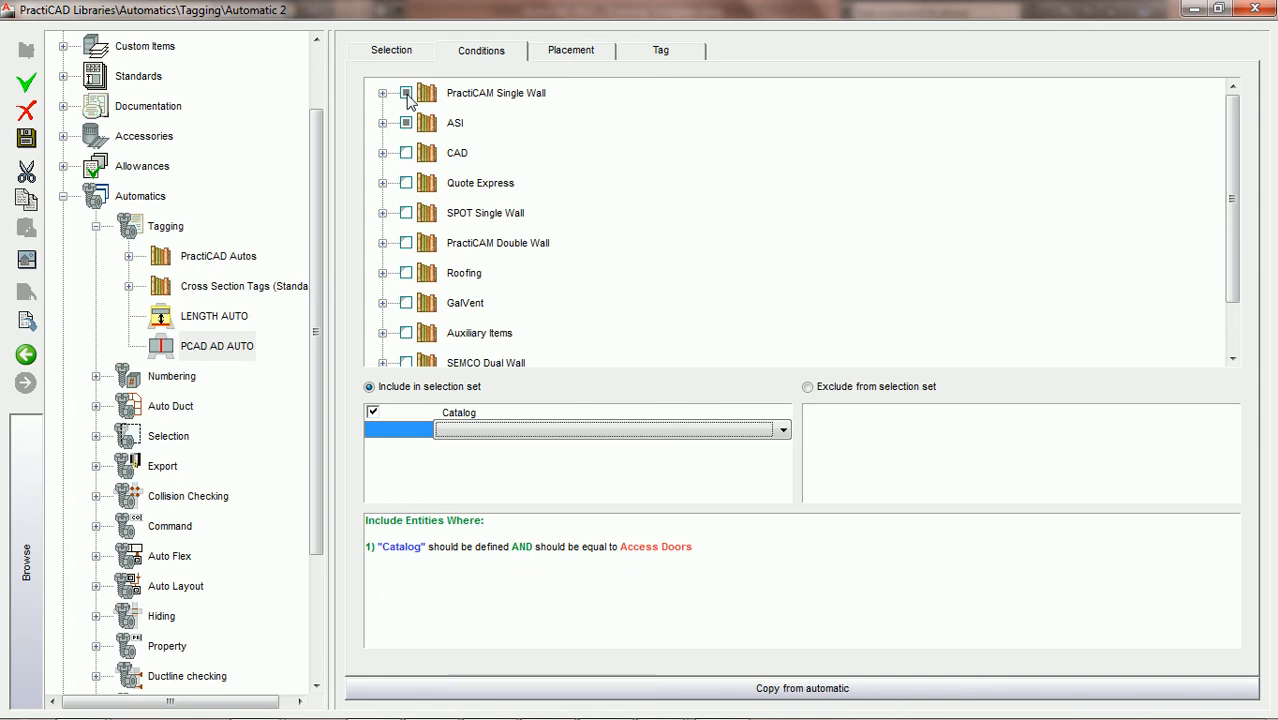
left_click(407, 94)
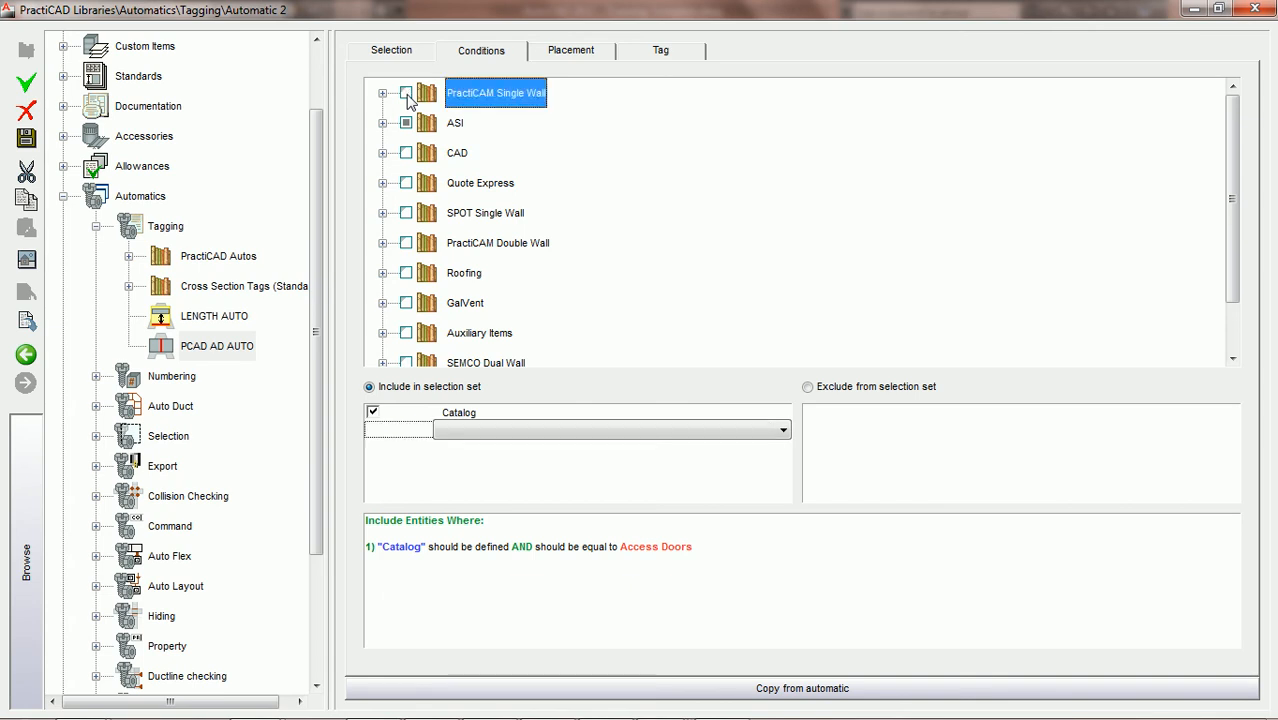
left_click(382, 123)
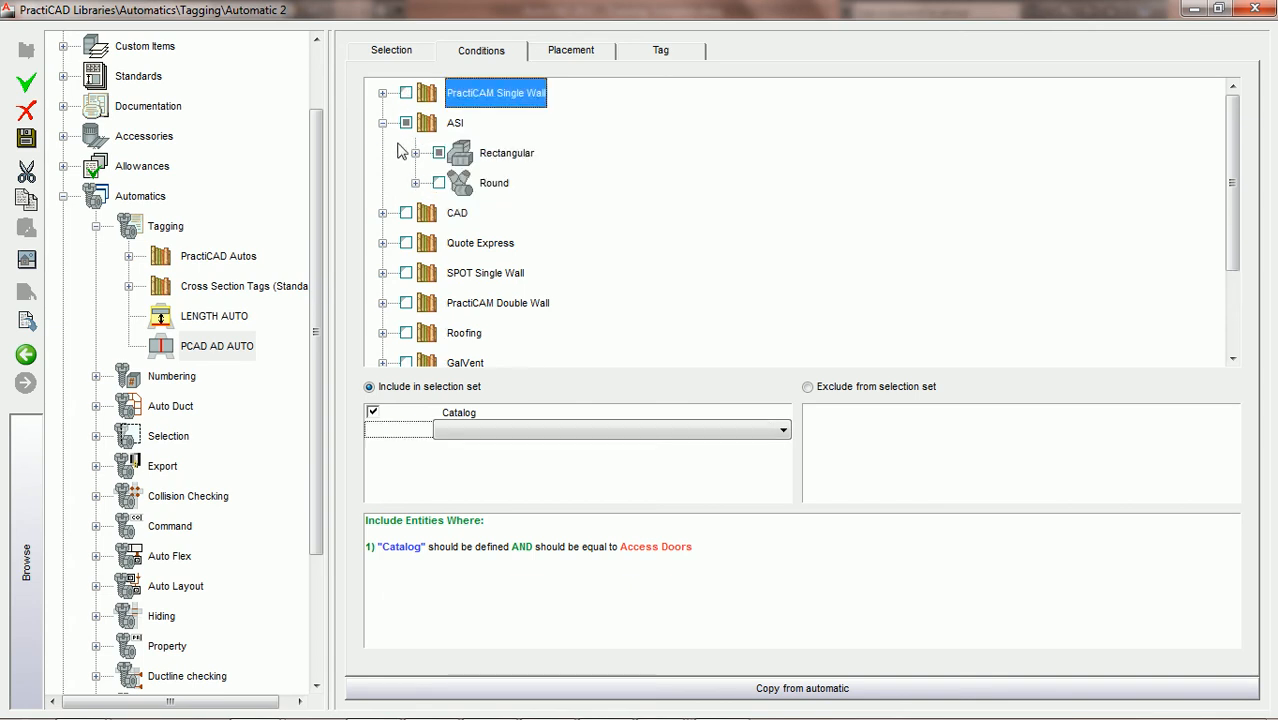
left_click(415, 153)
left_click(448, 183)
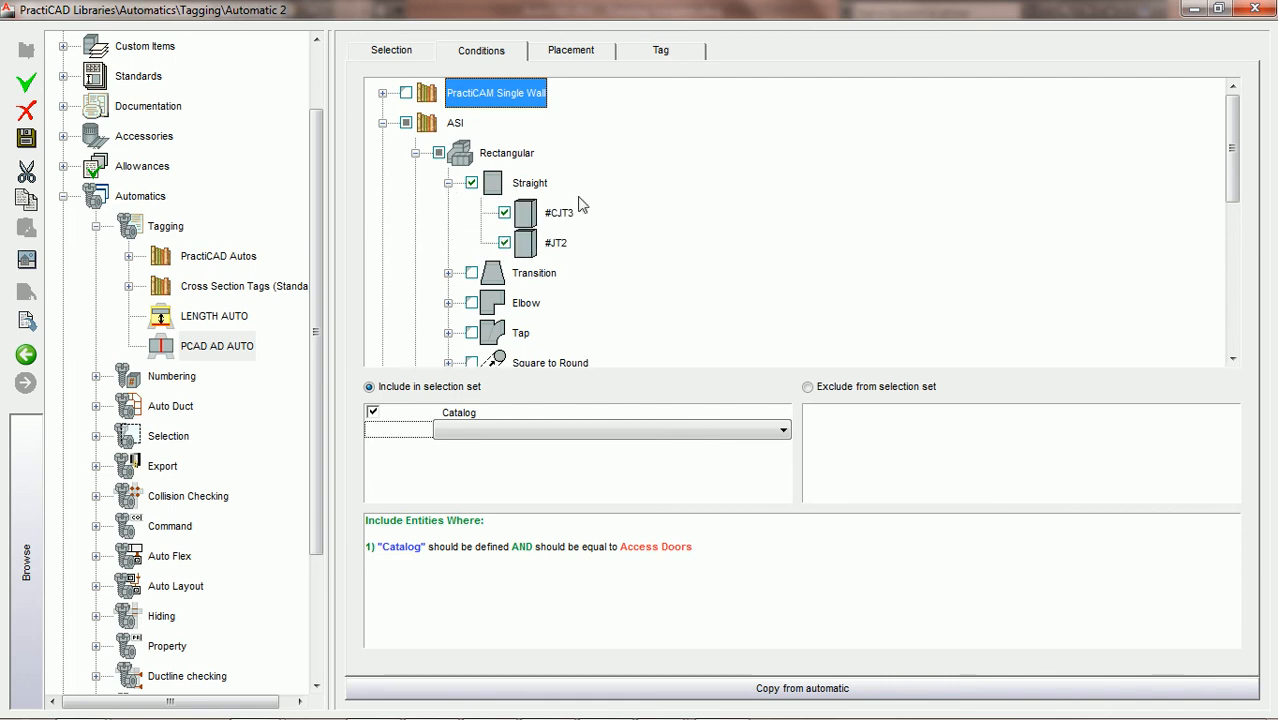
left_click(505, 243)
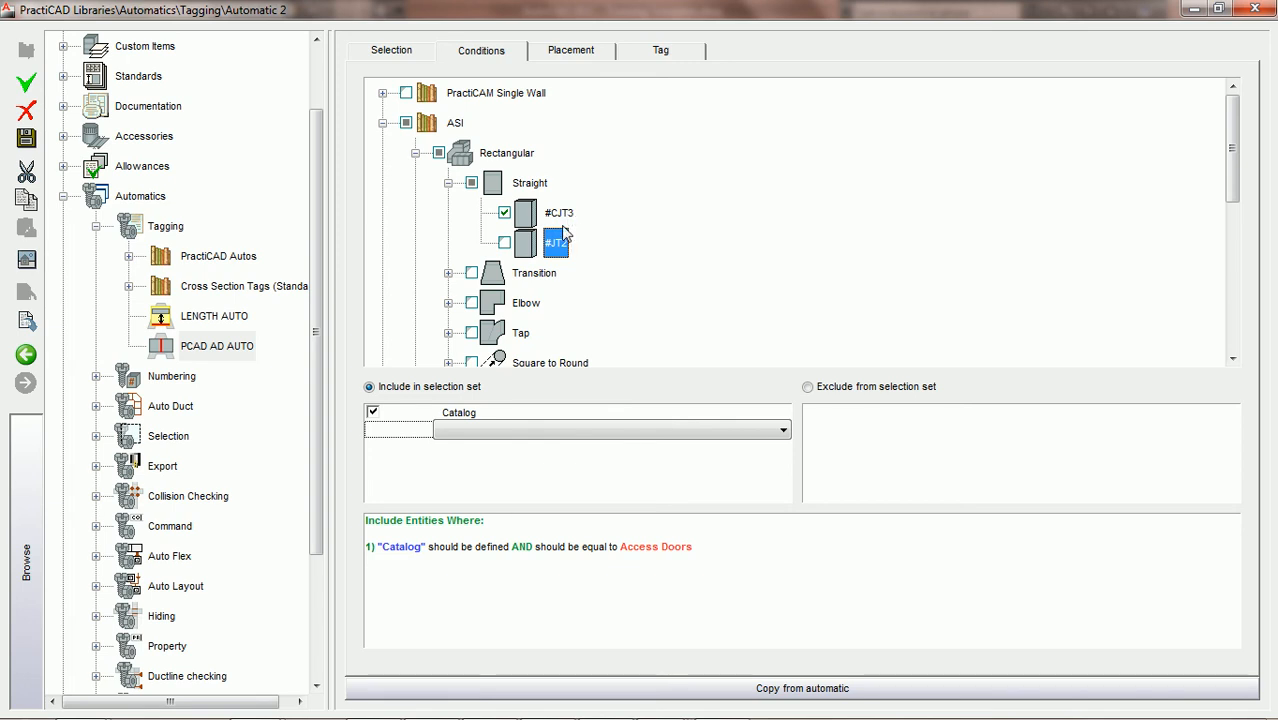
Set the Catalog inclusion condition to equal PCAD ACCESS DOORS
left_click(477, 420)
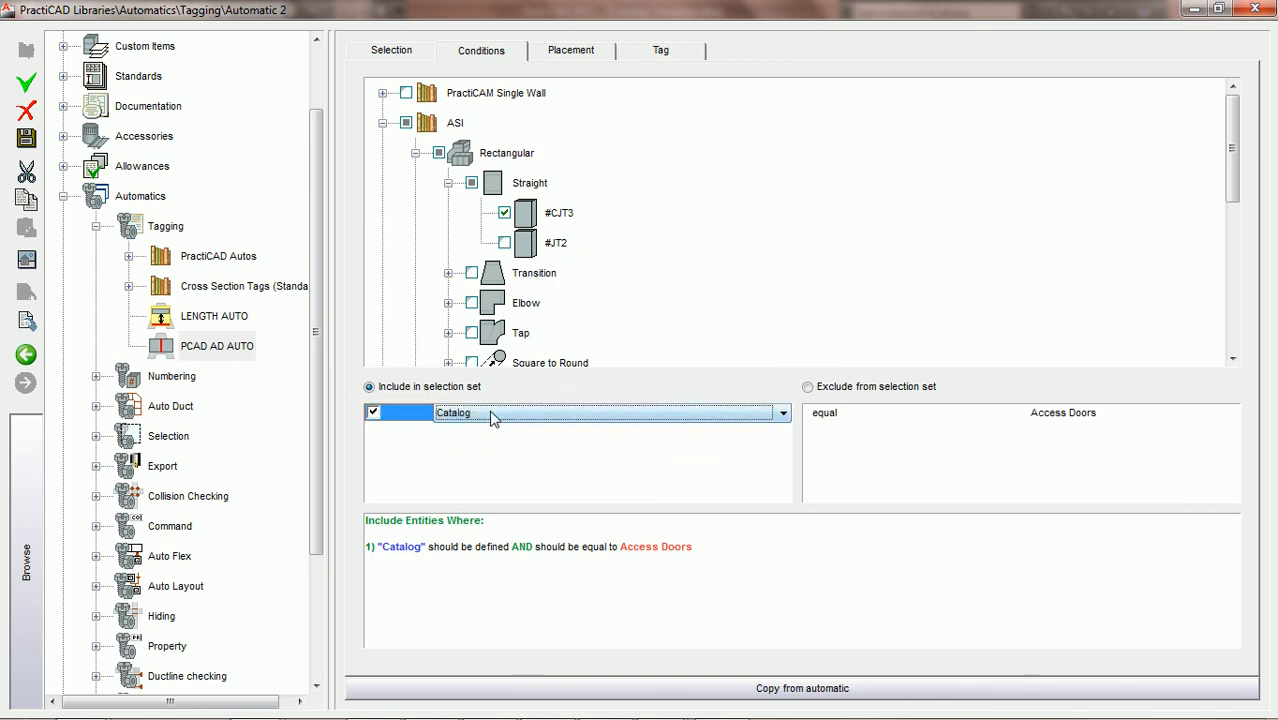
left_click(1093, 416)
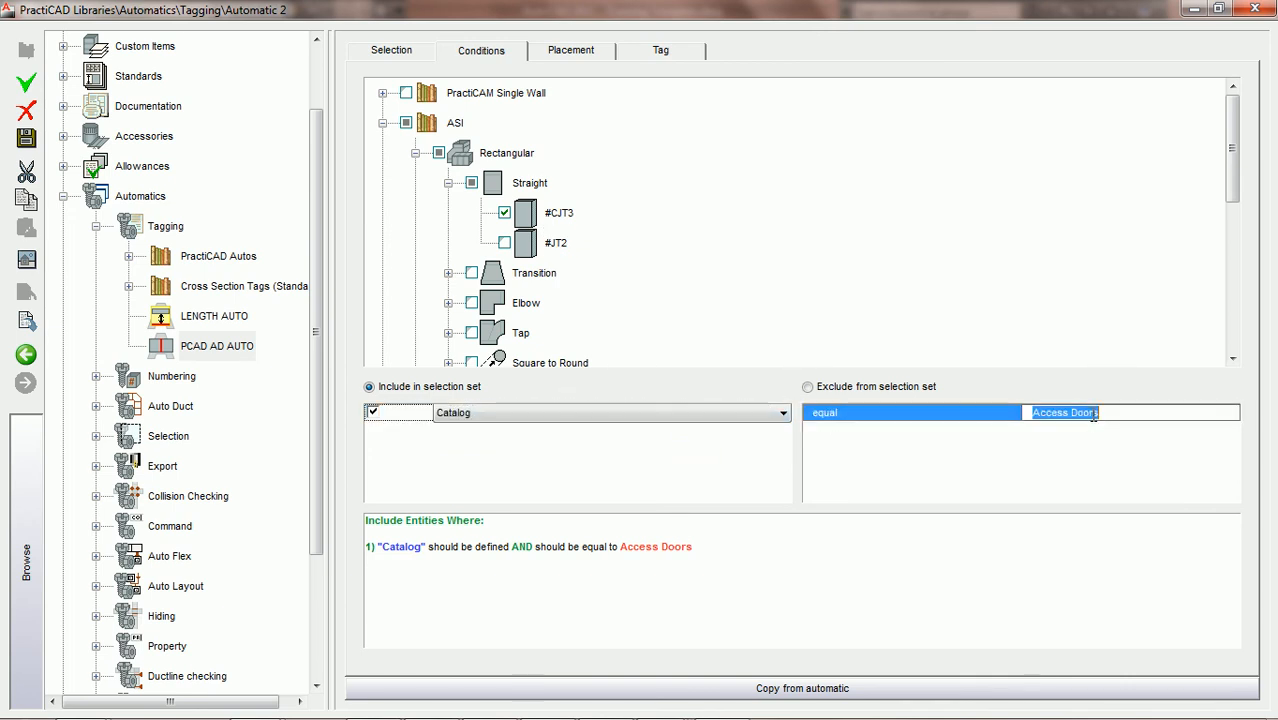
type("PCAD ACCESS DOORS")
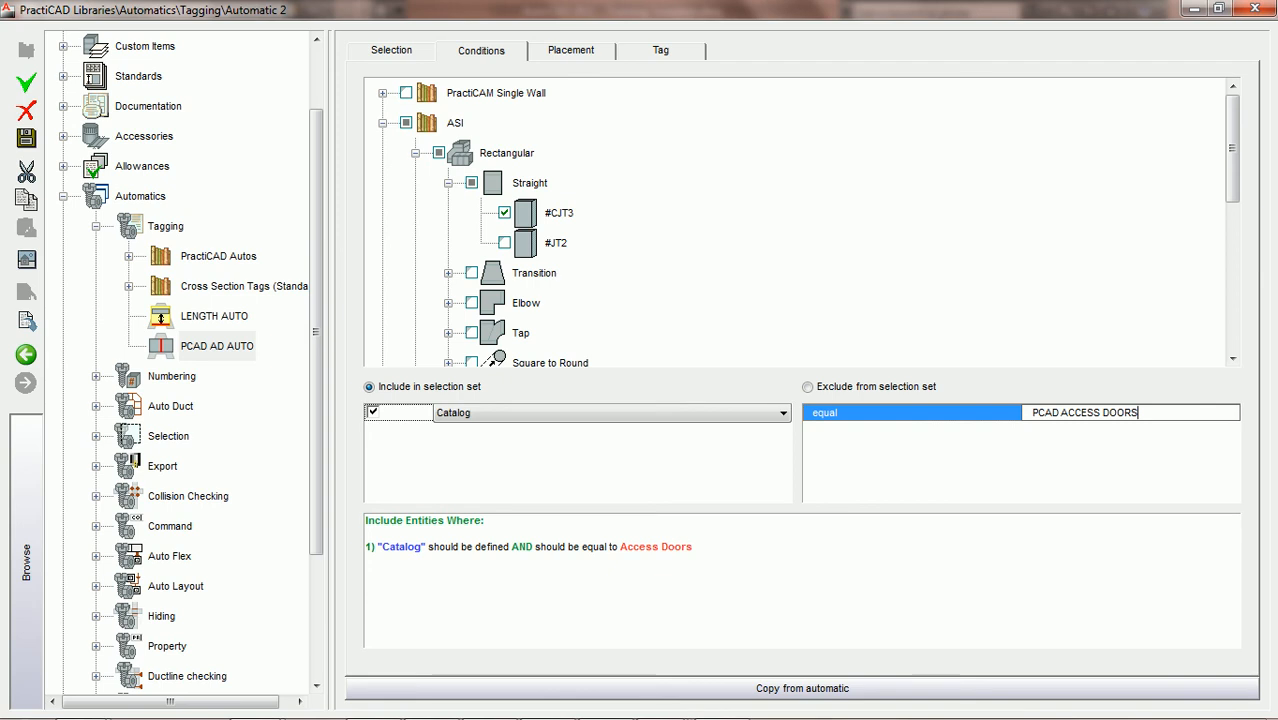
key("Return")
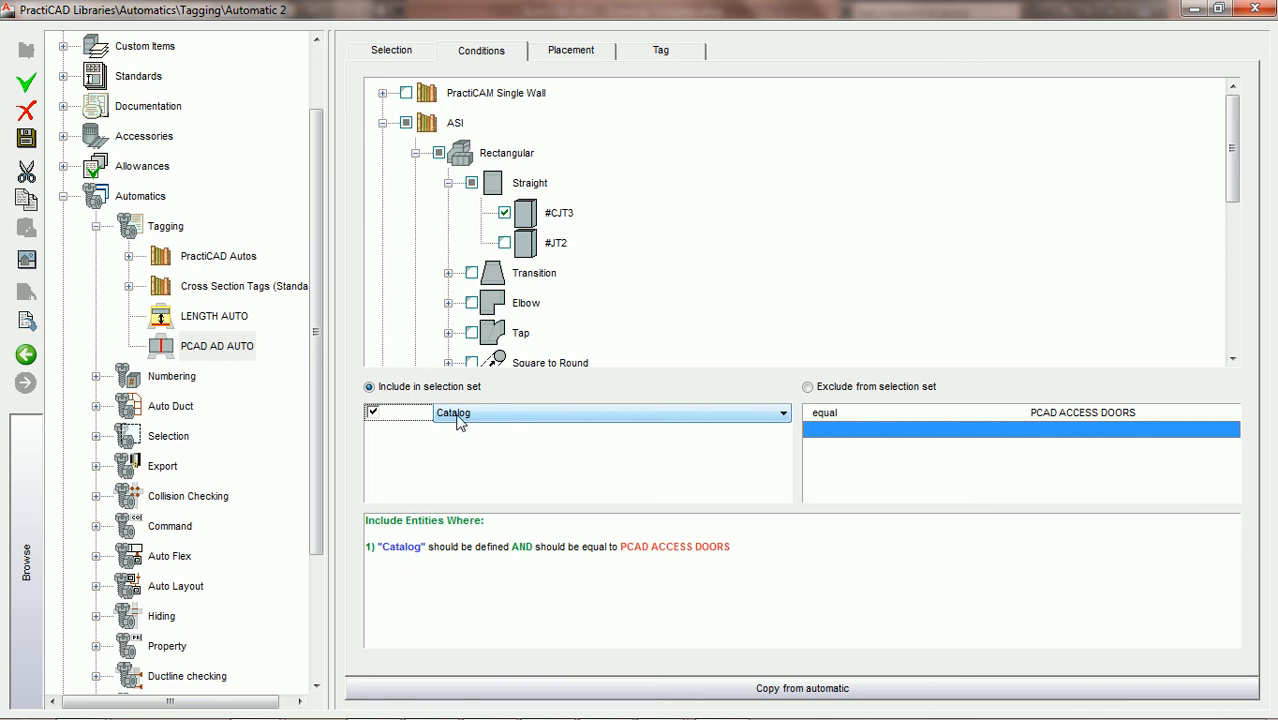
Save the PCAD AD AUTO tagging automatic with its Catalog condition
double_click(1097, 412)
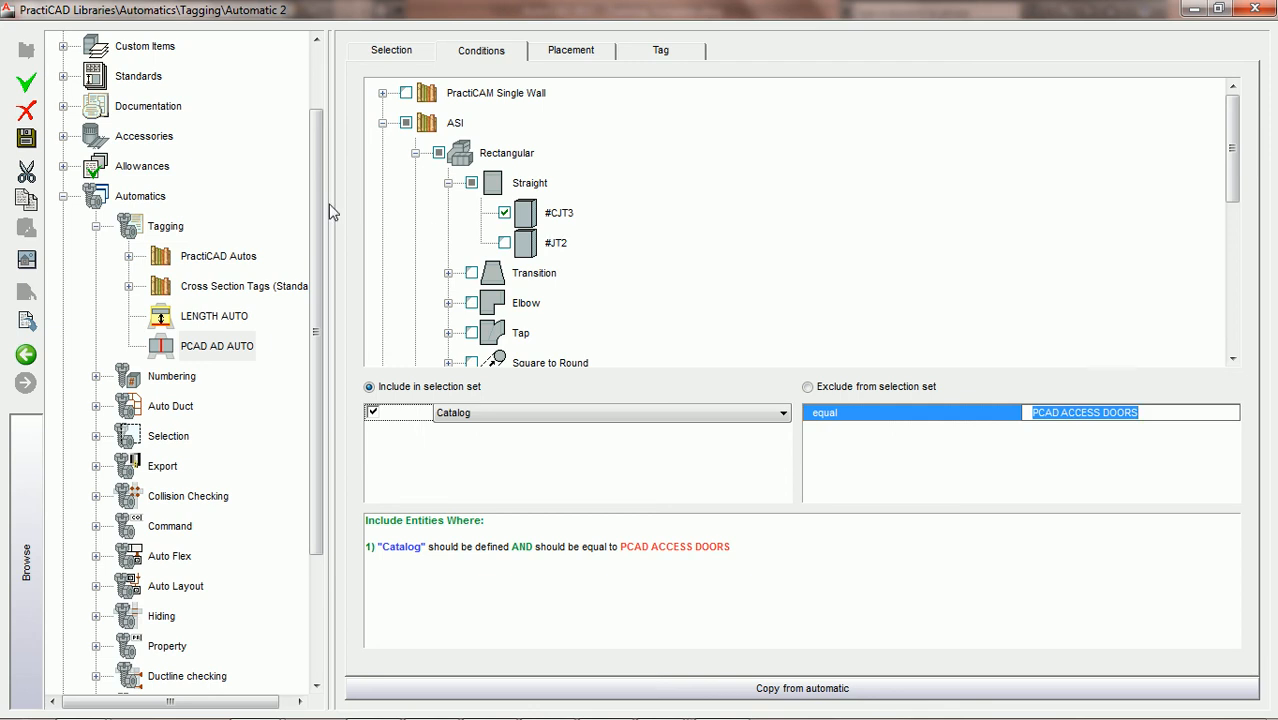
left_click(26, 140)
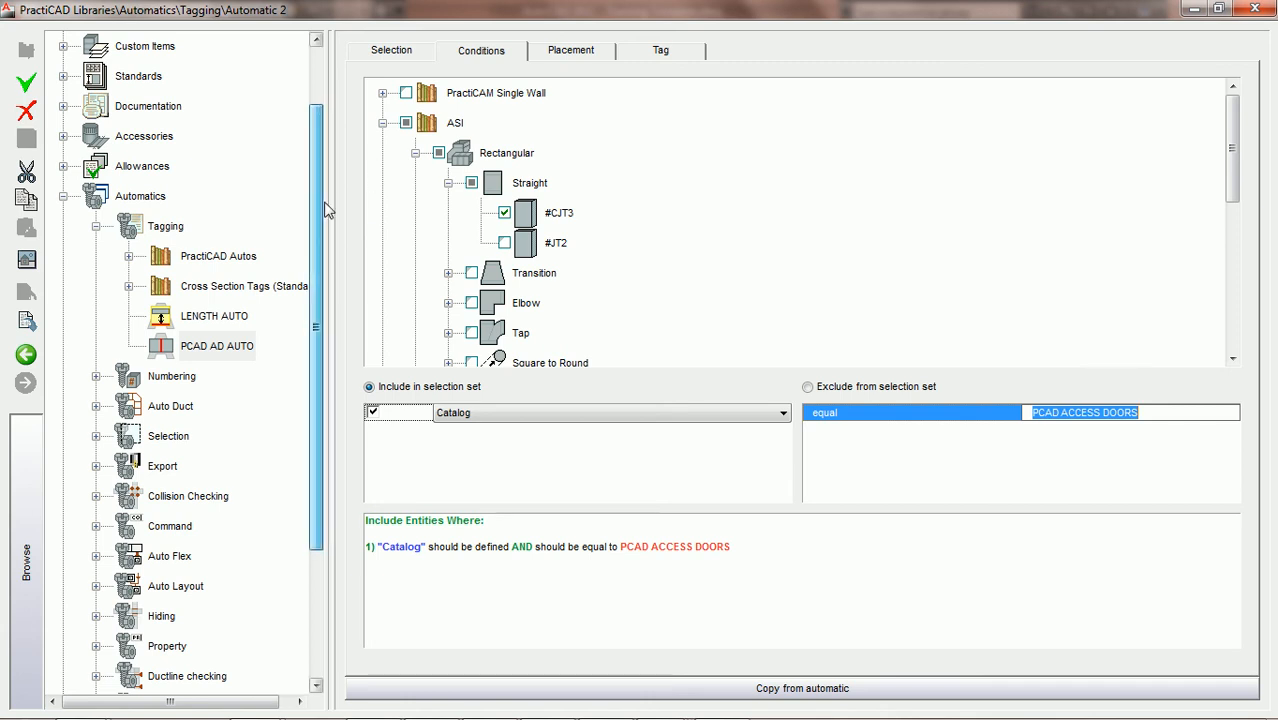
Open the PCAD ACCESS DOORS catalog of the ASI rectangular straight fitting #CJT3 in the Ductwork library
scroll(320, 234, "up", 1)
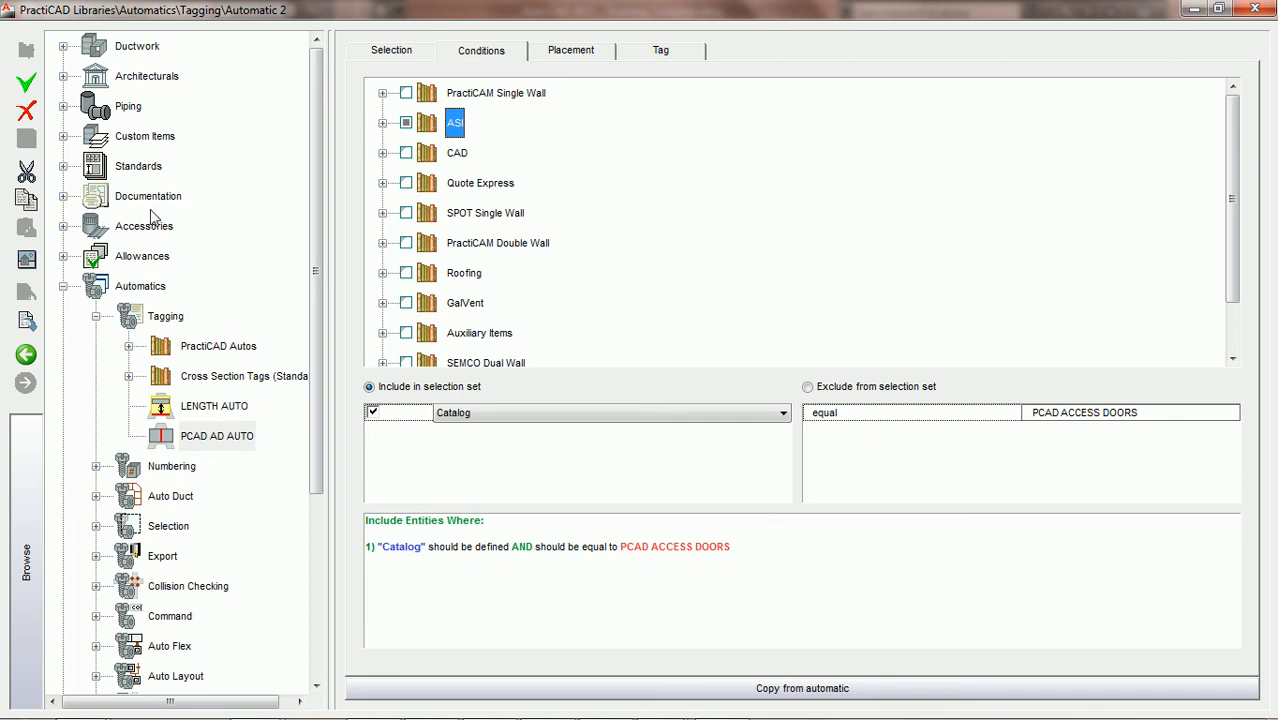
left_click(63, 46)
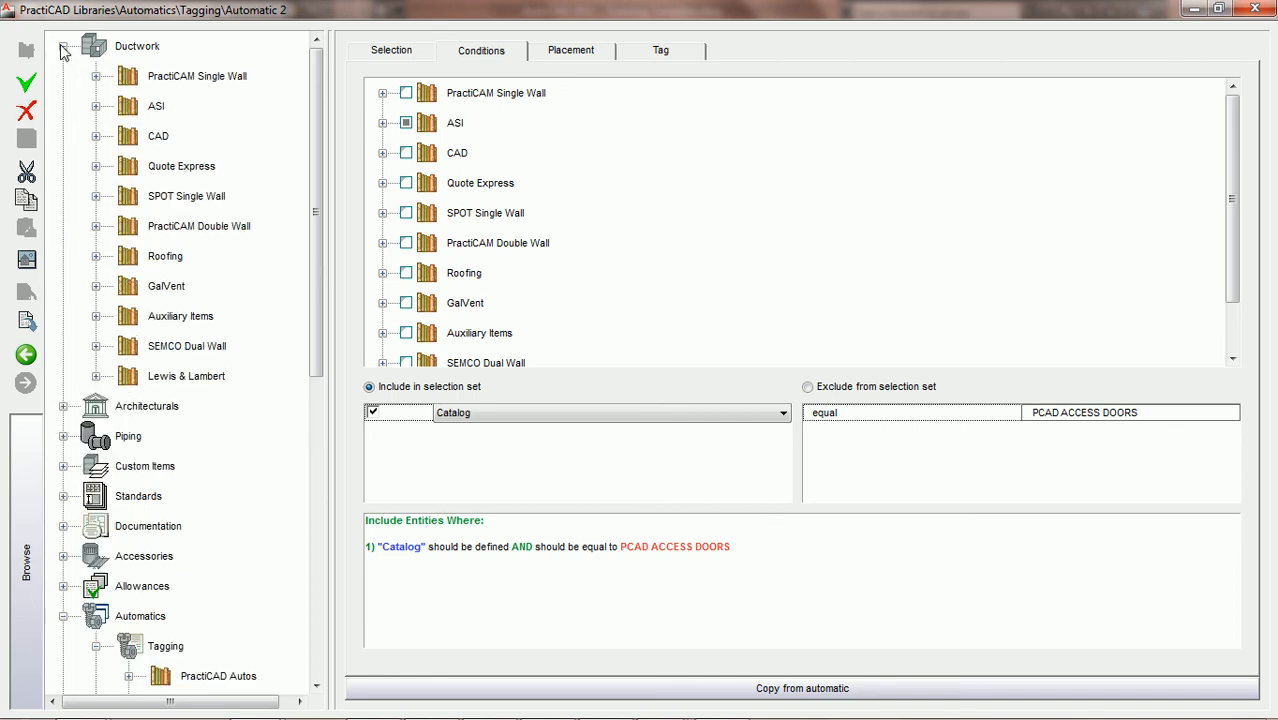
left_click(95, 106)
left_click(128, 136)
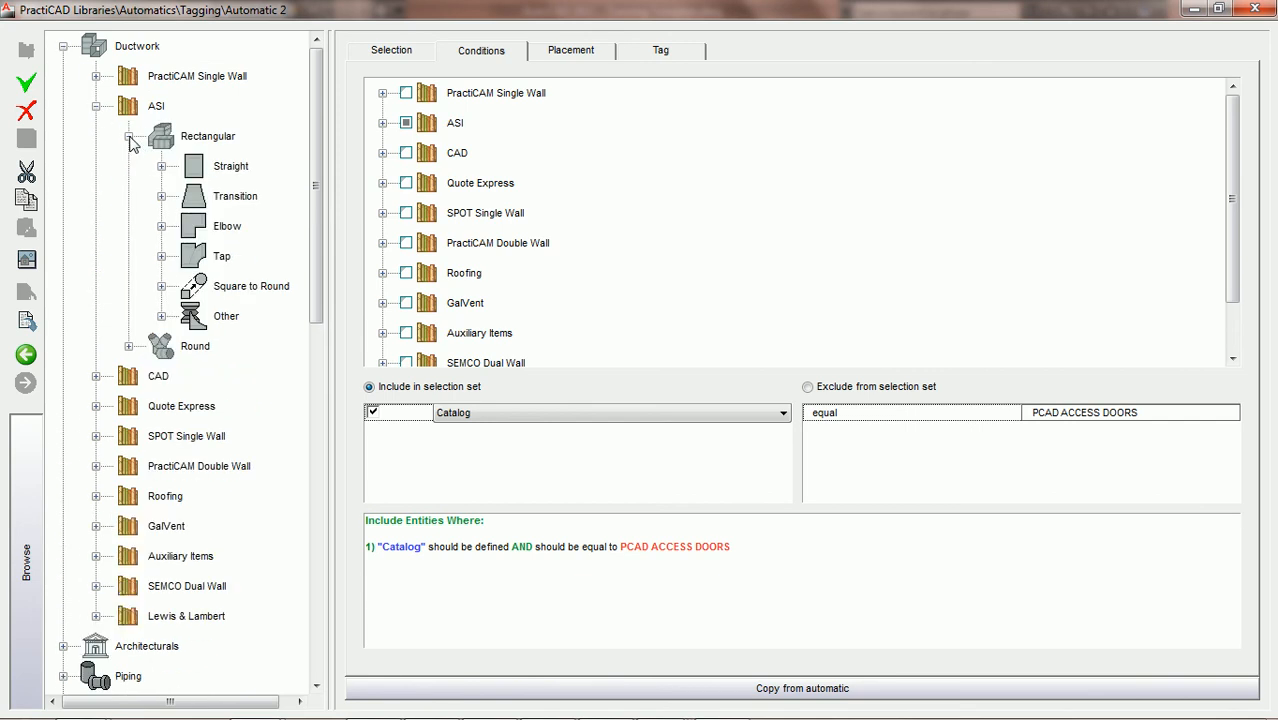
left_click(161, 167)
left_click(260, 199)
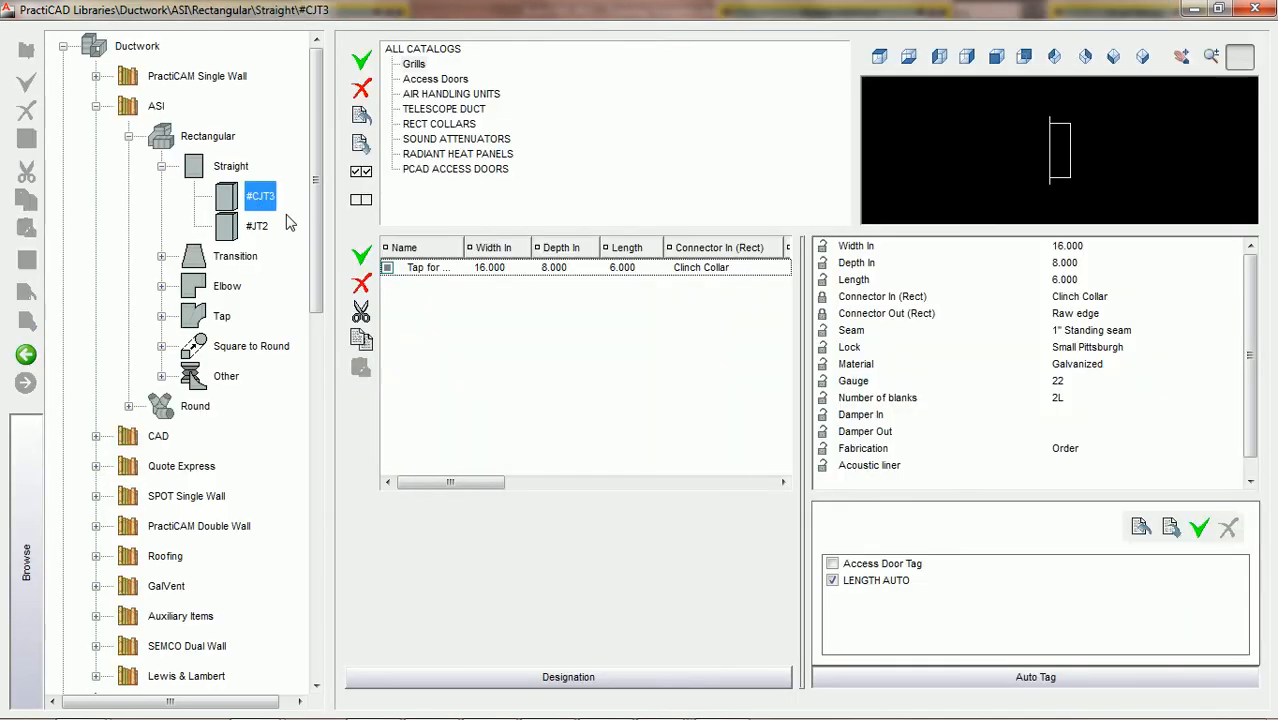
left_click(462, 170)
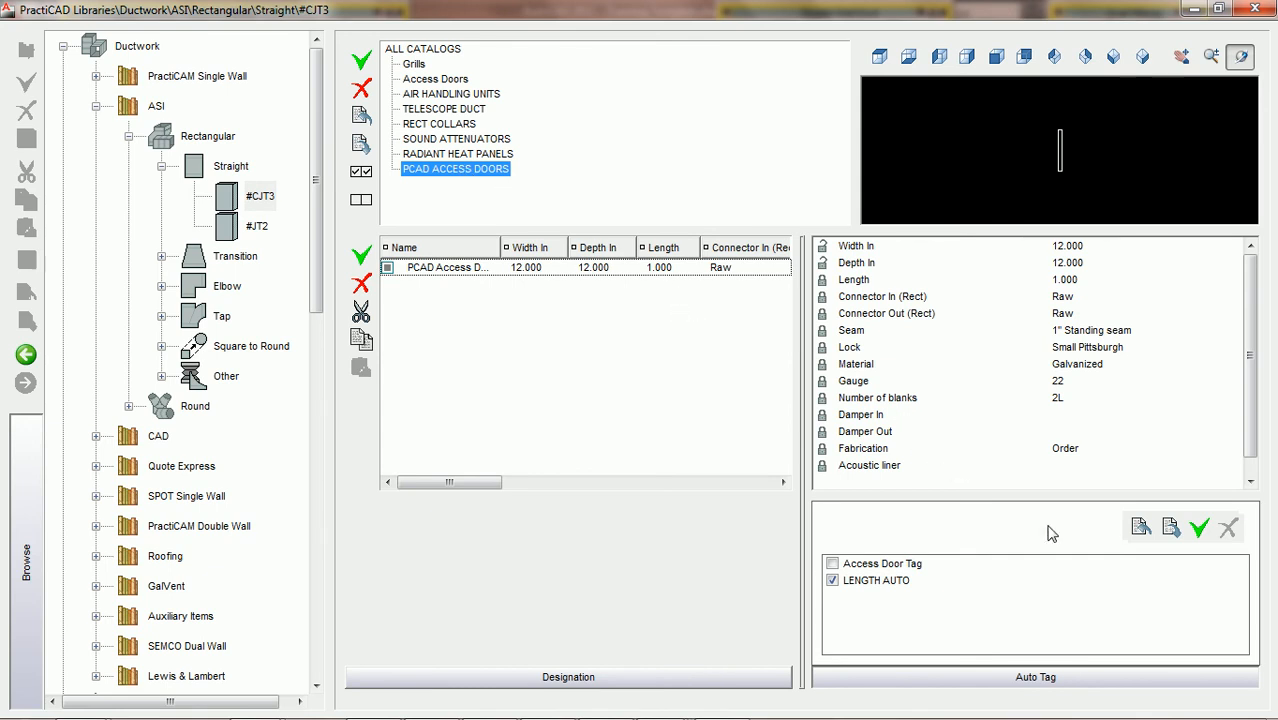
Start a new auto tag for #CJT3 and copy its settings from the PCAD AD AUTO tagging automatic
left_click(1200, 529)
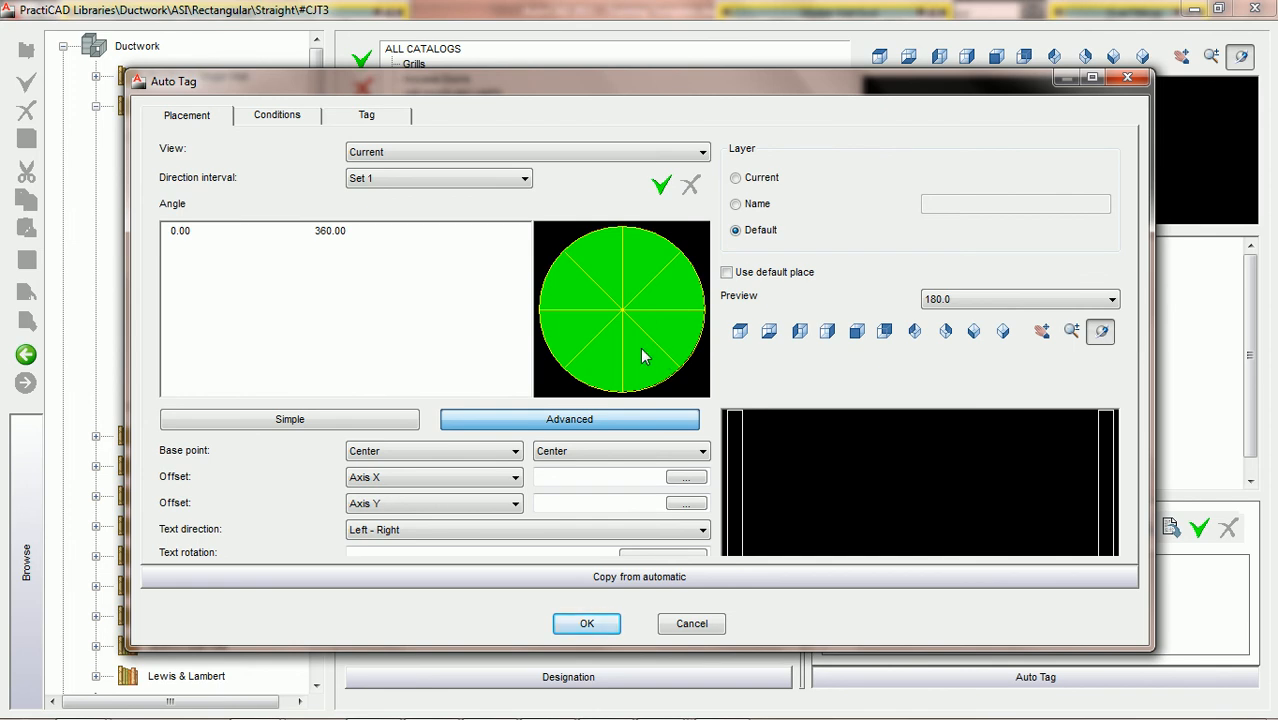
left_click(633, 580)
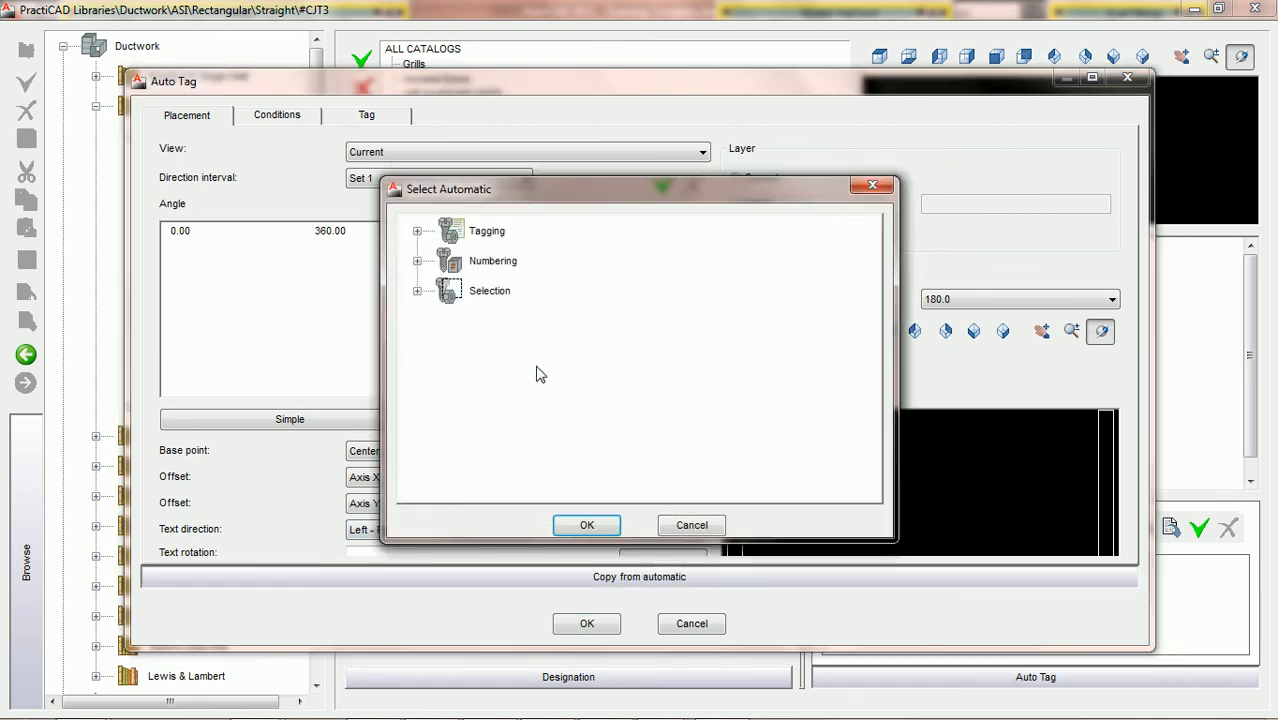
left_click(417, 233)
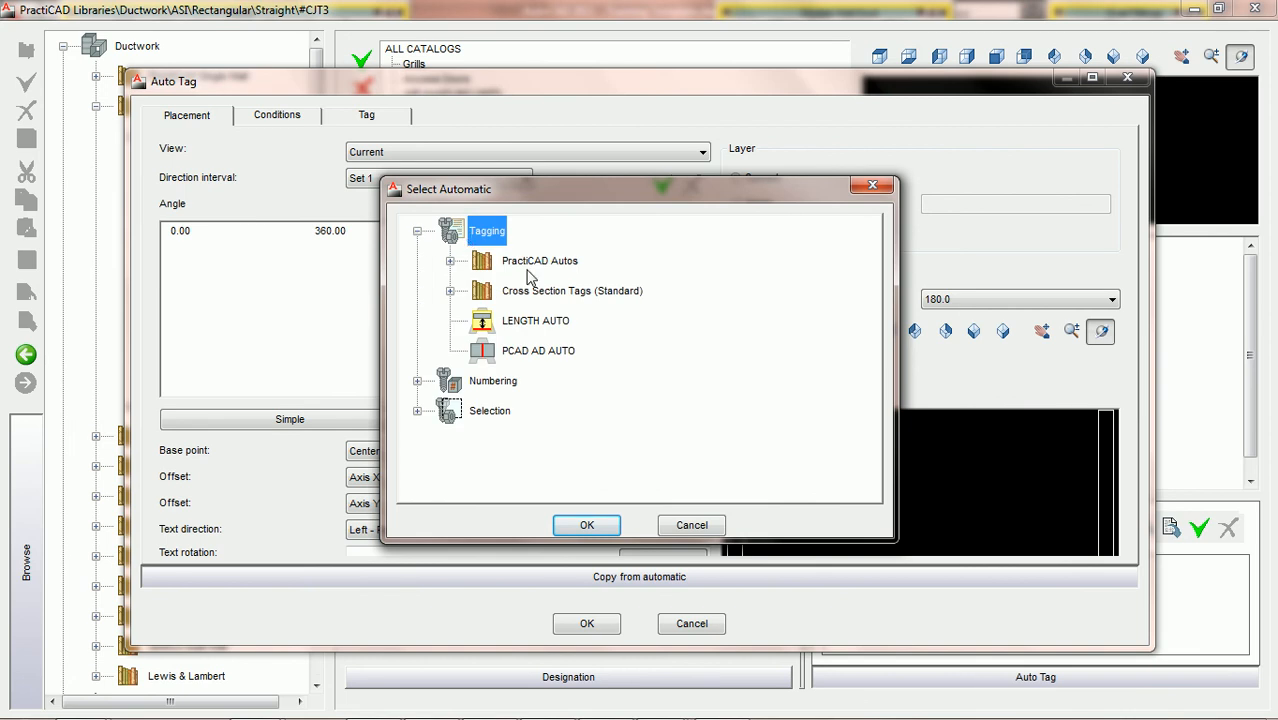
double_click(539, 351)
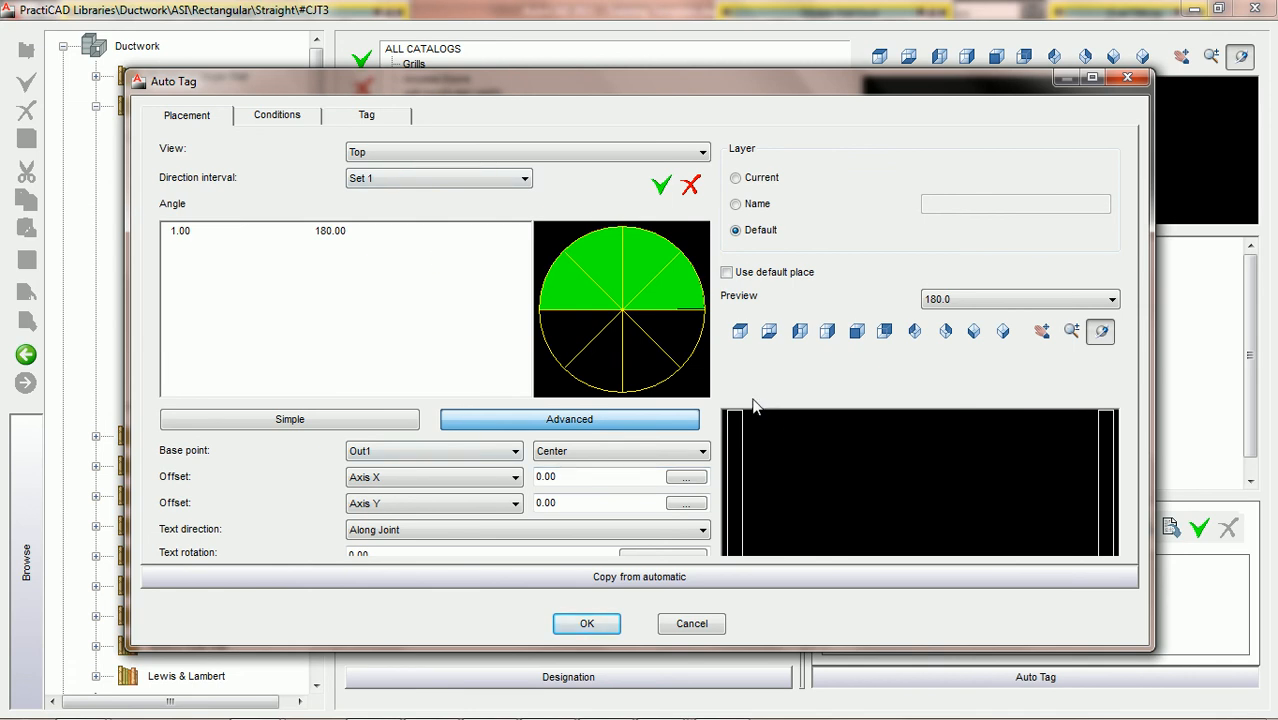
Check the new auto tag's Catalog condition and add it to #CJT3's auto tag list as PCAD AD AUTO
left_click(279, 117)
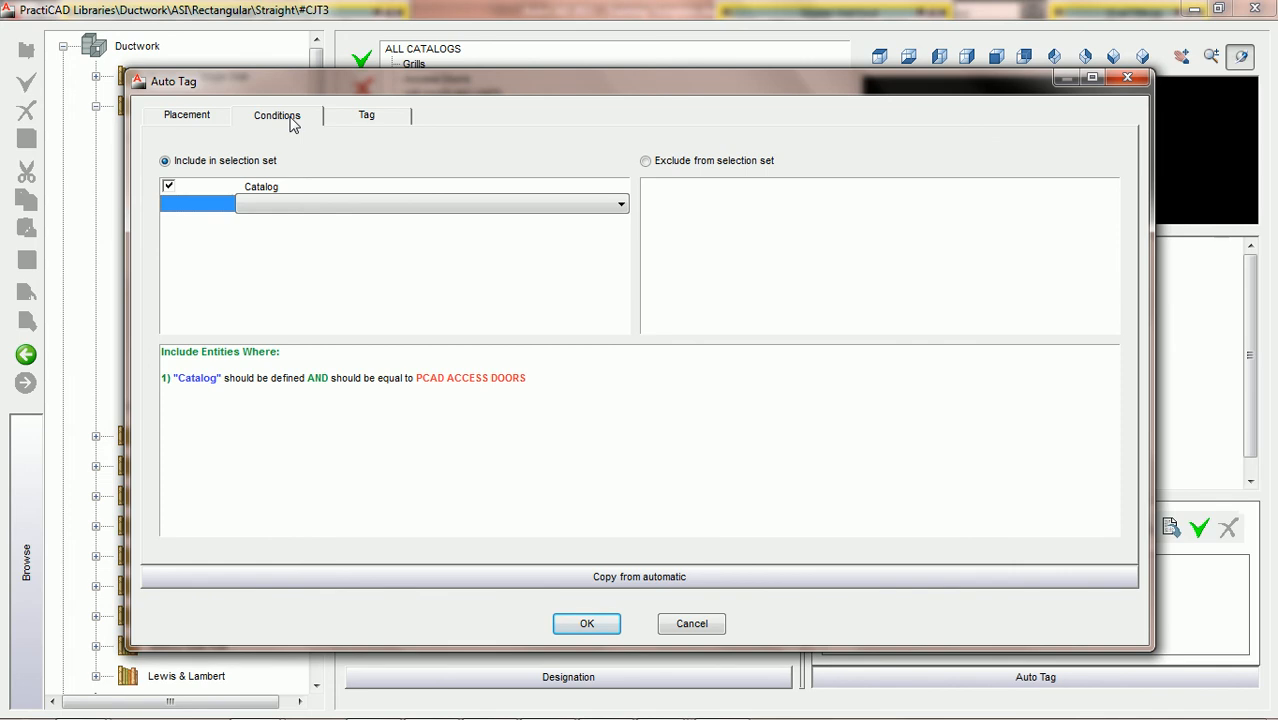
left_click(298, 187)
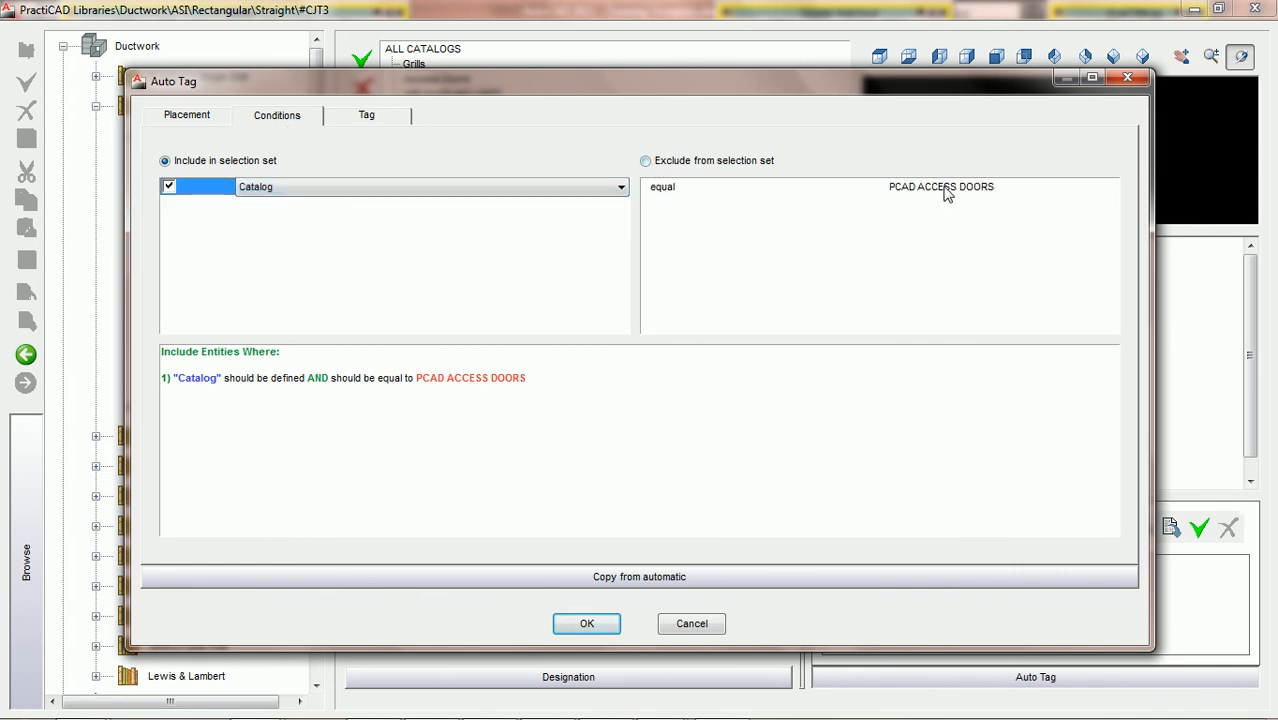
left_click_drag(764, 82, 768, 222)
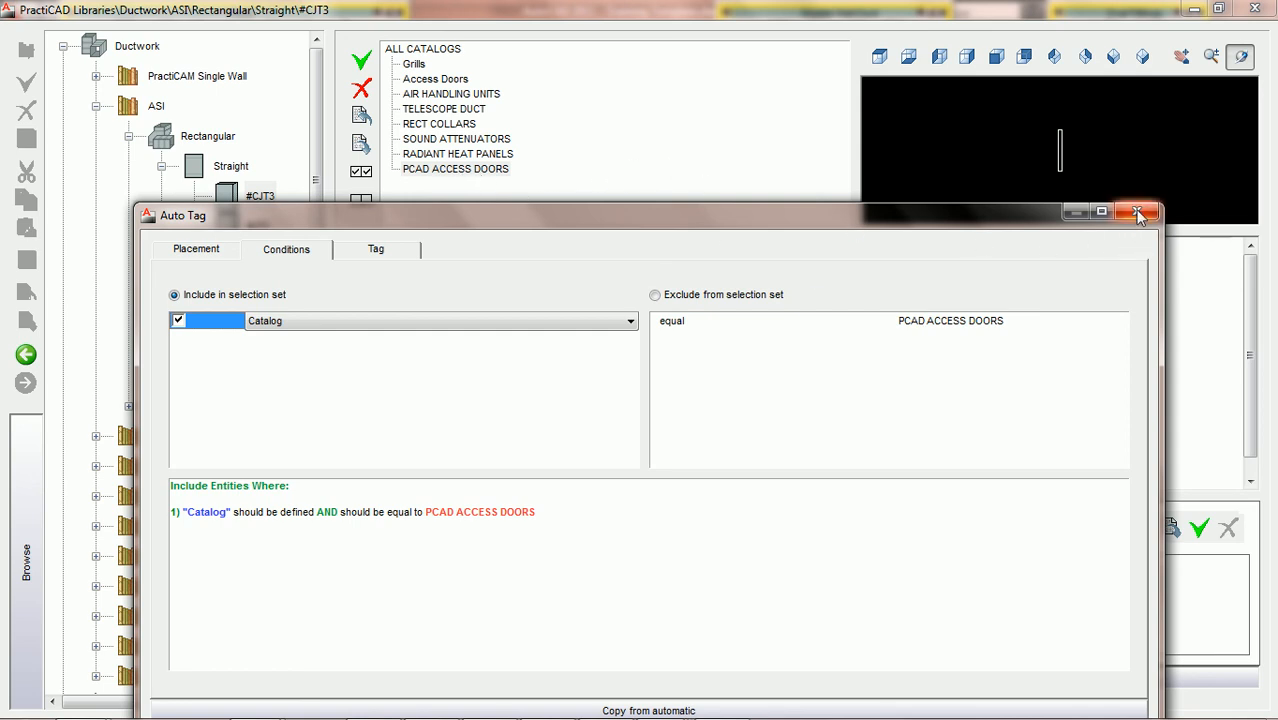
left_click_drag(976, 209, 946, 106)
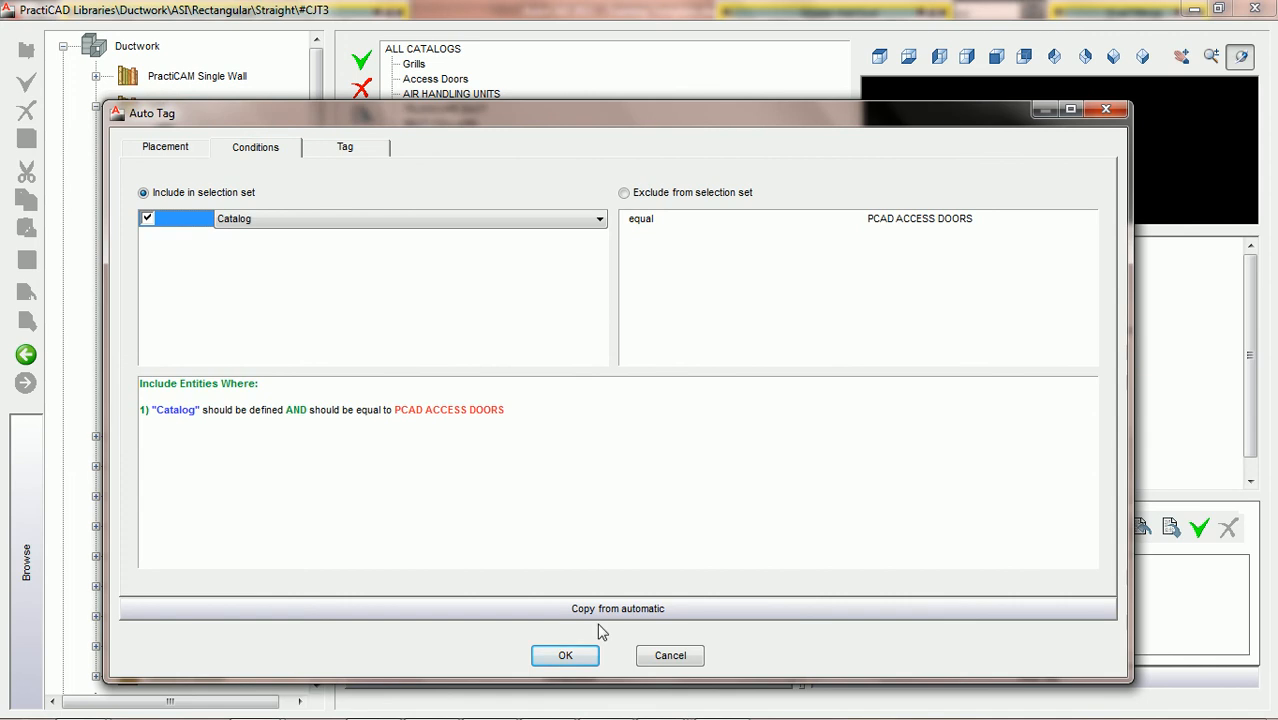
left_click(566, 655)
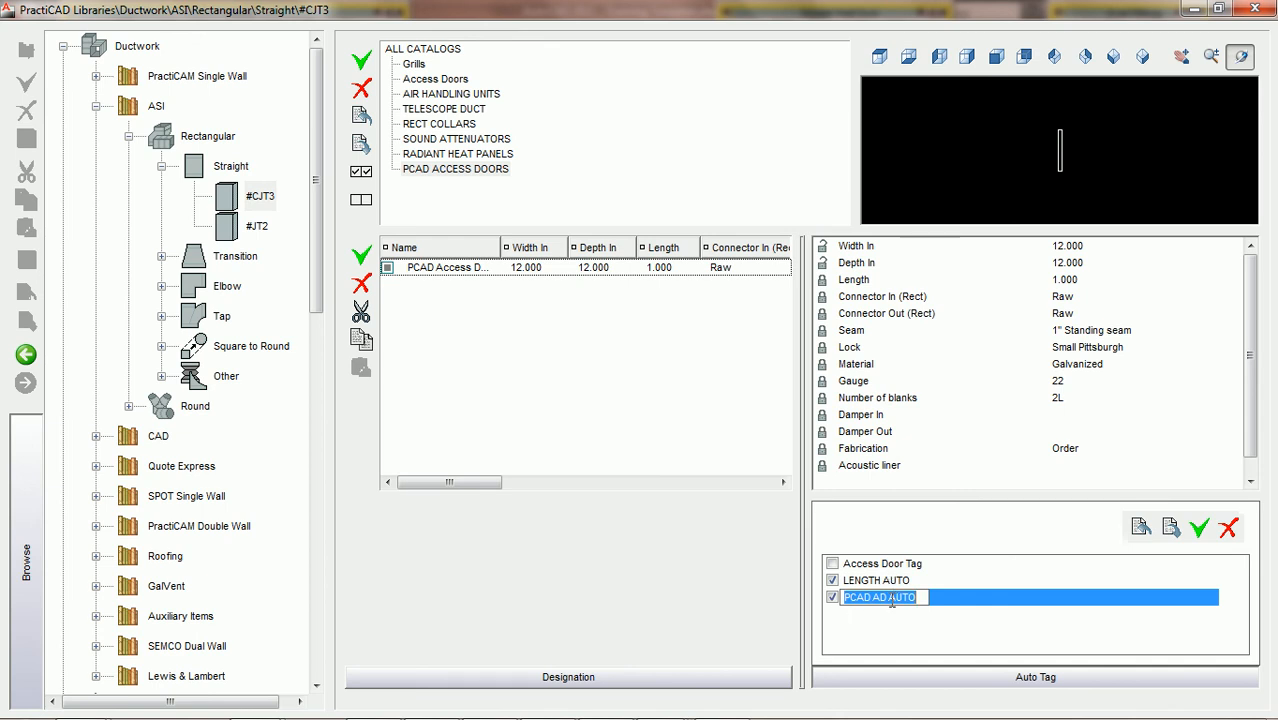
left_click(980, 619)
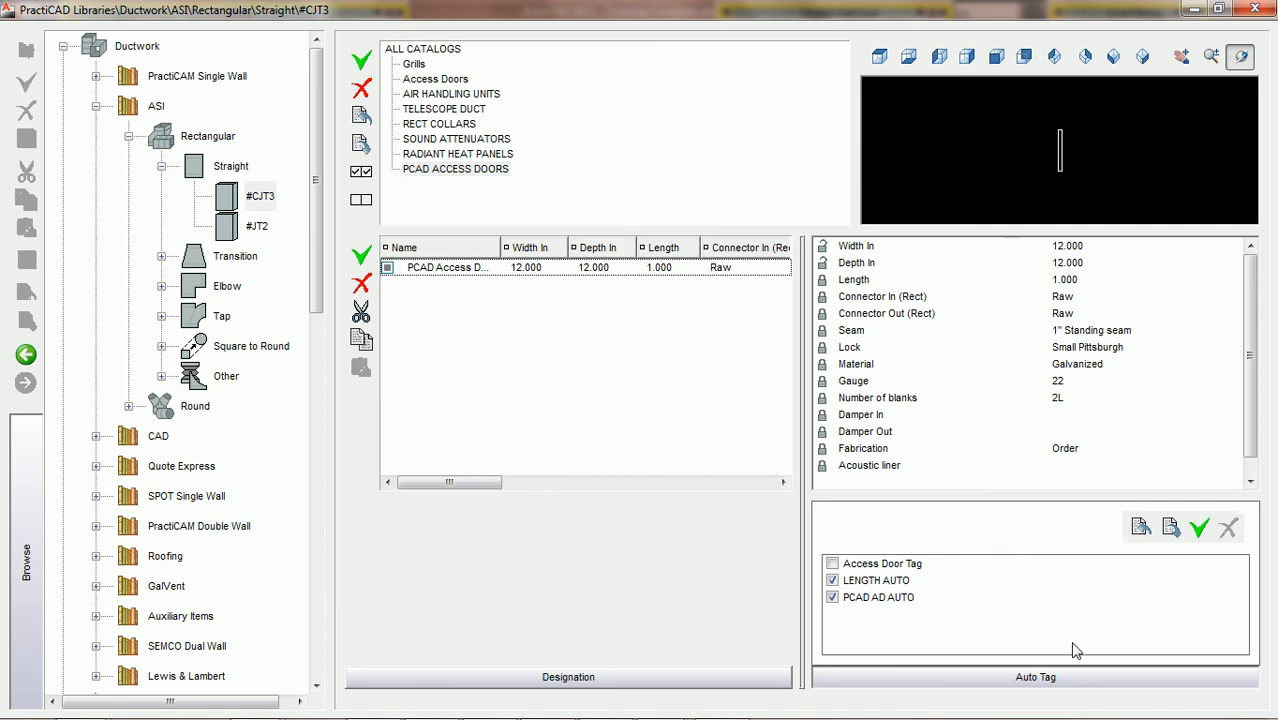
Open the conditions of #CJT3's LENGTH AUTO tag and add Catalog as an inclusion condition
left_click(893, 583)
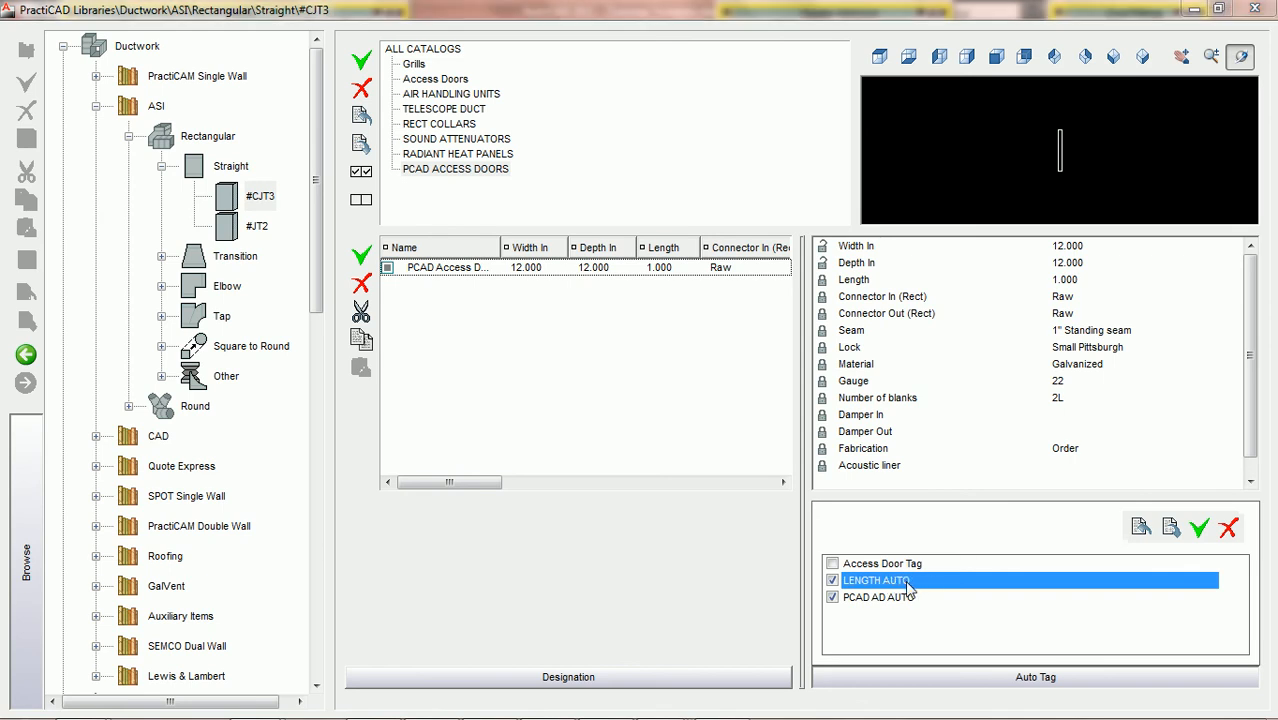
double_click(907, 585)
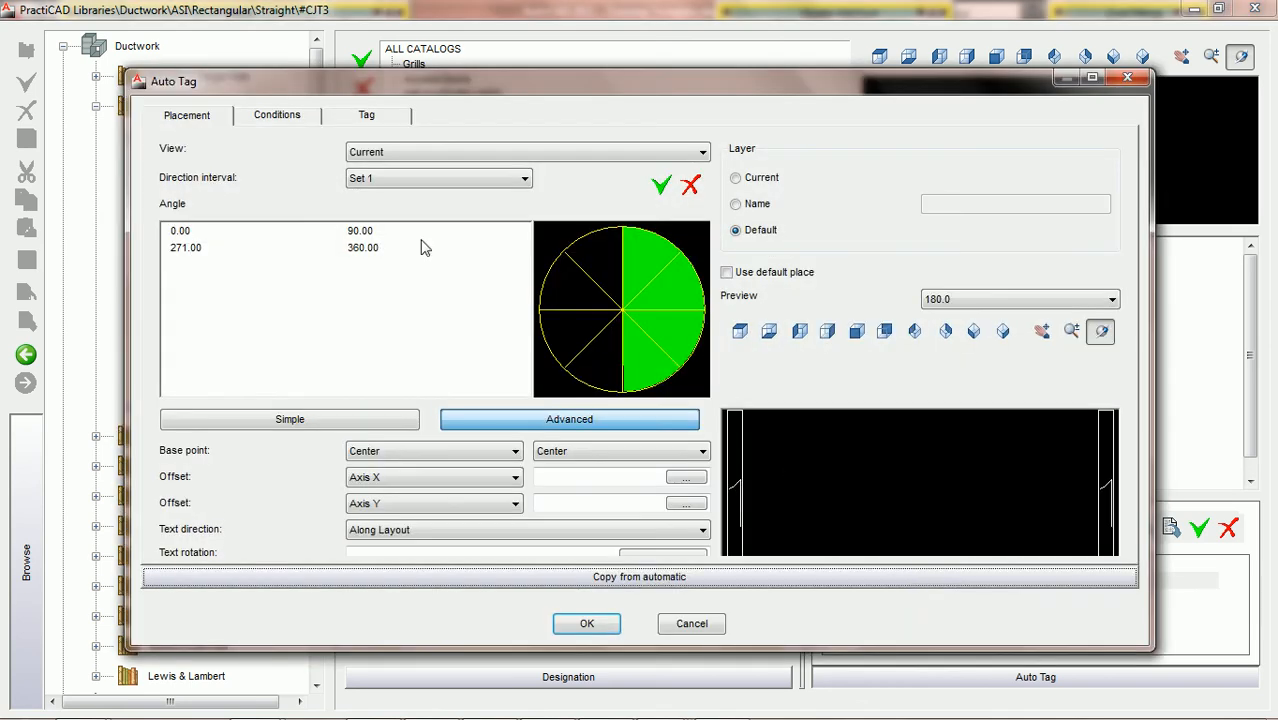
left_click(277, 117)
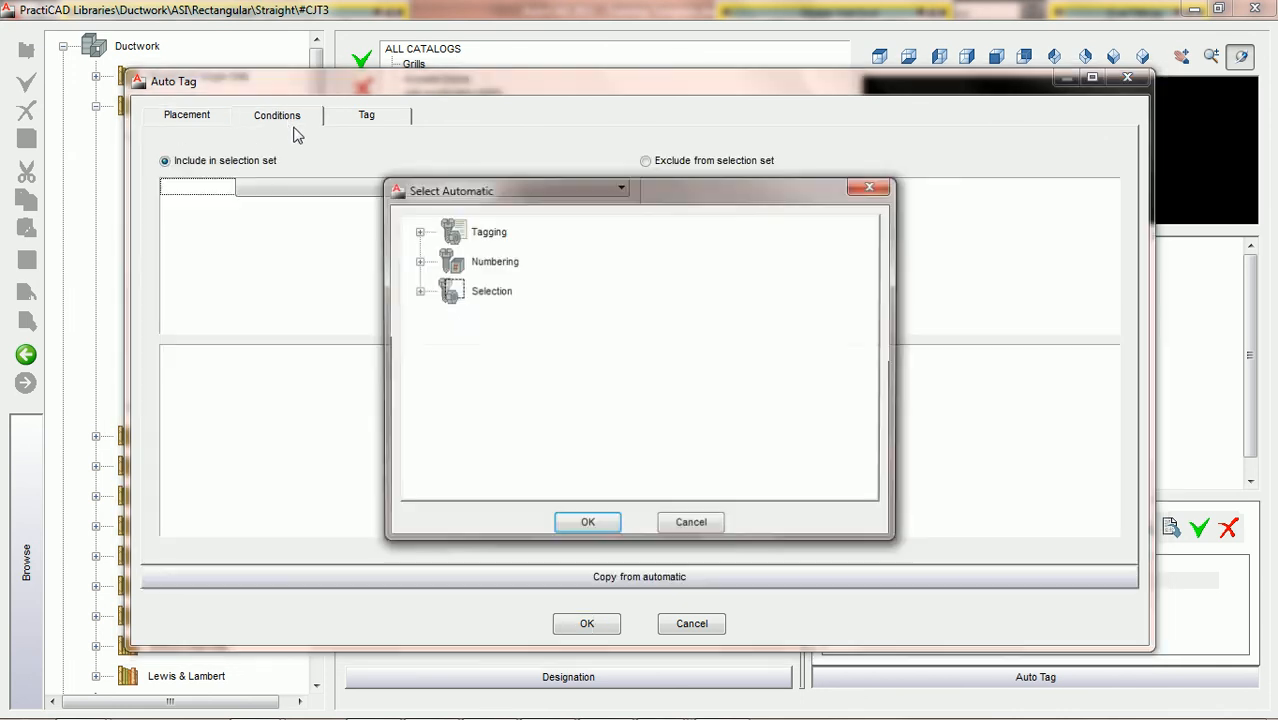
left_click(679, 525)
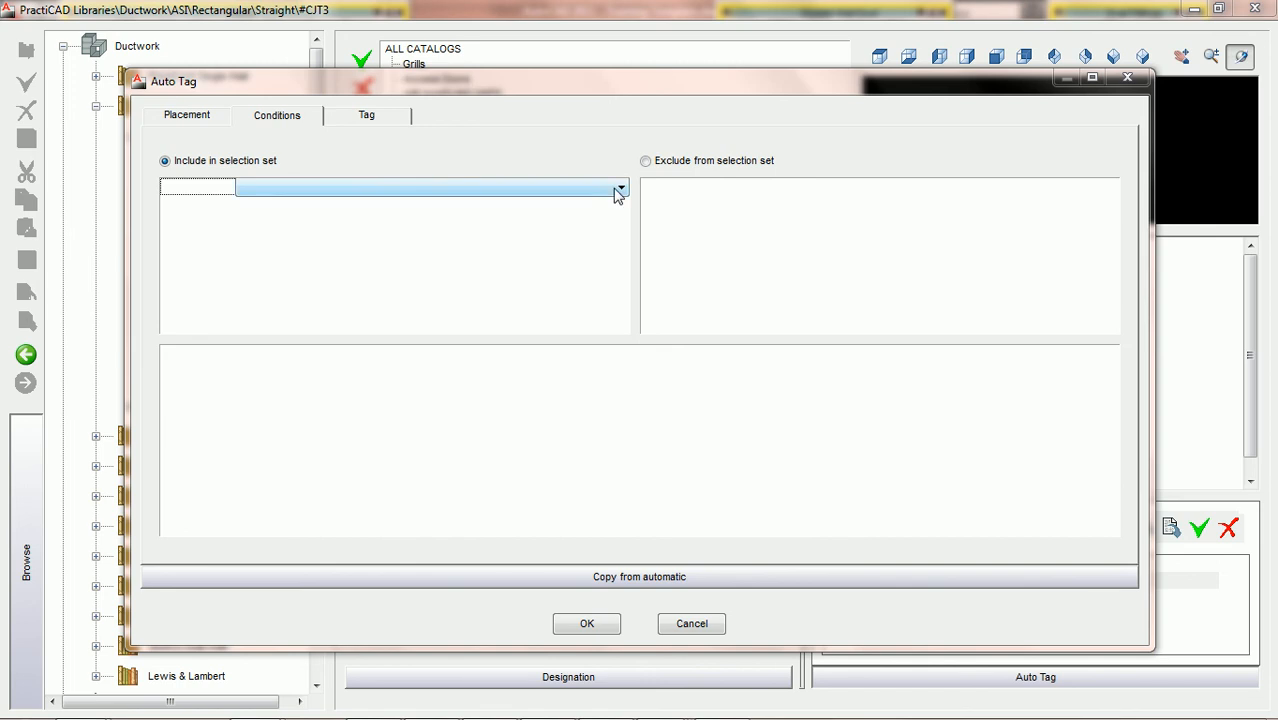
left_click(619, 190)
type("ca")
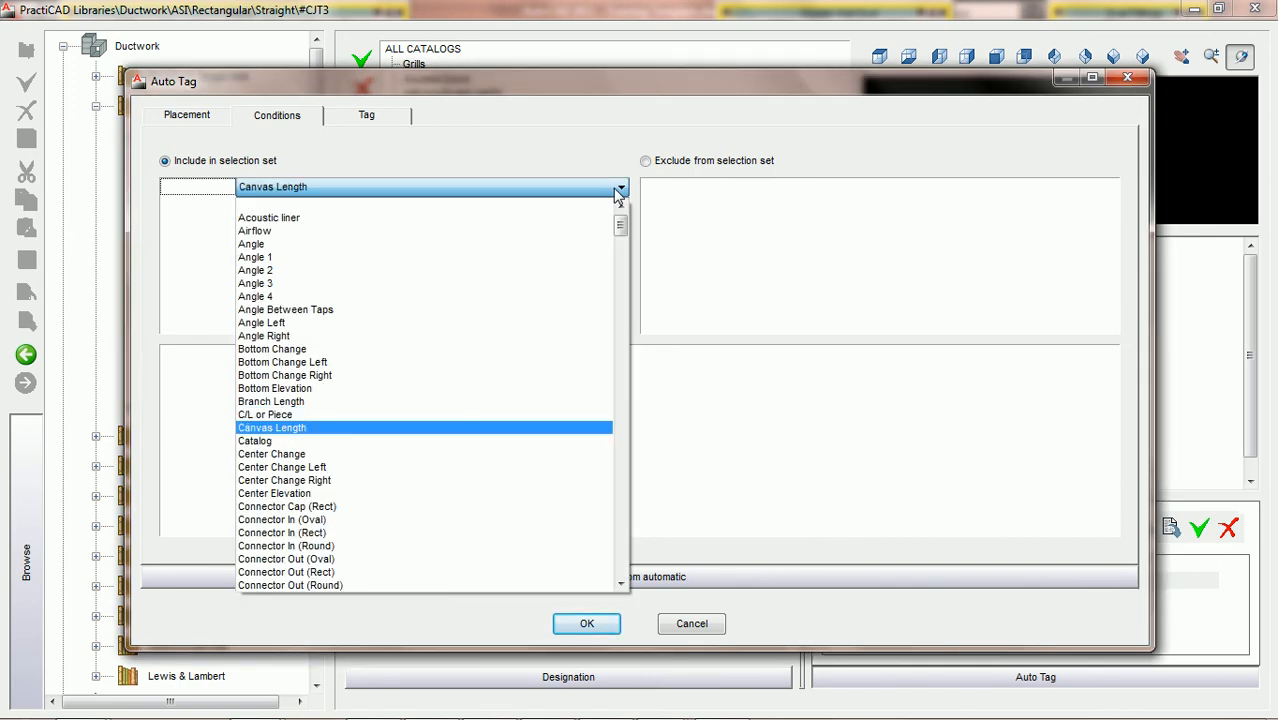
left_click(316, 442)
Require LENGTH AUTO's Catalog property to be defined and not equal to PCAD ACCESS DOORS, and accept the condition
left_click(818, 195)
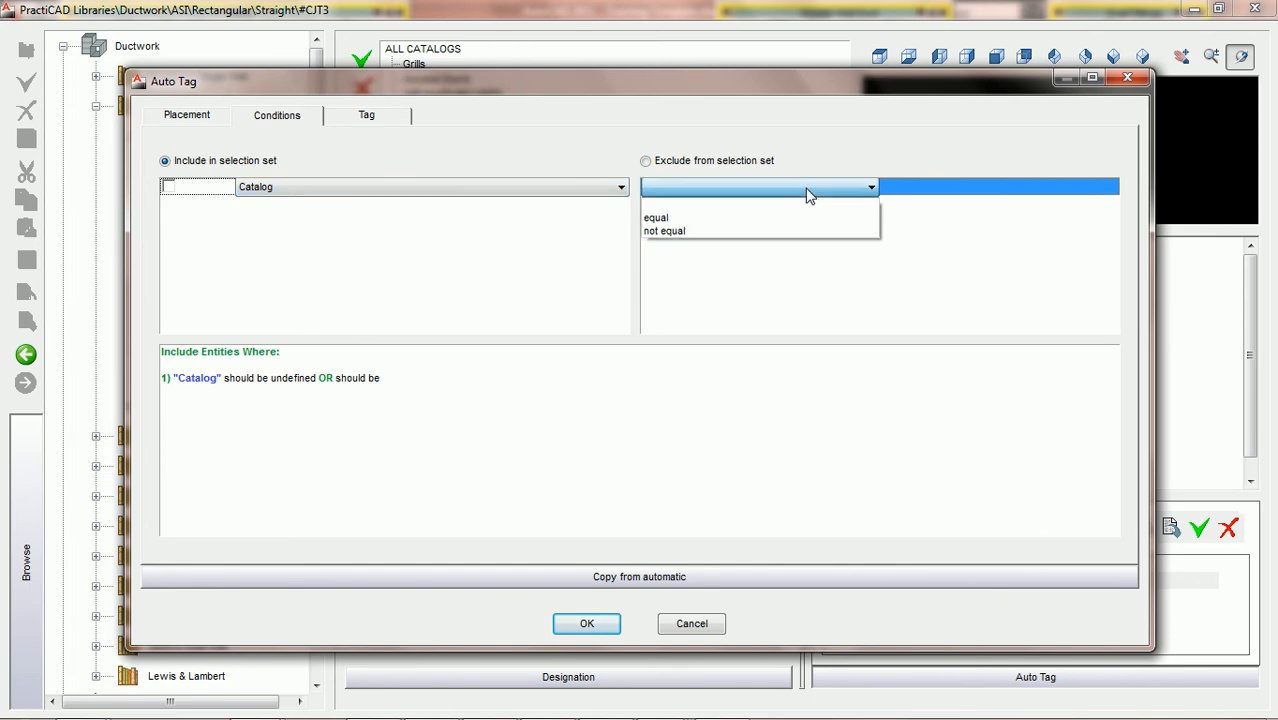
left_click(705, 236)
type("PCAD AD AUTO")
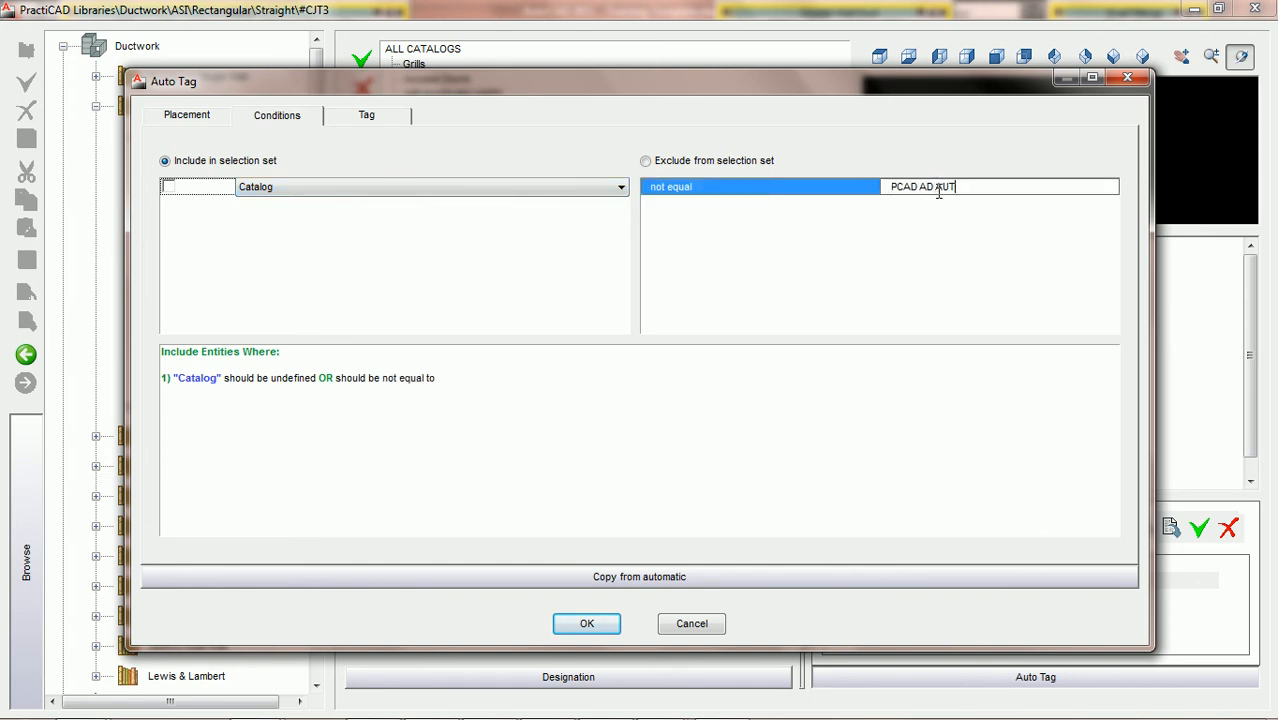
type("cc")
type("CC")
type("ESS DOORS")
left_click(171, 187)
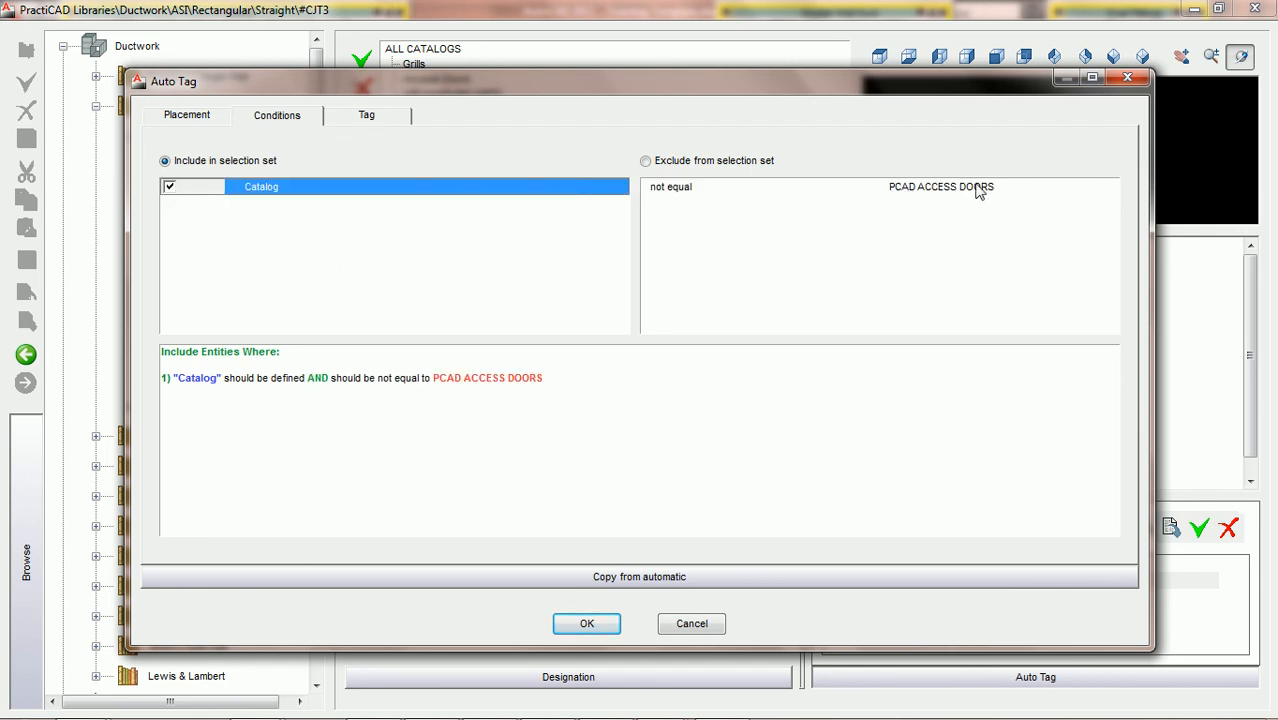
left_click(597, 621)
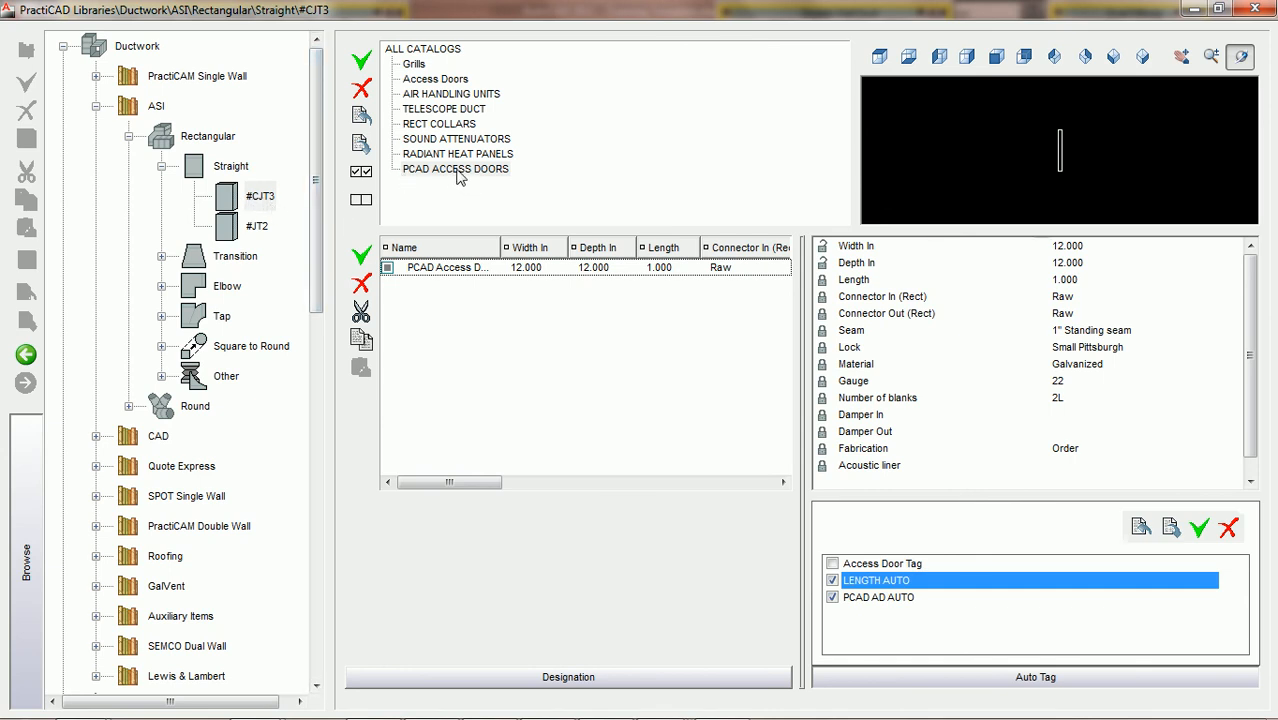
Close the libraries and erase the existing access door and its 12x12AD tag from the duct's lower edge
left_click(895, 600)
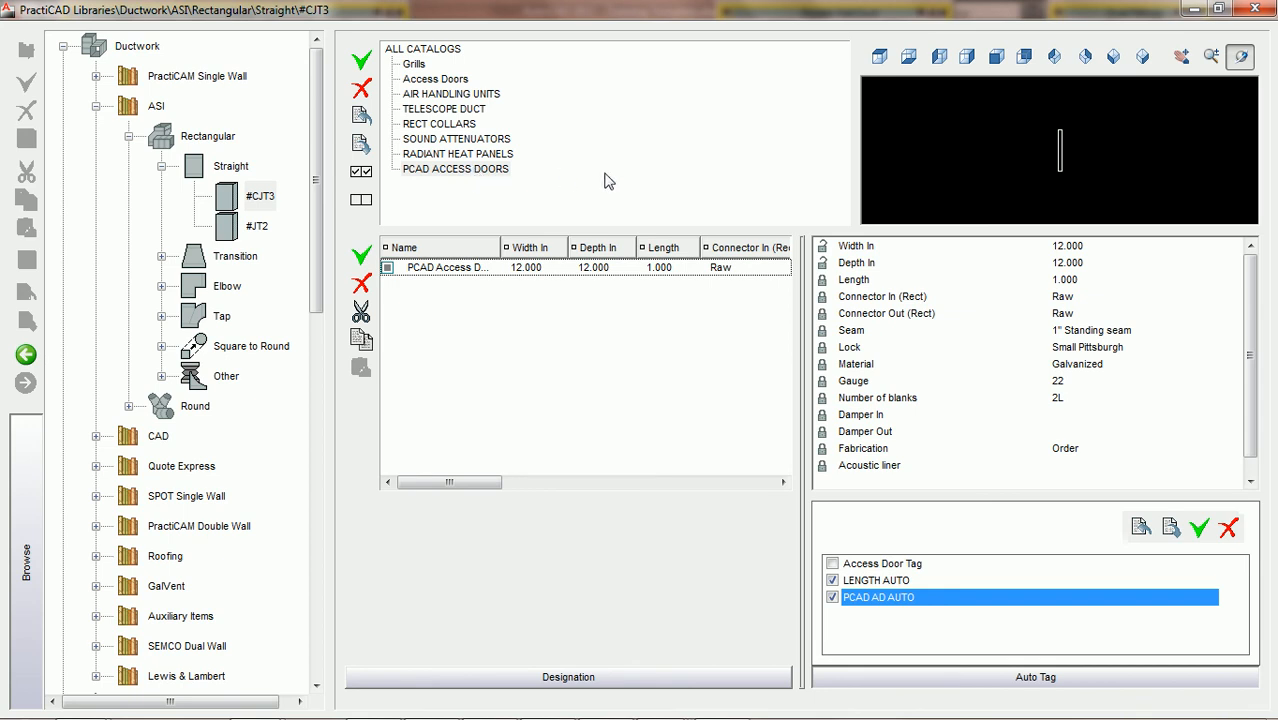
left_click(1249, 8)
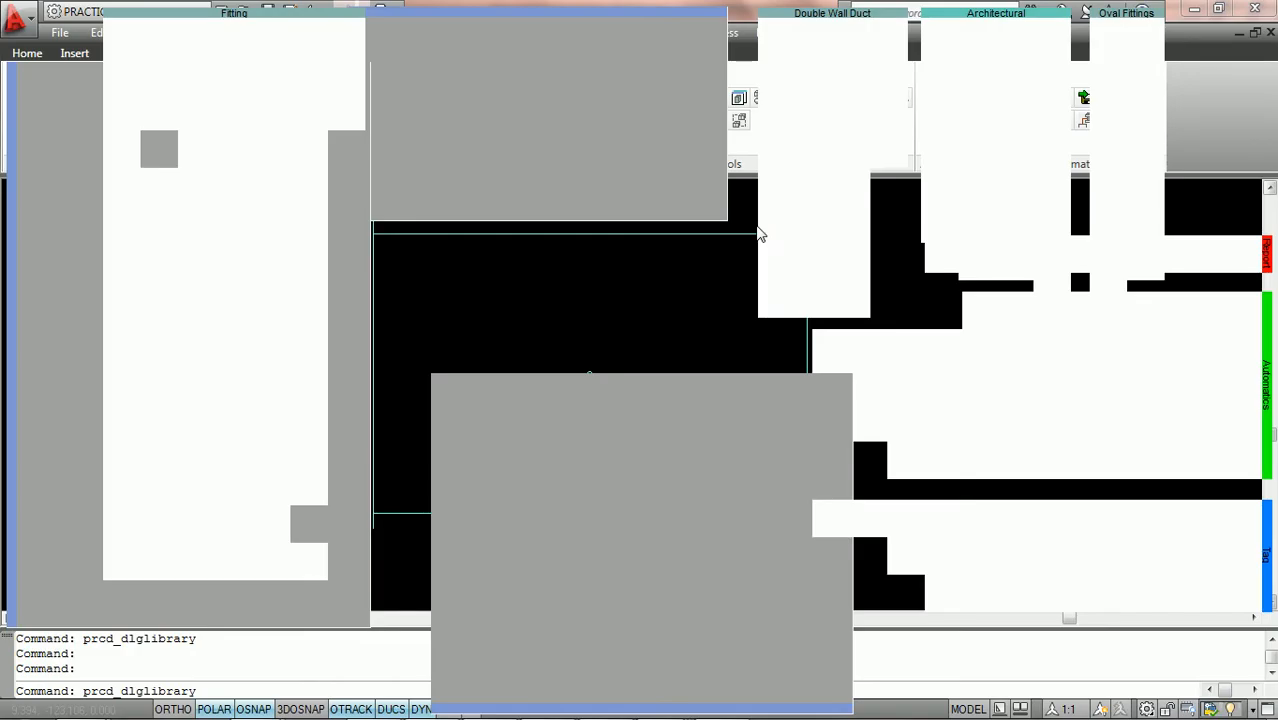
middle_click_drag(731, 405, 748, 303)
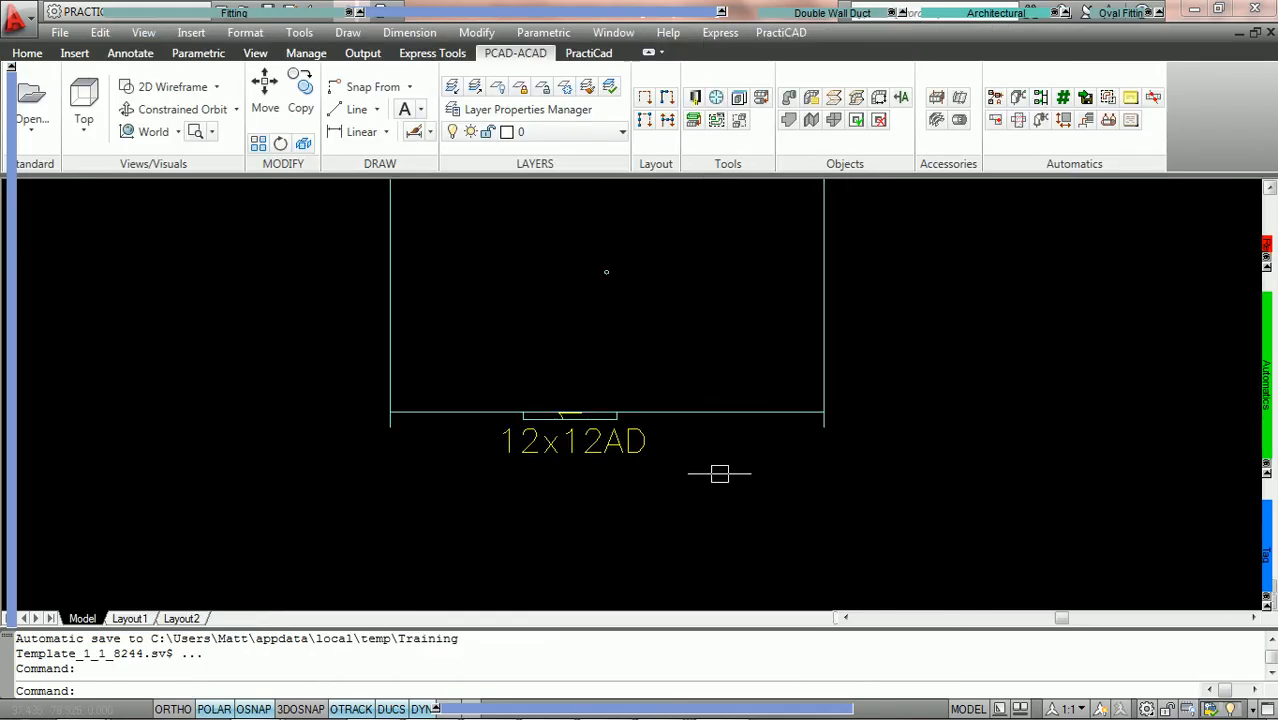
left_click(711, 484)
left_click(503, 419)
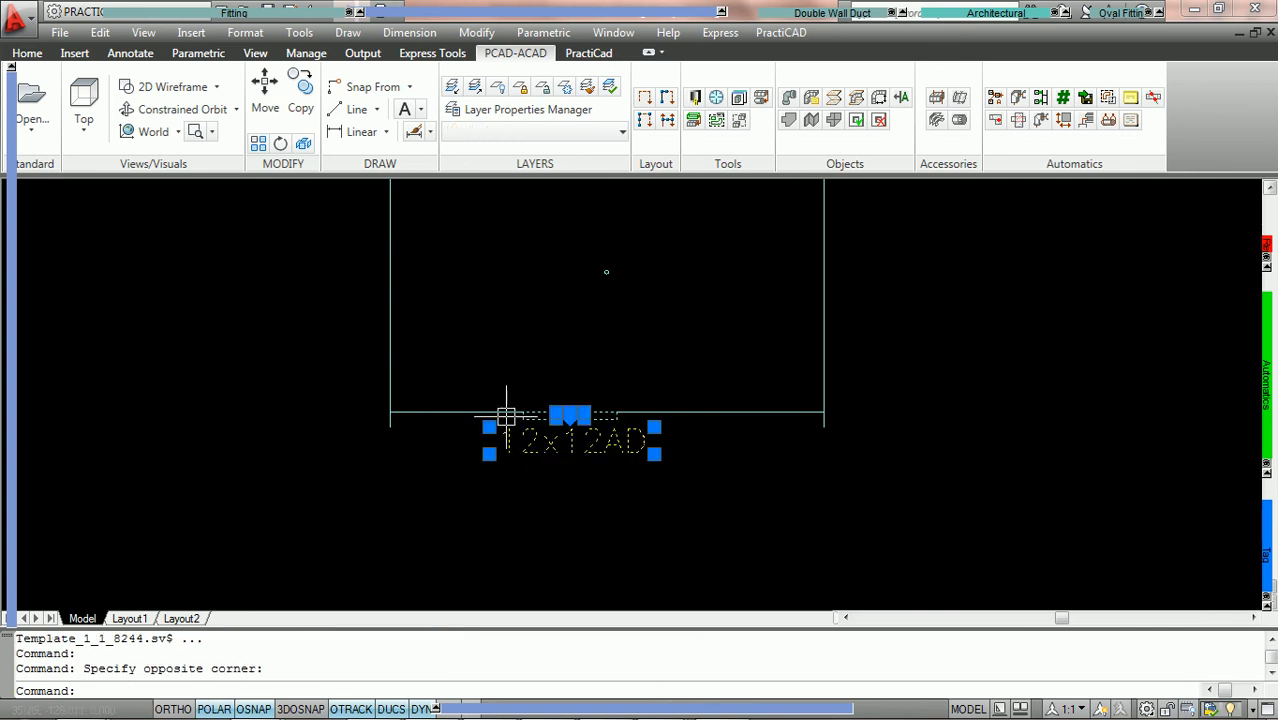
key("Delete")
Place a new PCAD access door as a tap on the duct's lower edge, using the Tap option
scroll(543, 308, "down", 2)
left_click(466, 226)
left_click(288, 12)
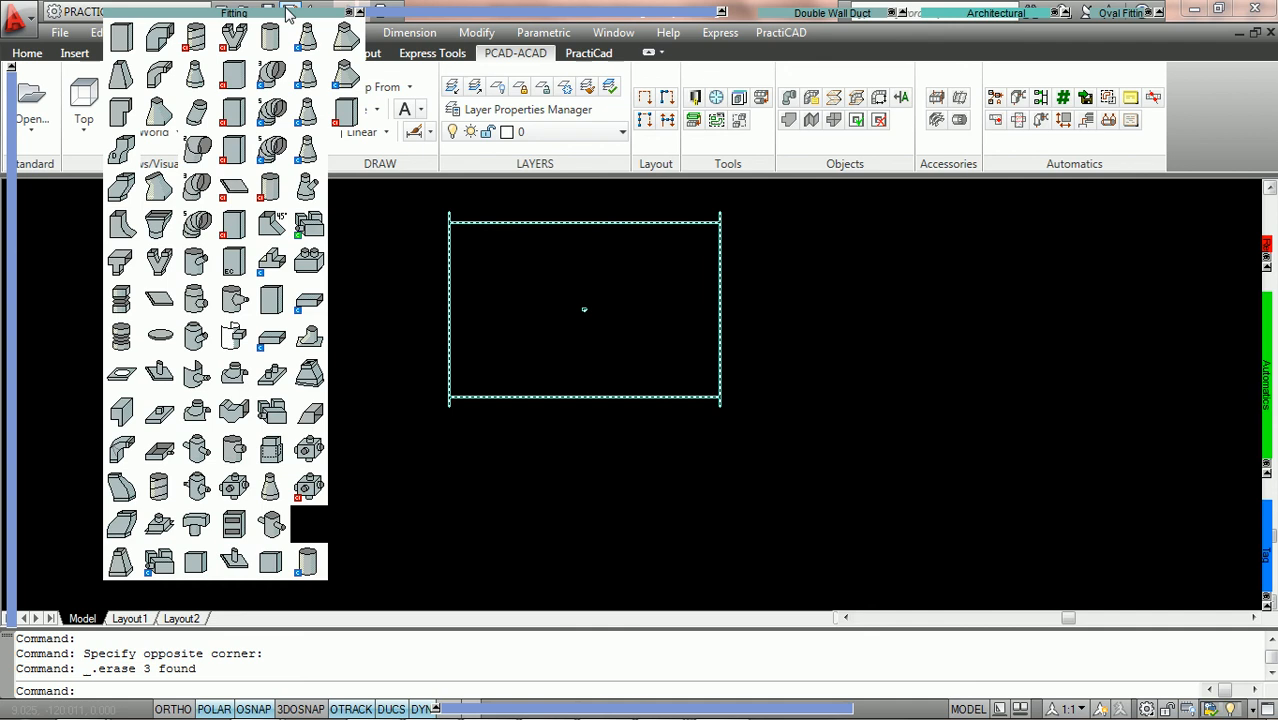
left_click(346, 118)
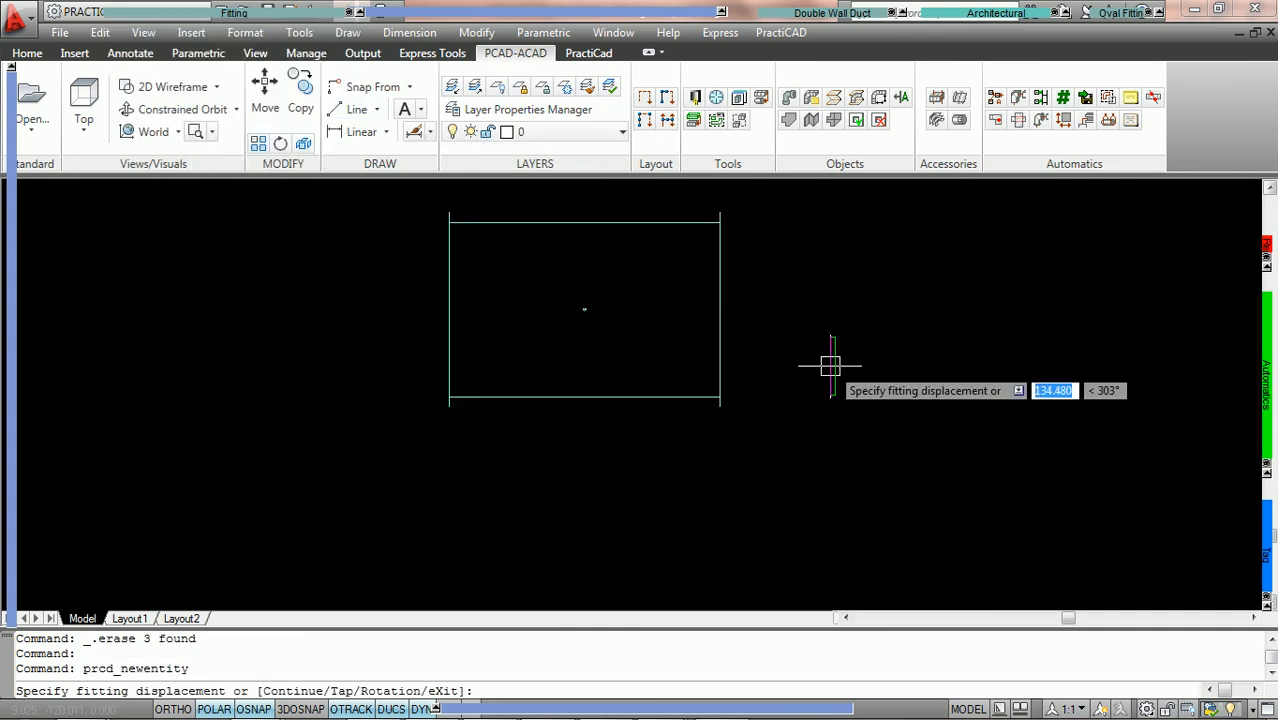
type("T")
key("Return")
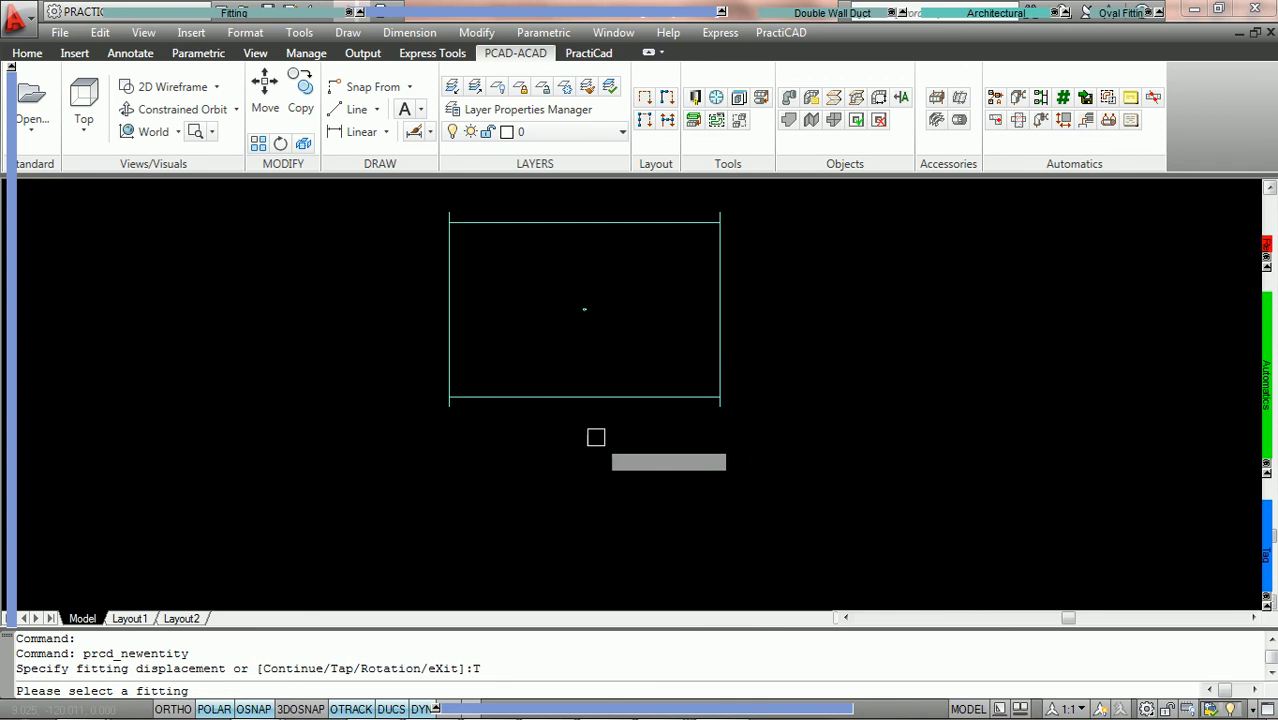
left_click(562, 398)
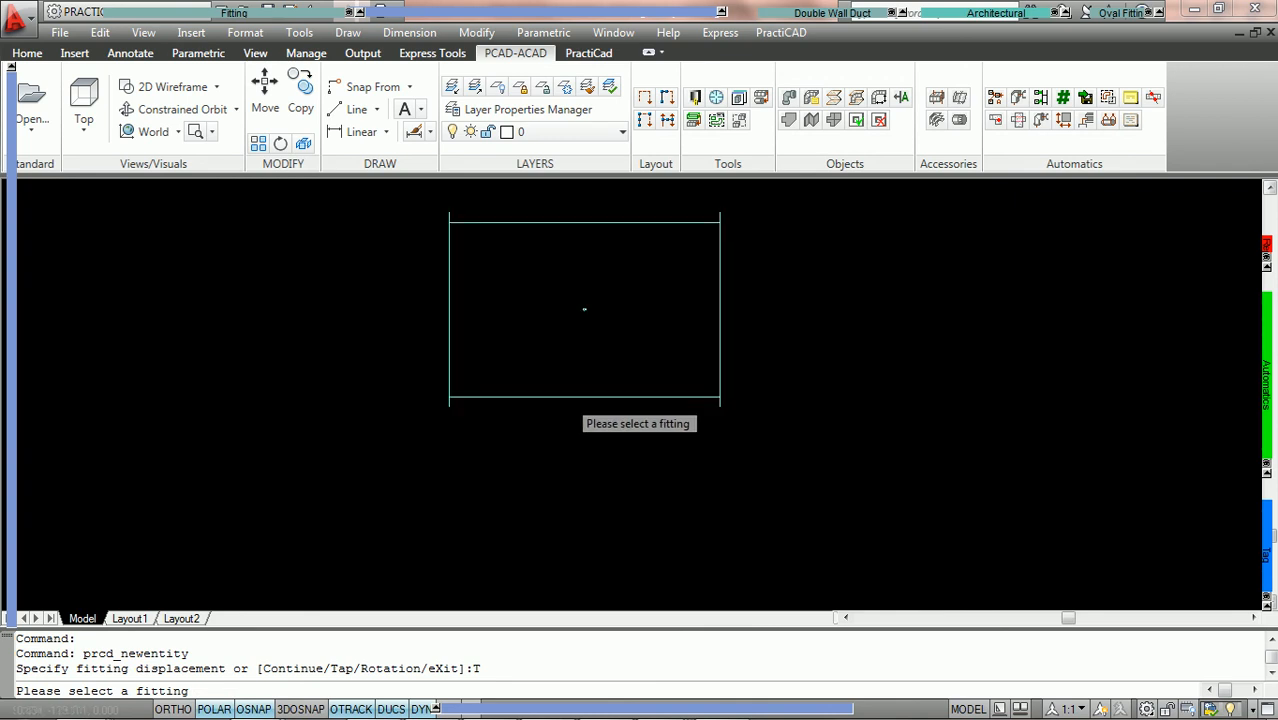
left_click(962, 581)
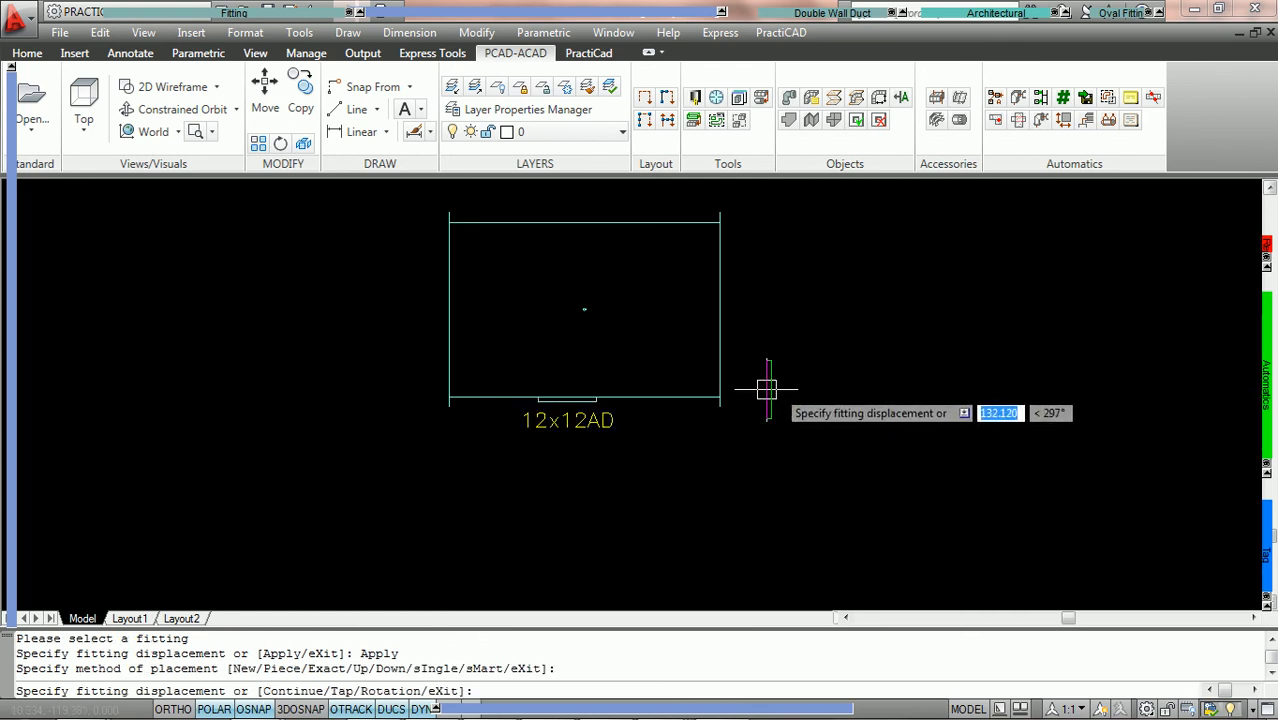
End the door placement and examine the new access door and its automatic tag on the duct's lower edge
key("Escape")
scroll(600, 371, "up", 1)
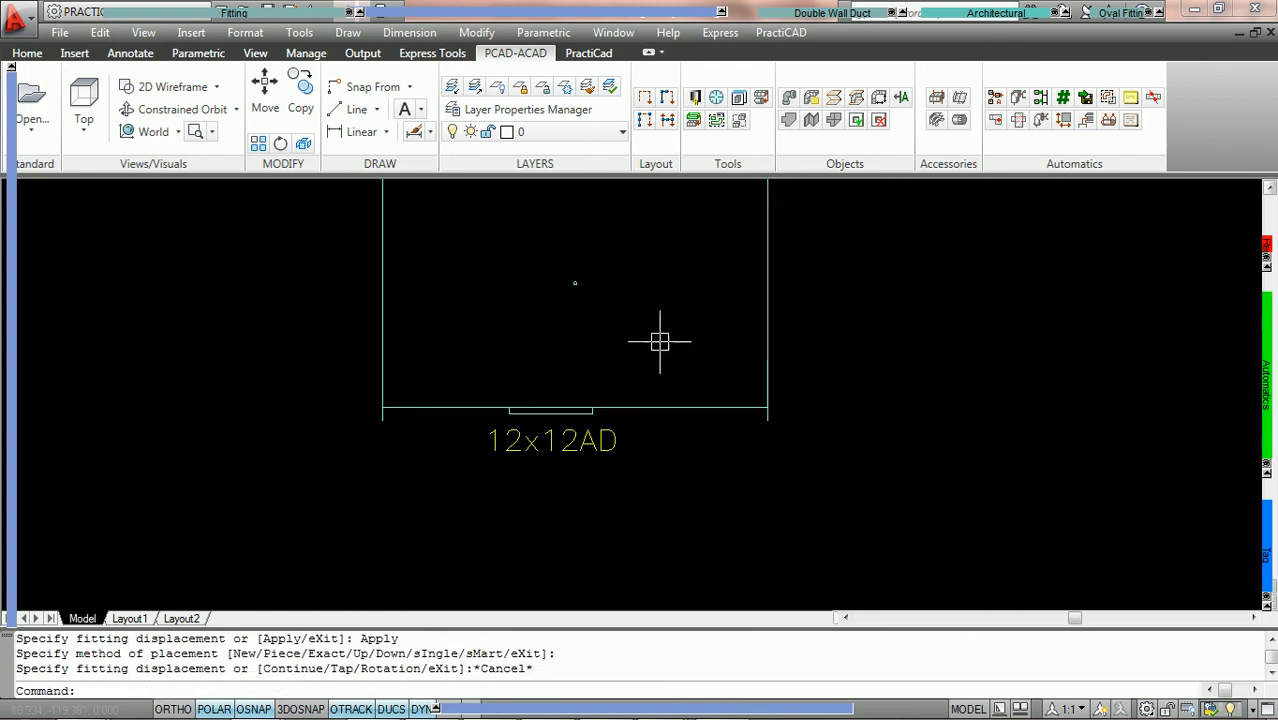
scroll(666, 340, "up", 1)
middle_click_drag(732, 422, 725, 365)
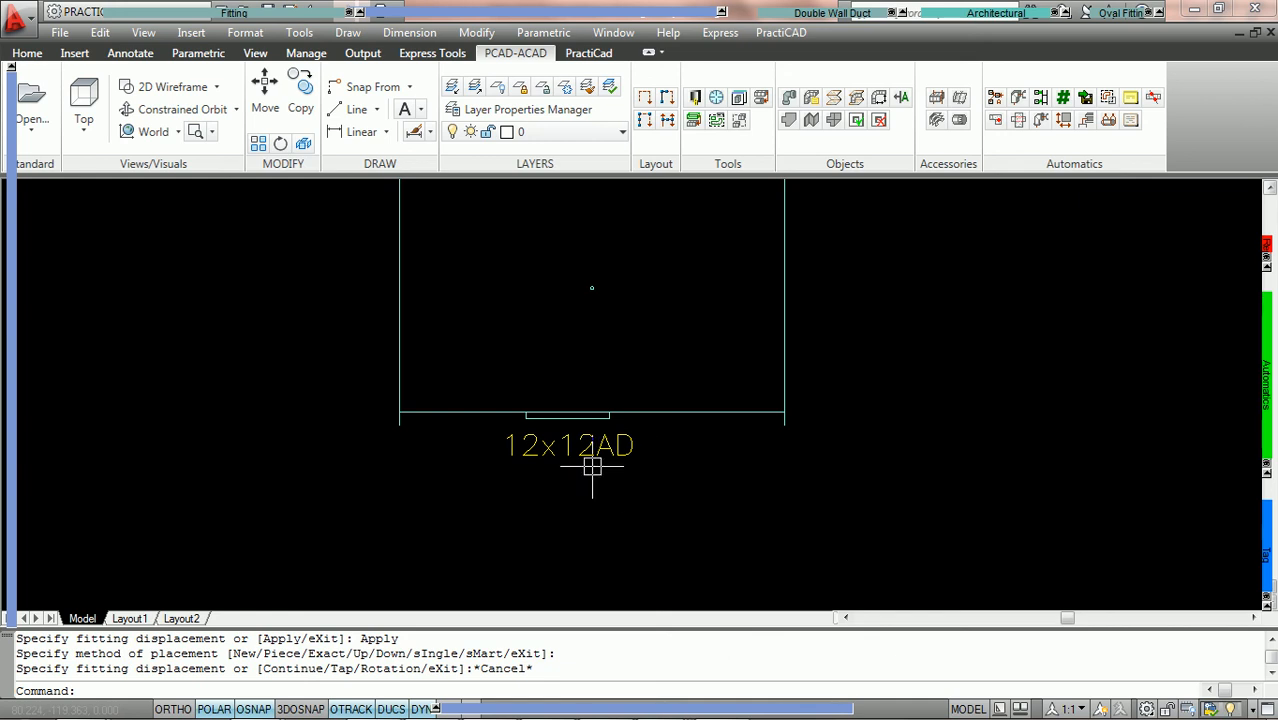
scroll(650, 277, "down", 2)
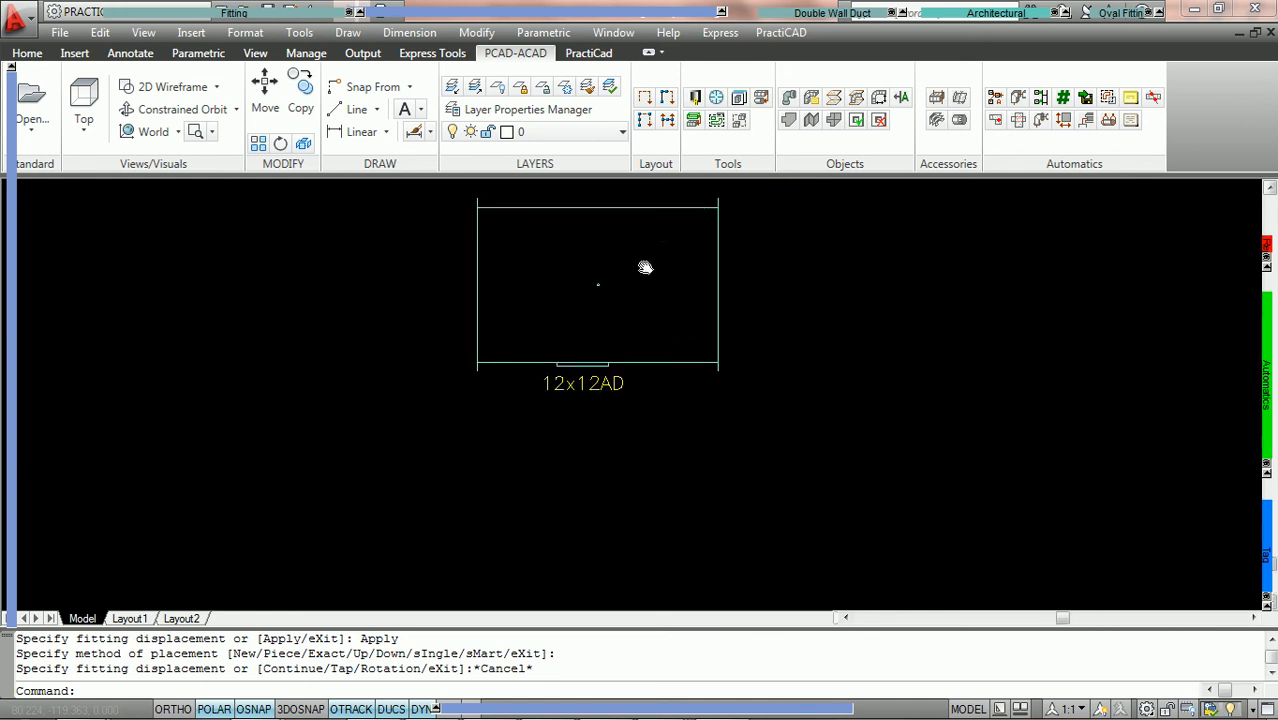
middle_click_drag(672, 262, 573, 292)
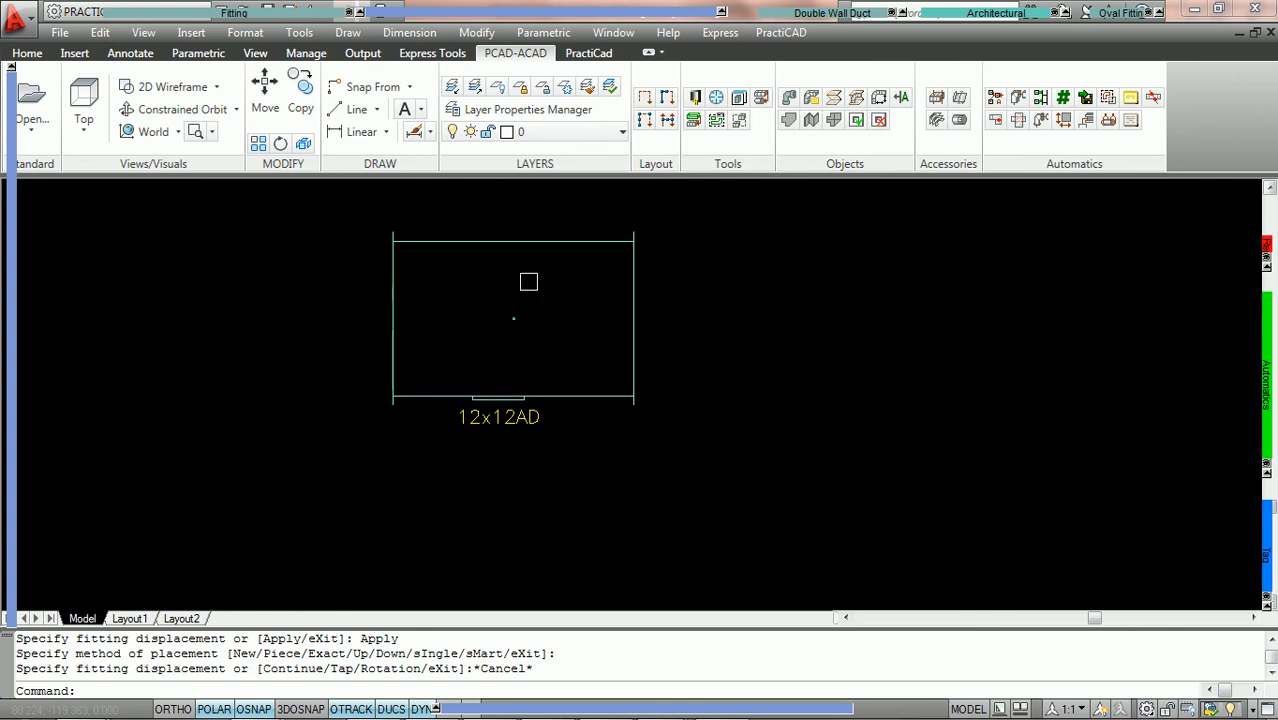
mouse_move(308, 13)
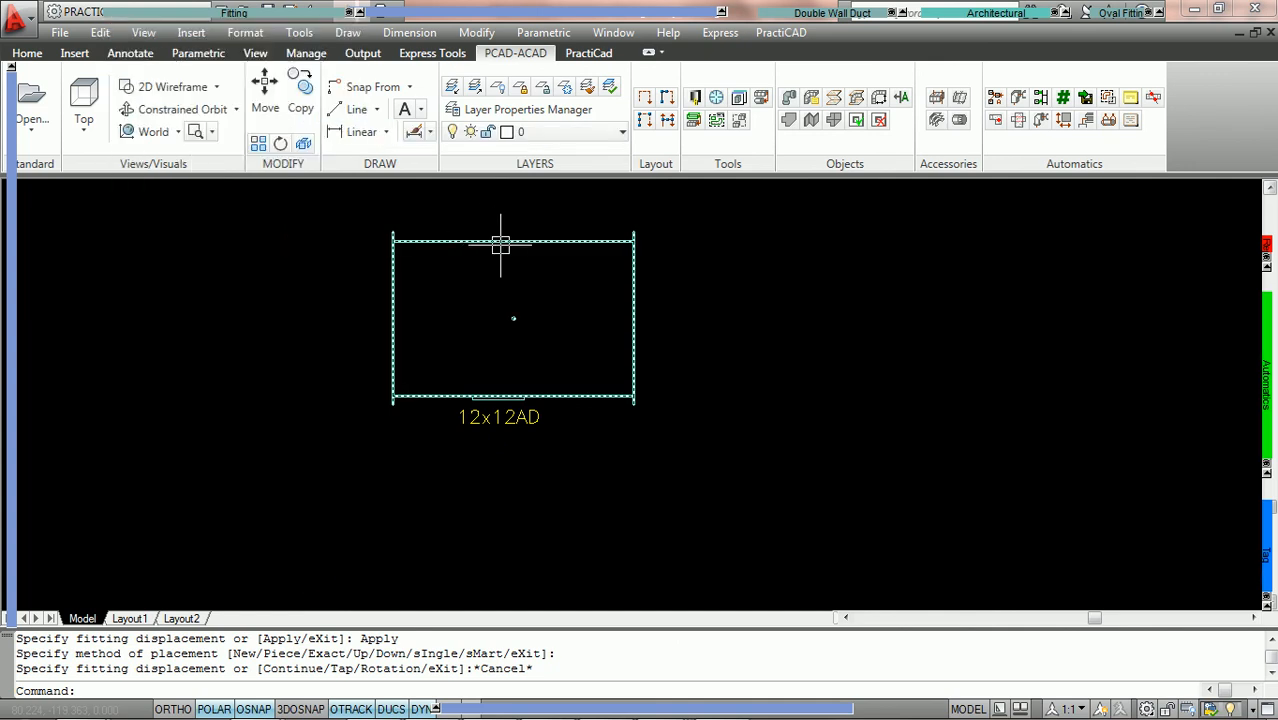
mouse_move(549, 297)
middle_mouse_down()
mouse_move(662, 308)
mouse_move(640, 331)
middle_mouse_up()
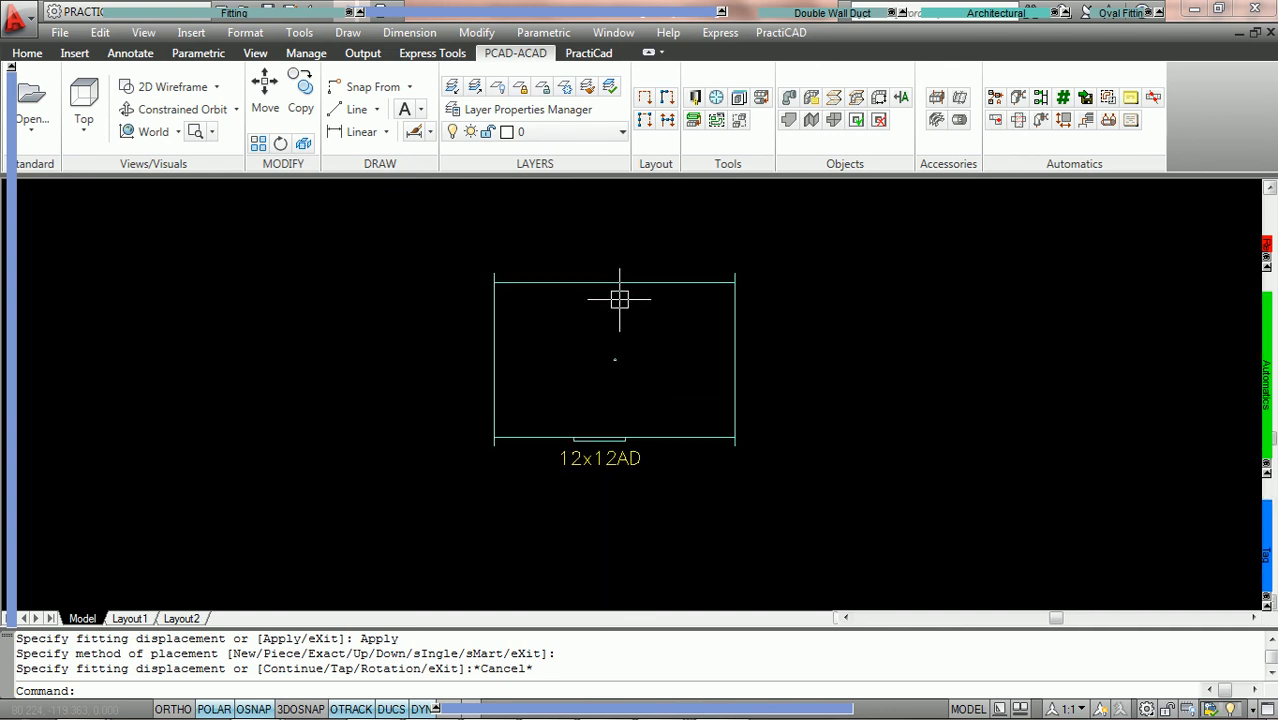